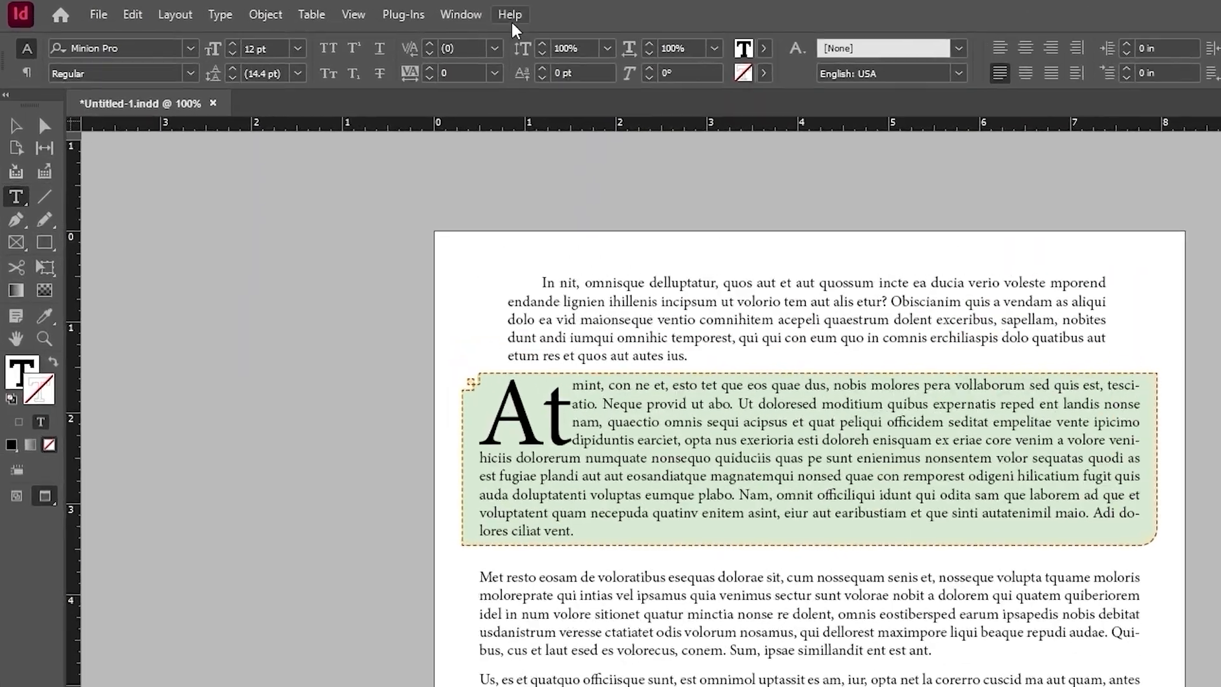
- Show the Paragraph Styles and Character Styles panels together, with the Paragraph panel docked separately below them
left_click(312, 11)
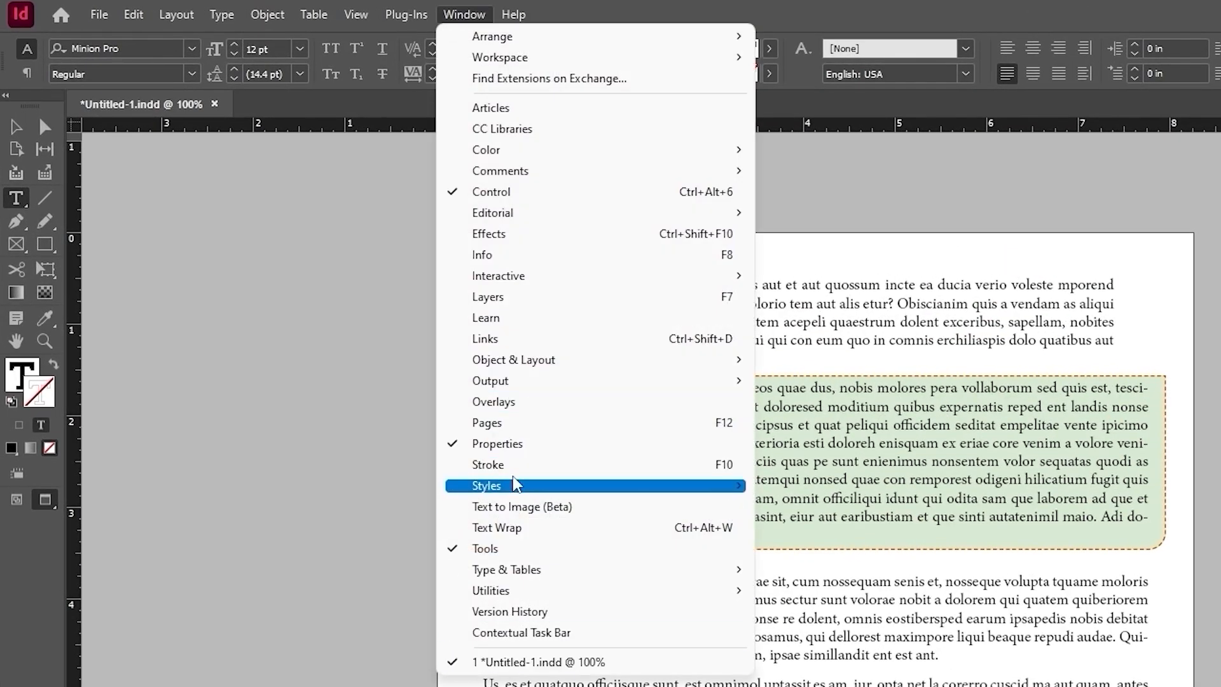
mouse_move(556, 487)
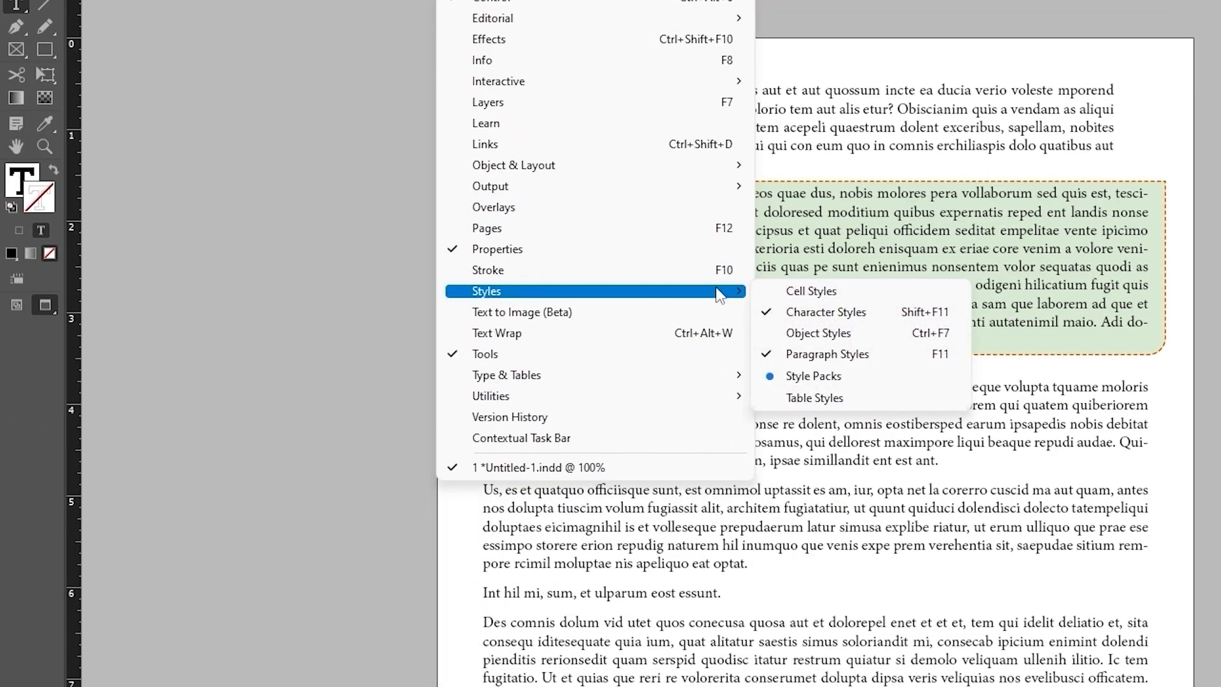
left_click(846, 313)
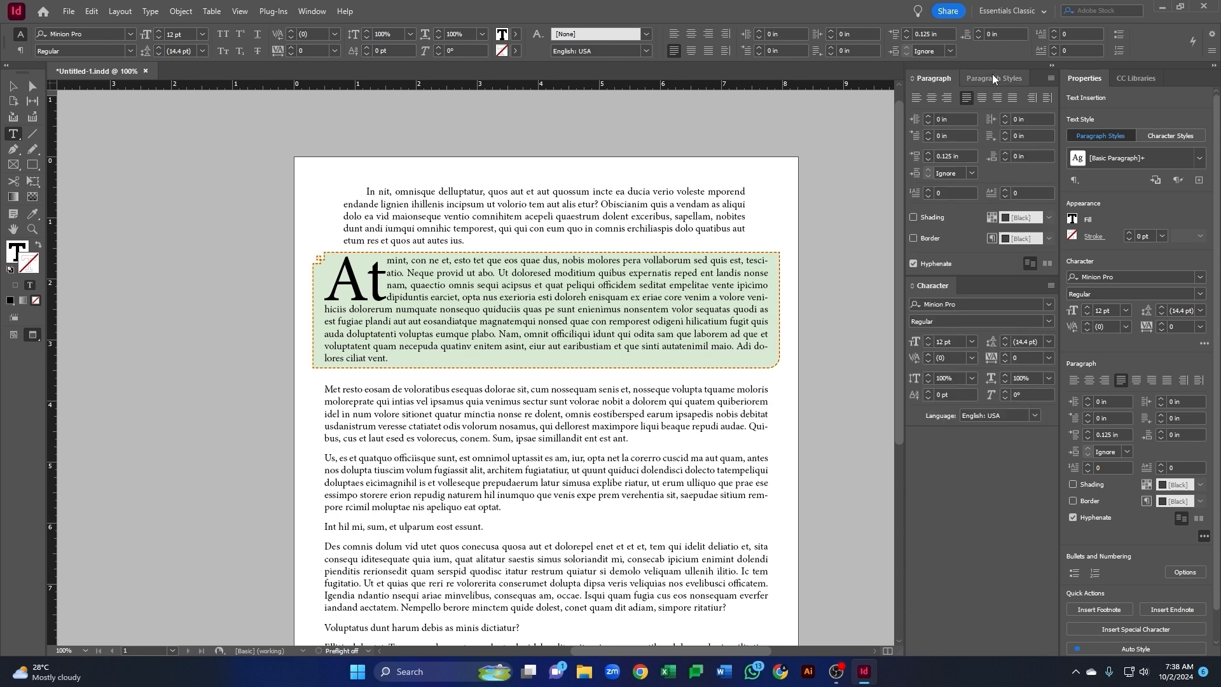
left_click(1004, 81)
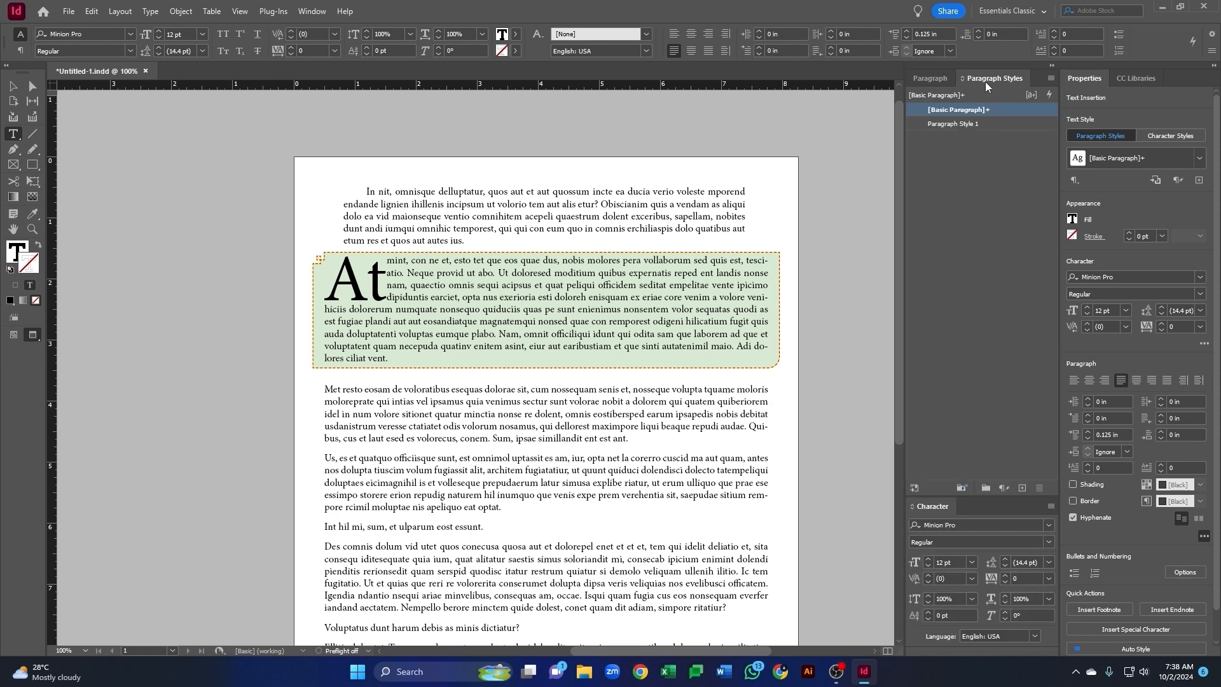
left_click_drag(930, 77, 964, 506)
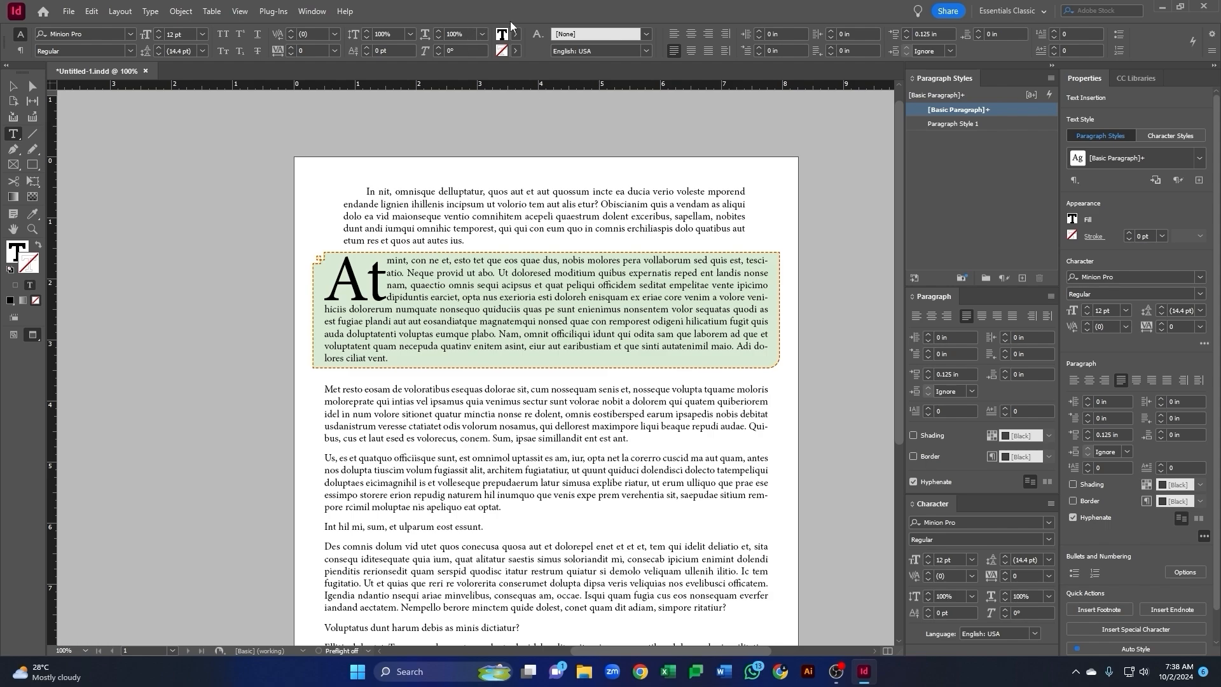
left_click(312, 10)
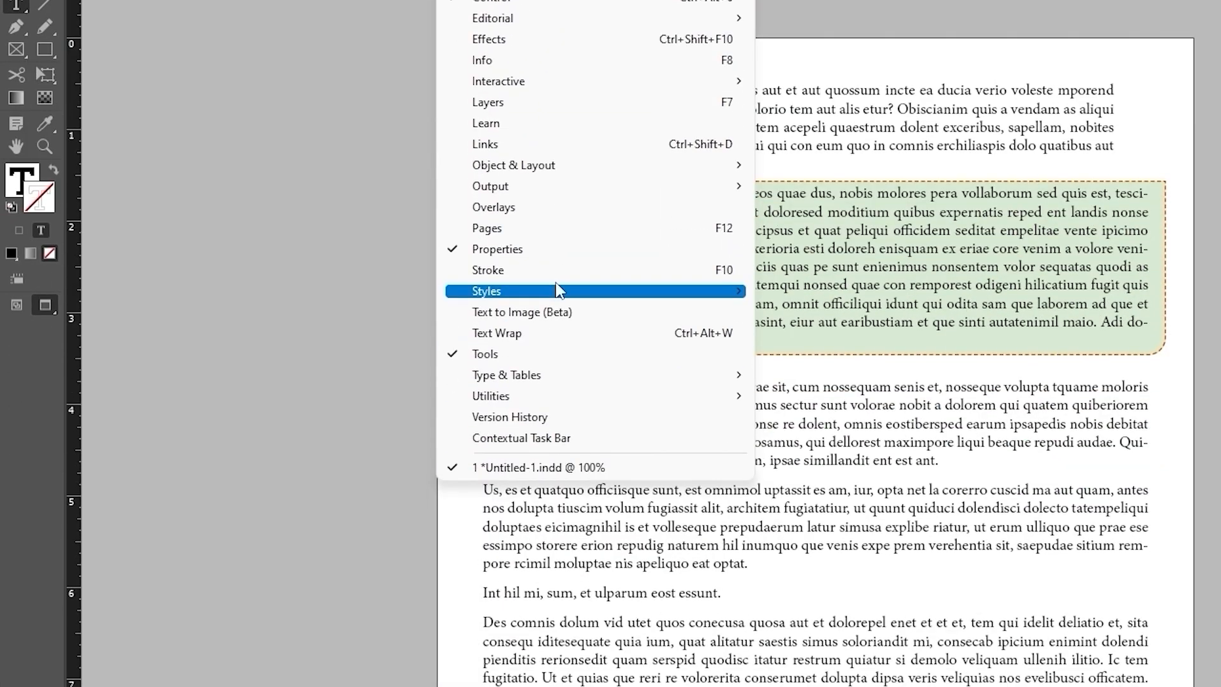
mouse_move(687, 486)
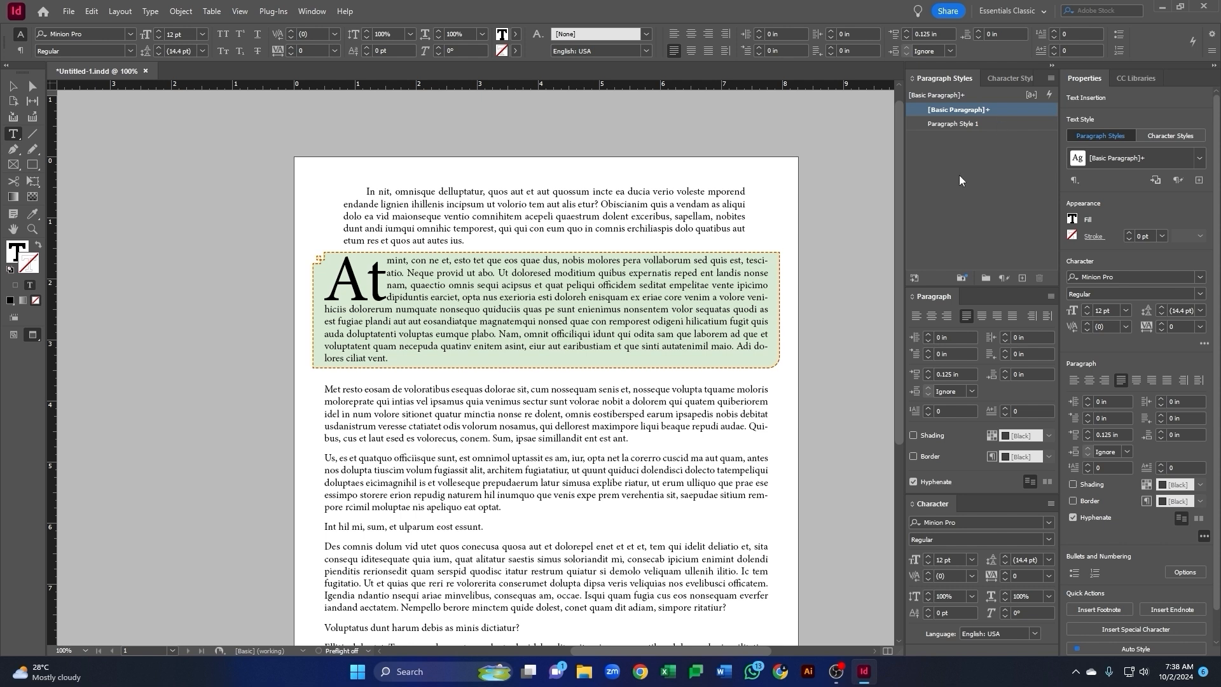
- Place the cursor in the green drop-cap paragraph and undo the creation of Paragraph Style 1
left_click(537, 313)
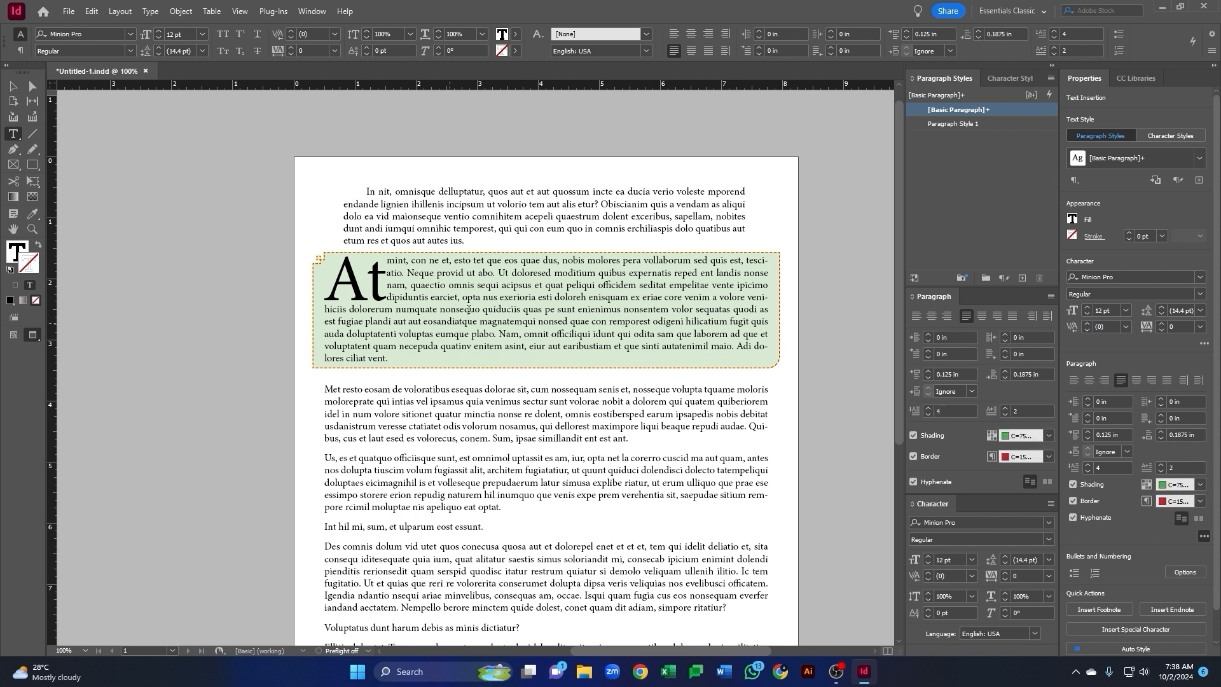
left_click(568, 309)
key("ctrl+z")
- Select the full text of the green drop-cap paragraph, followed by the full text of the paragraph below it
mouse_move(390, 359)
left_mouse_down()
mouse_move(343, 318)
mouse_move(328, 265)
left_mouse_up()
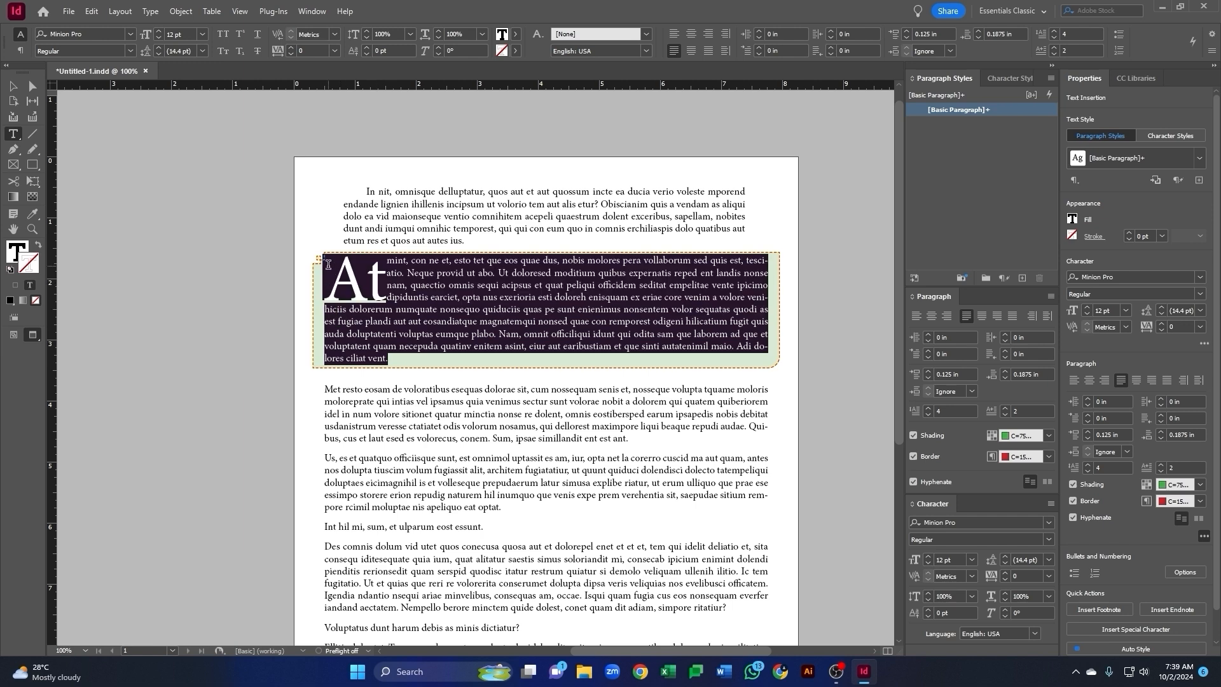
left_click(550, 310)
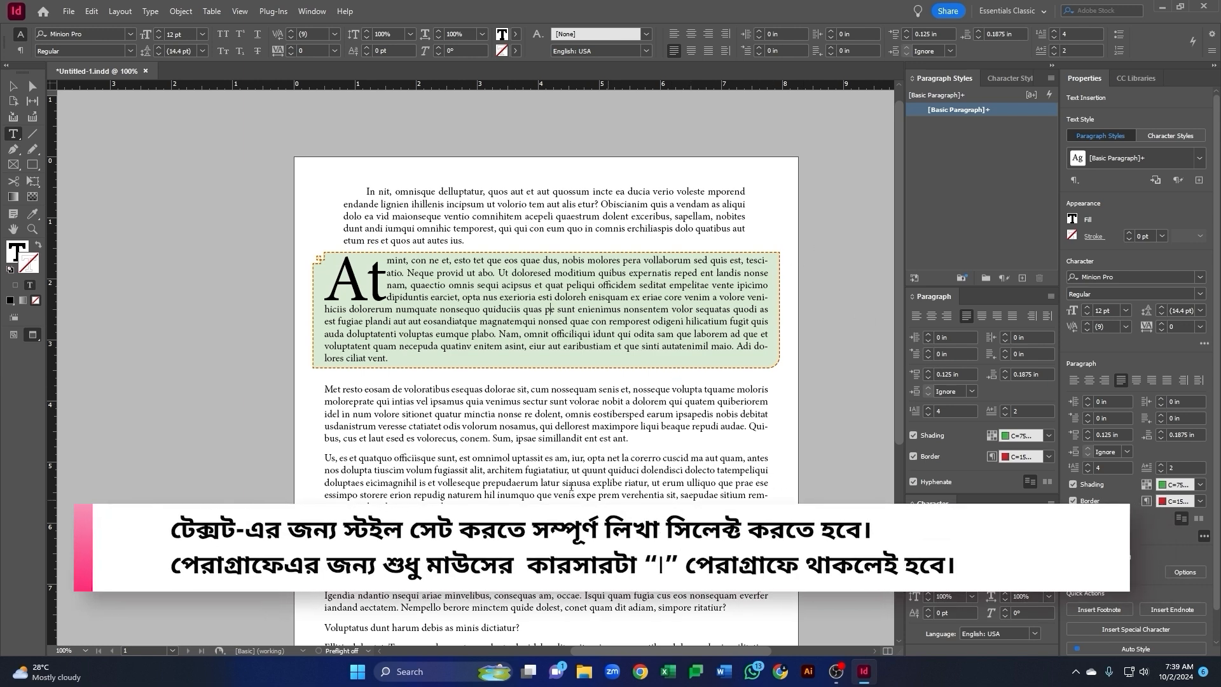
left_click_drag(629, 438, 327, 390)
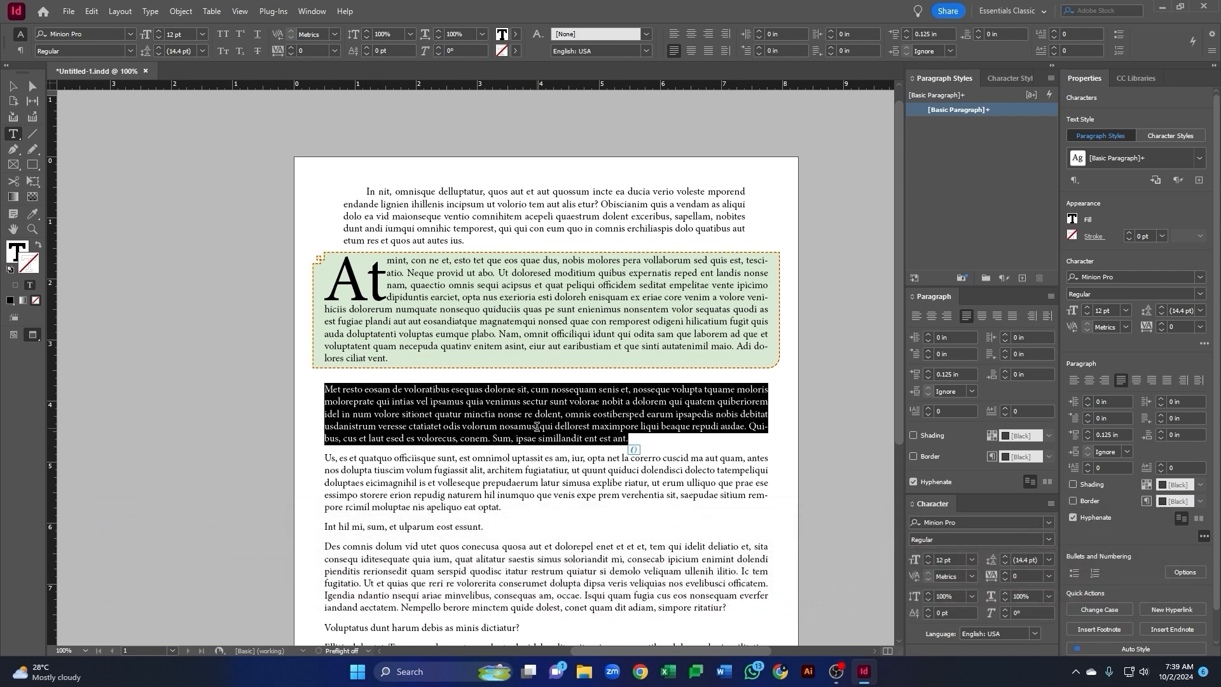
- Try centred and left alignment on the "Met resto" paragraph and restore justification with the last line aligned left
left_click(475, 413)
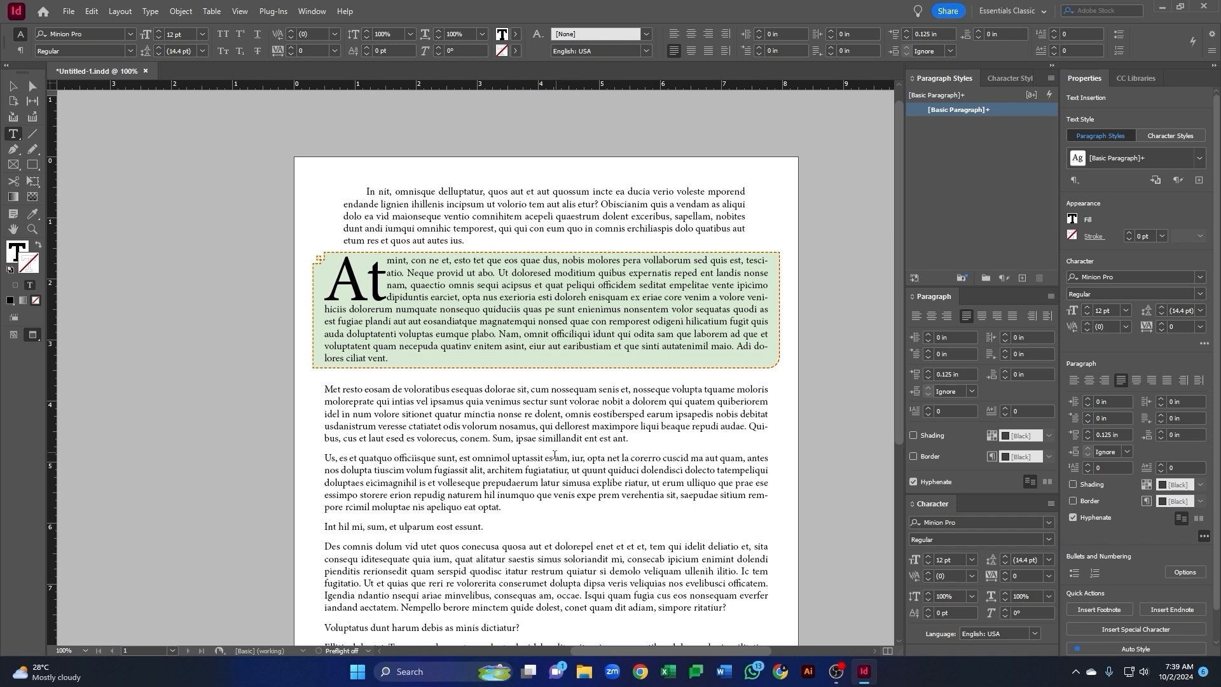
left_click(931, 317)
left_click(920, 321)
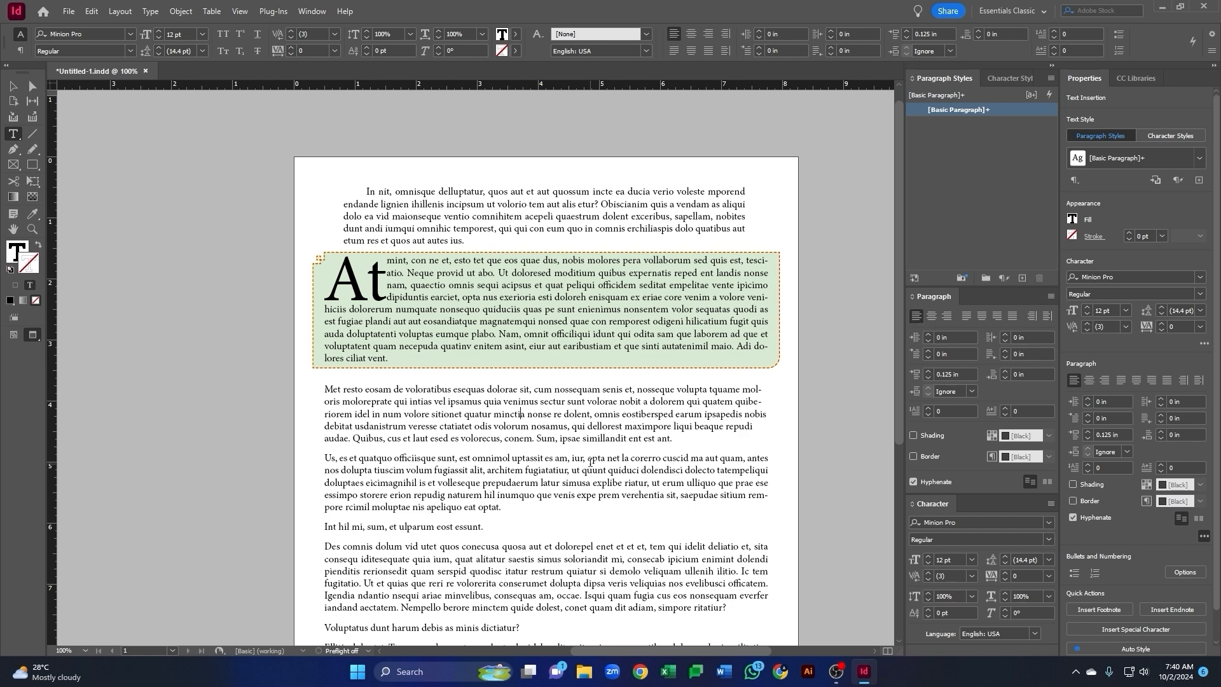
left_click(967, 317)
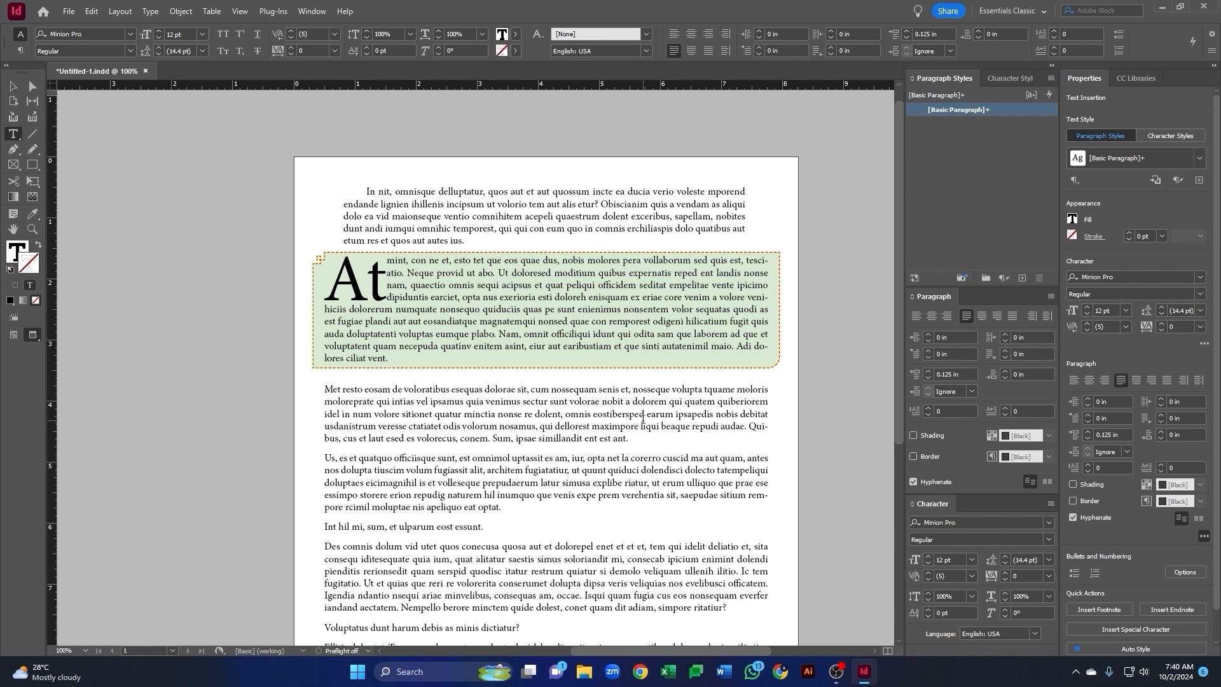
- Create a new paragraph style from the green drop-cap paragraph's formatting and apply it to that paragraph
left_click(587, 296)
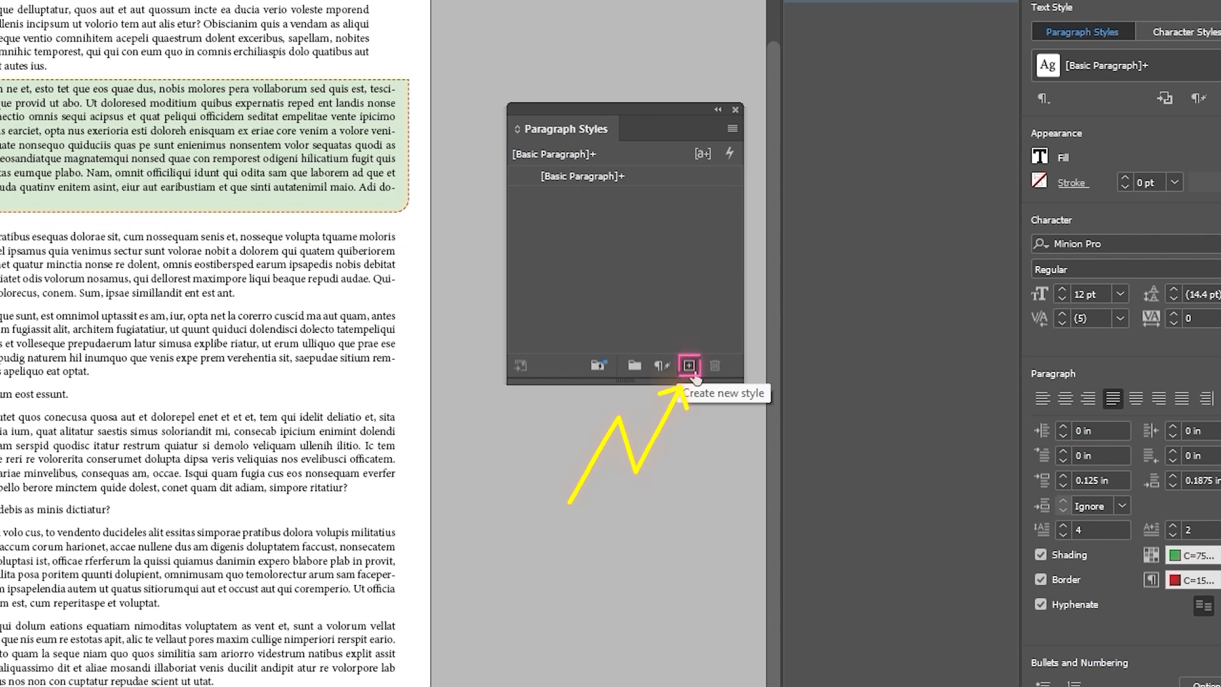
left_click(690, 365)
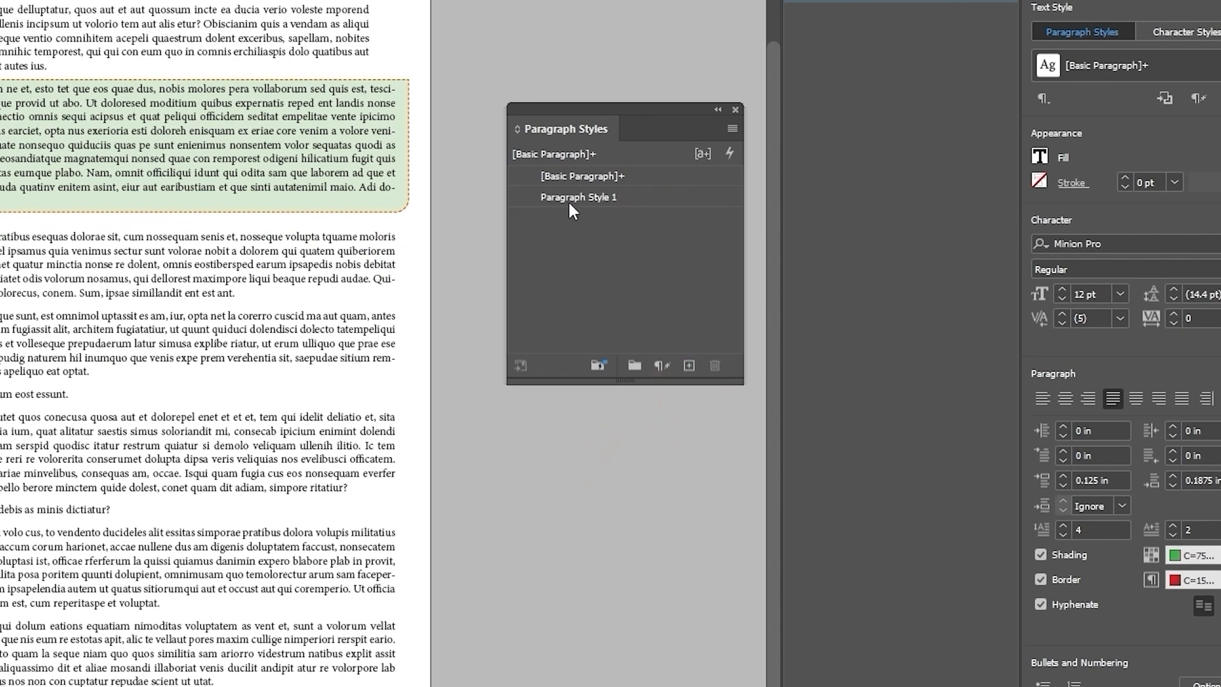
left_click(602, 196)
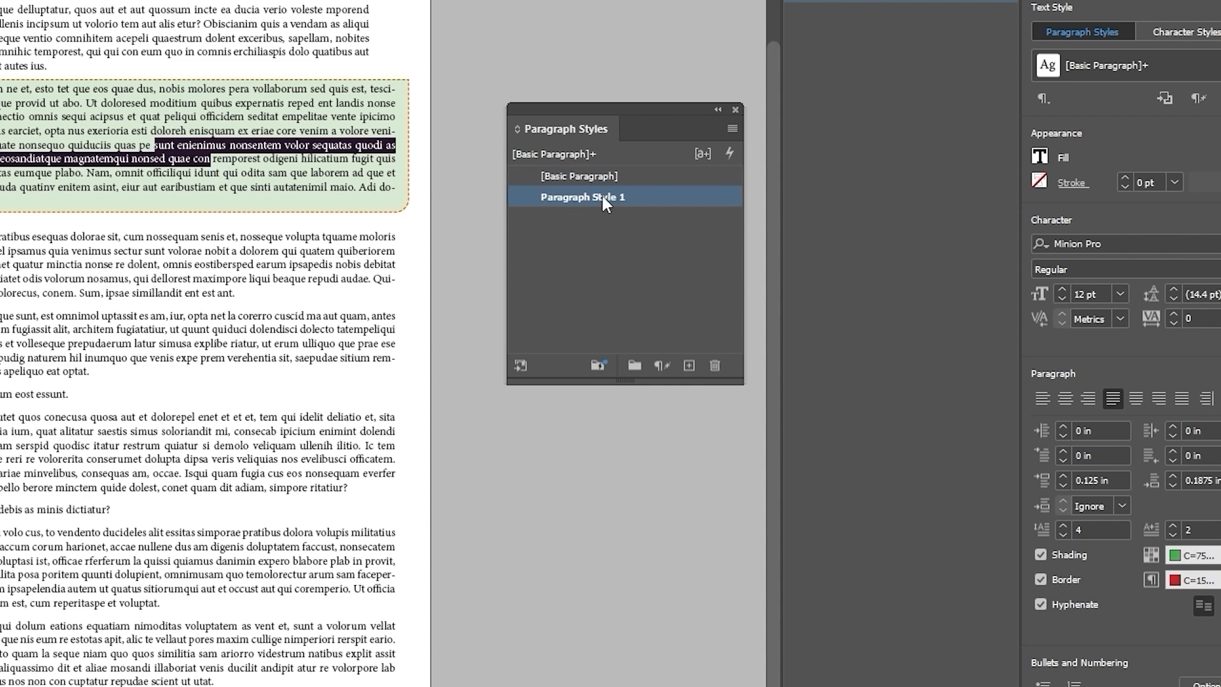
- Rename the new paragraph style as Para 1
right_click(605, 198)
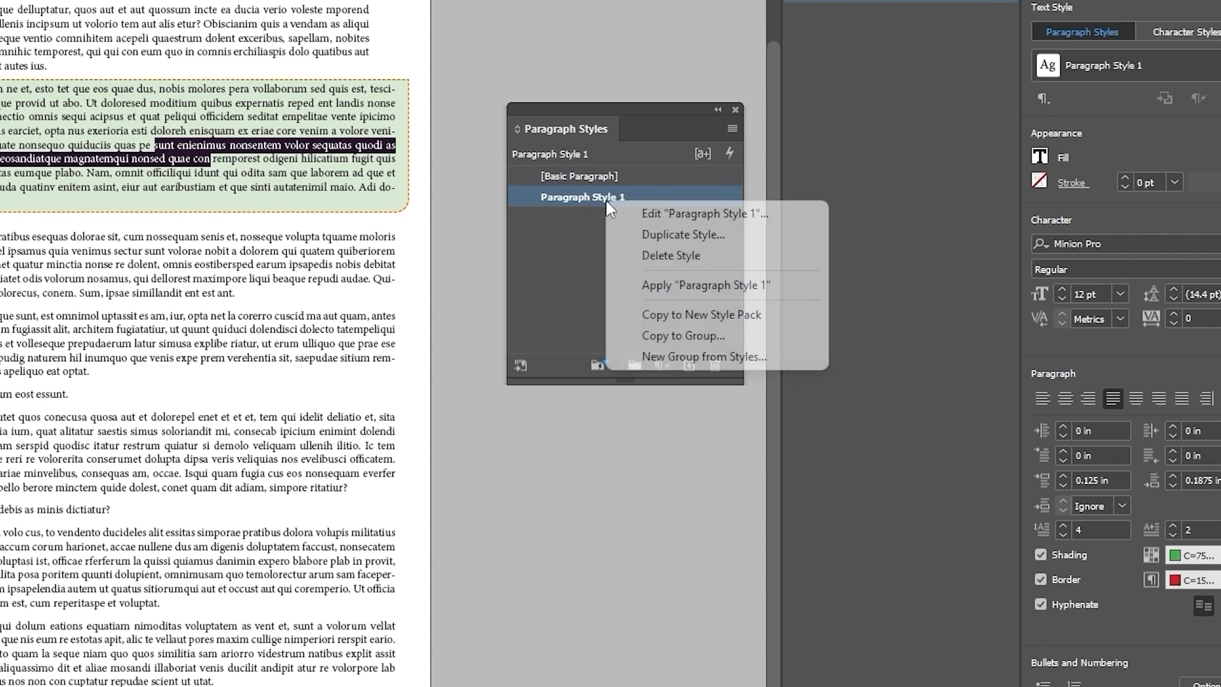
left_click(735, 217)
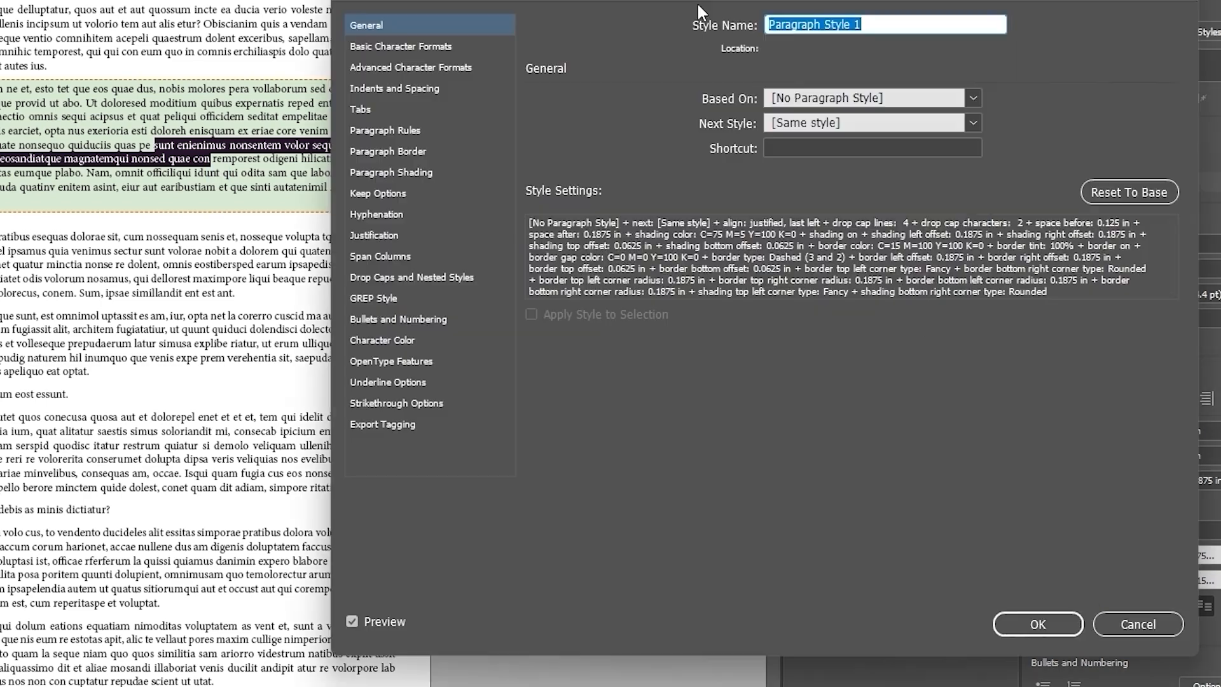
left_click_drag(680, 0, 534, 180)
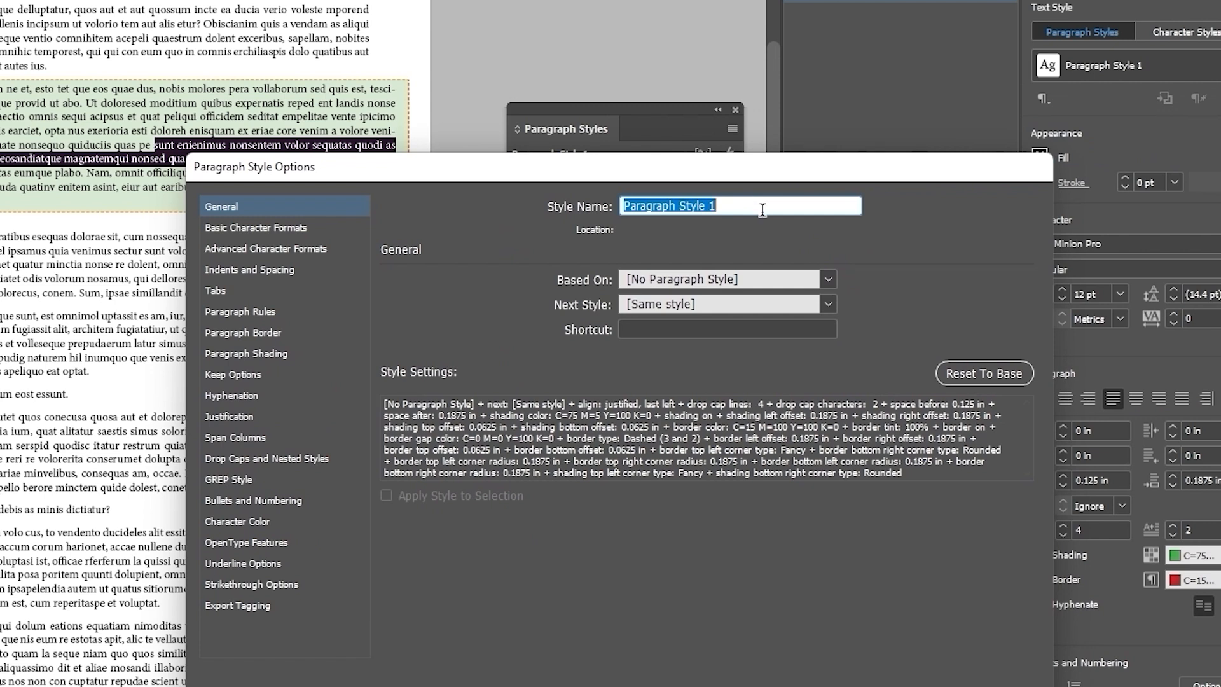
type("Para 1")
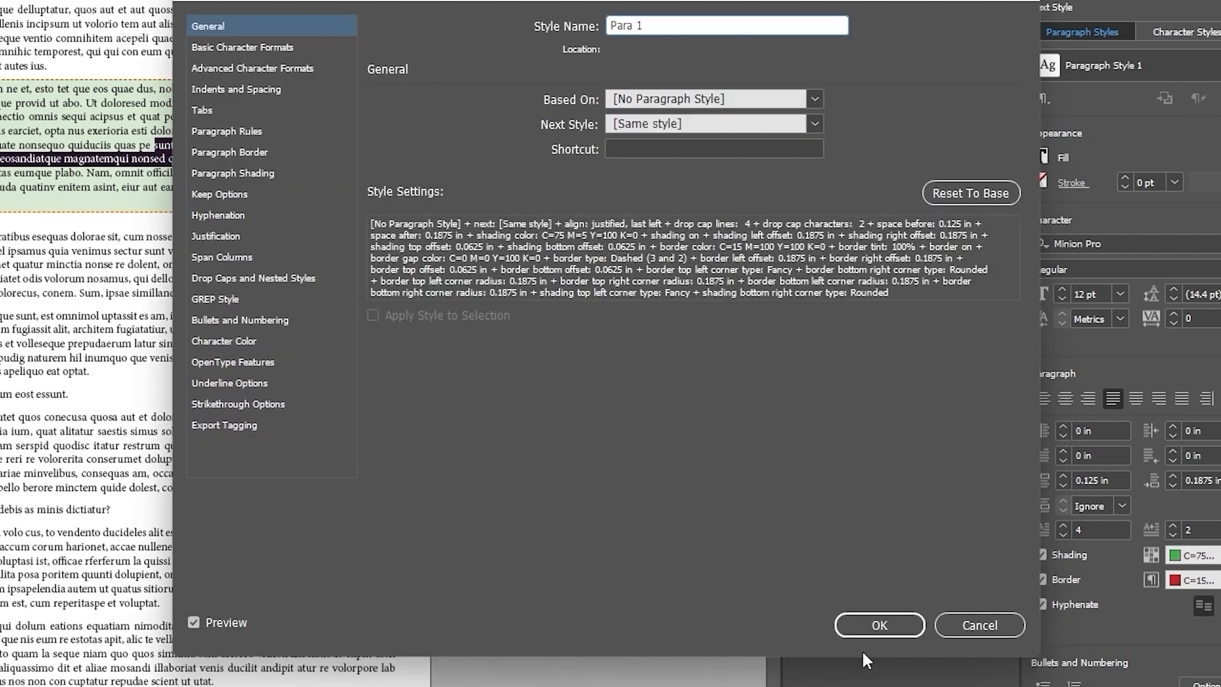
left_click(880, 624)
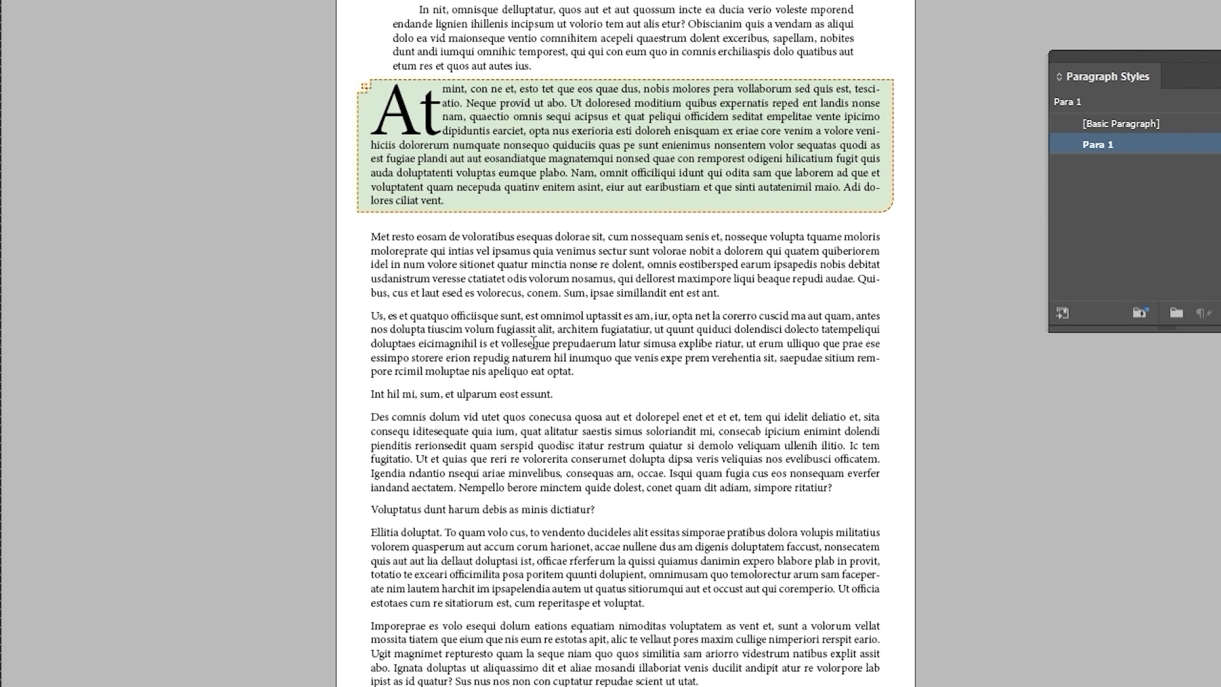
- Try the Para 1 style on the "Us, es et" and "Des comnis" paragraphs and undo both applications
left_click(422, 362)
left_click(533, 343)
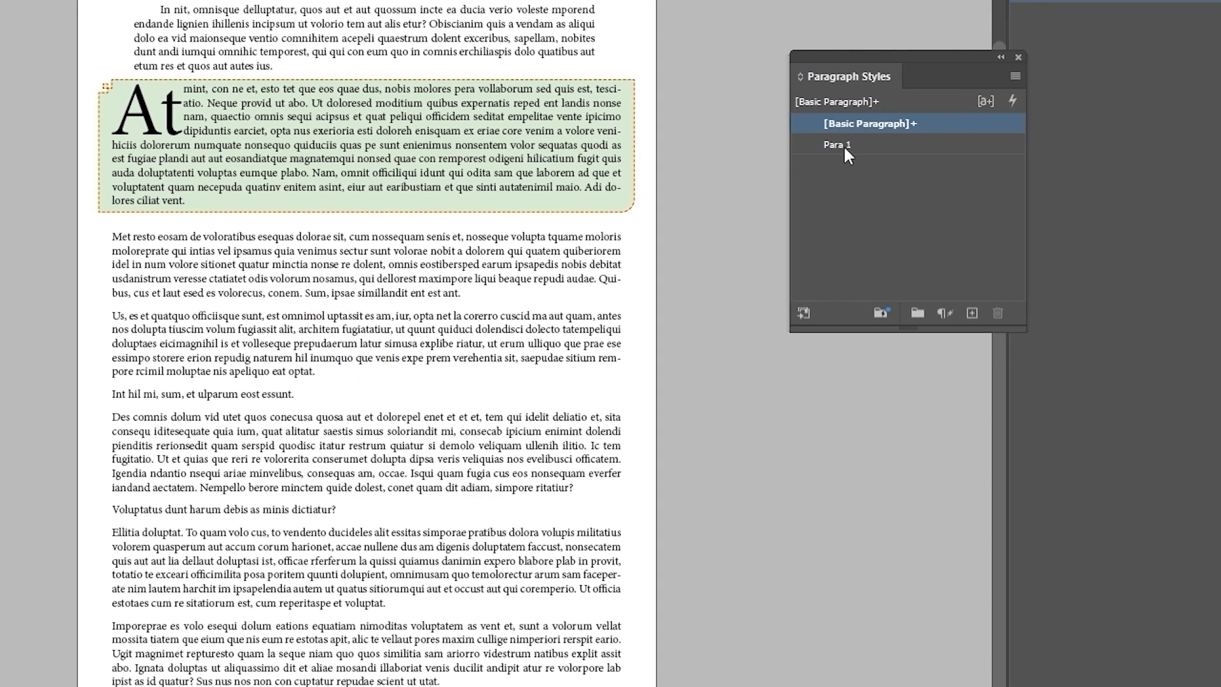
left_click(838, 144)
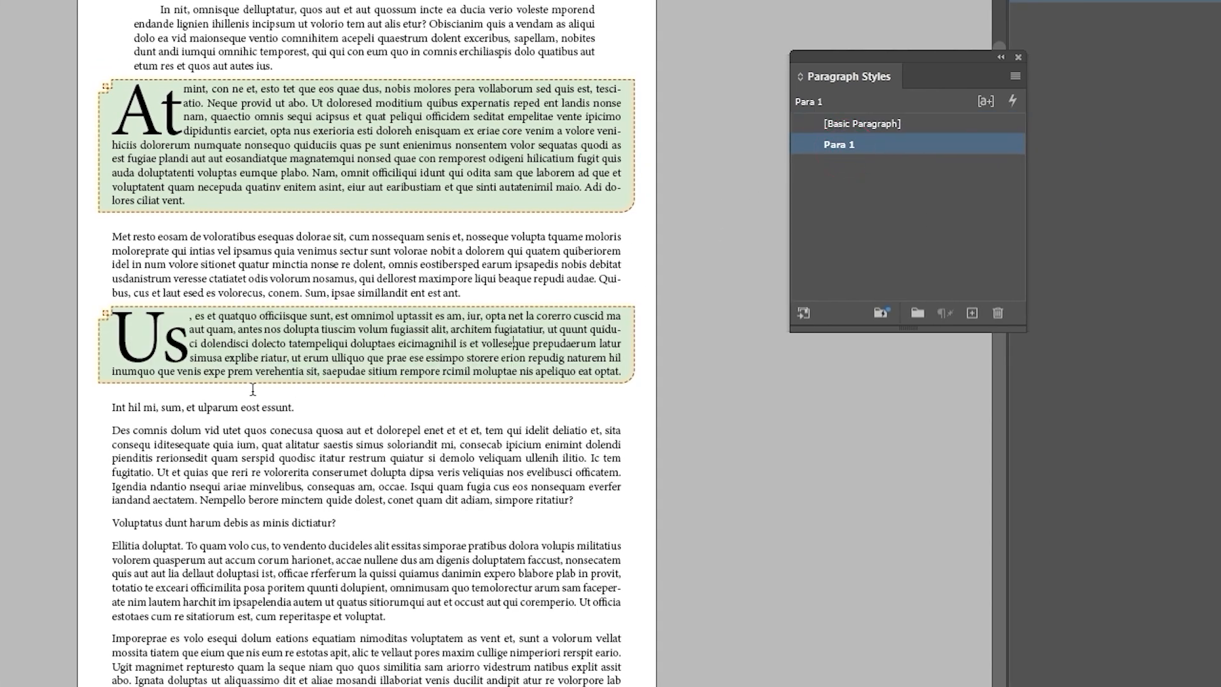
left_click(323, 496)
left_click(846, 147)
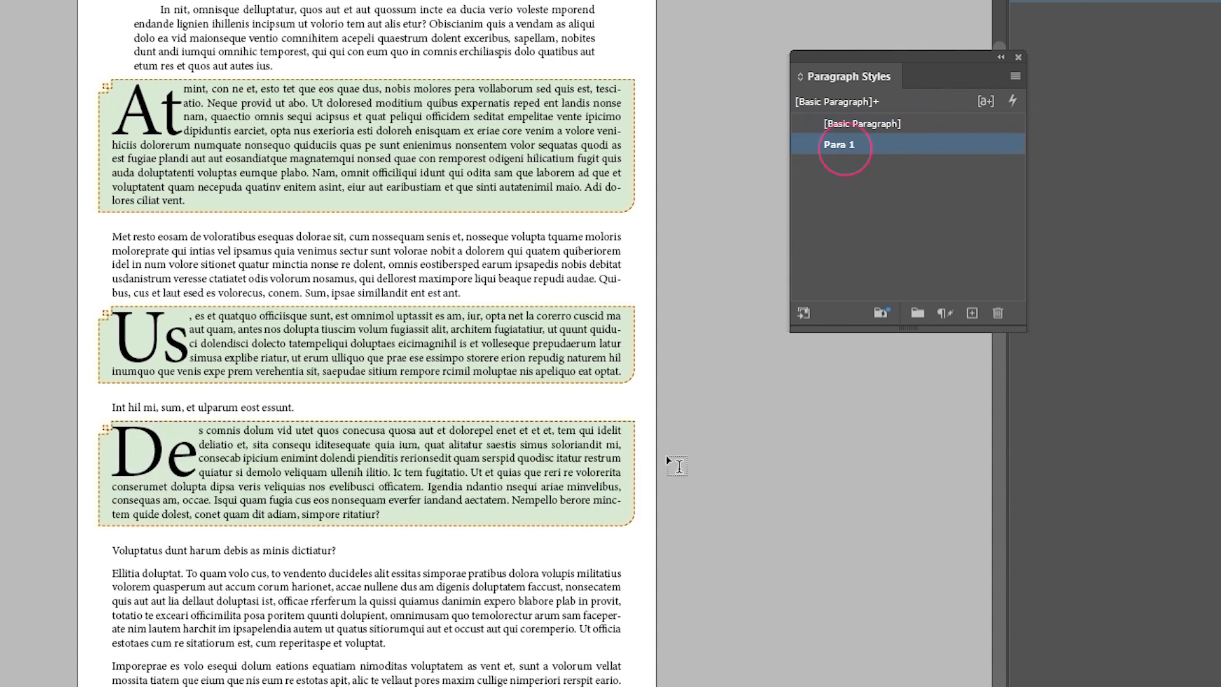
key("ctrl+z")
key("ctrl+z")
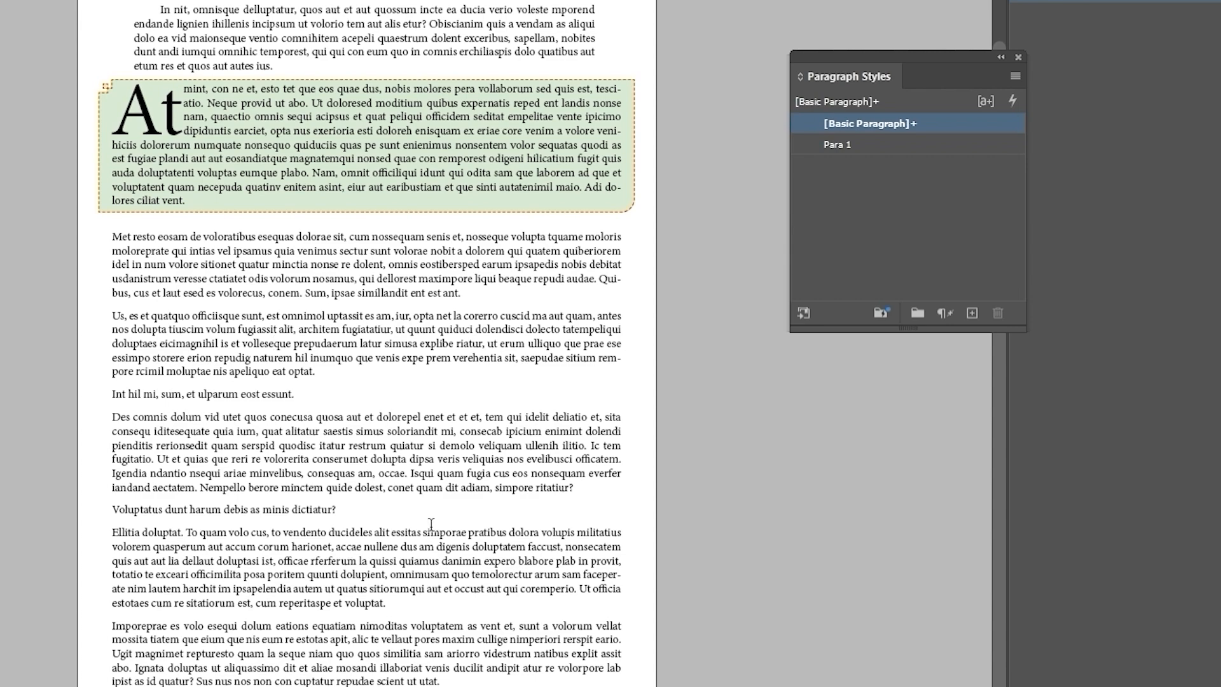
- Apply the Para 1 style to the "Des comnis" and "Ellitia doluptat" paragraphs
scroll(430, 525, "down", 1)
left_click(347, 492)
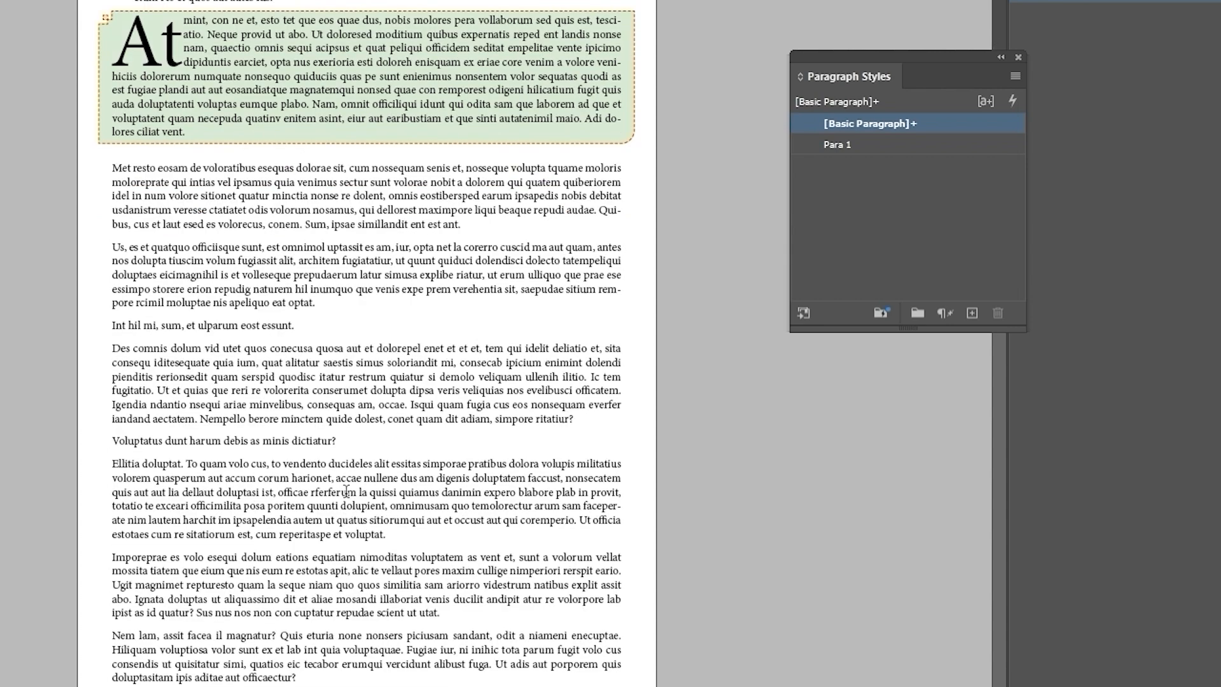
left_click(837, 144)
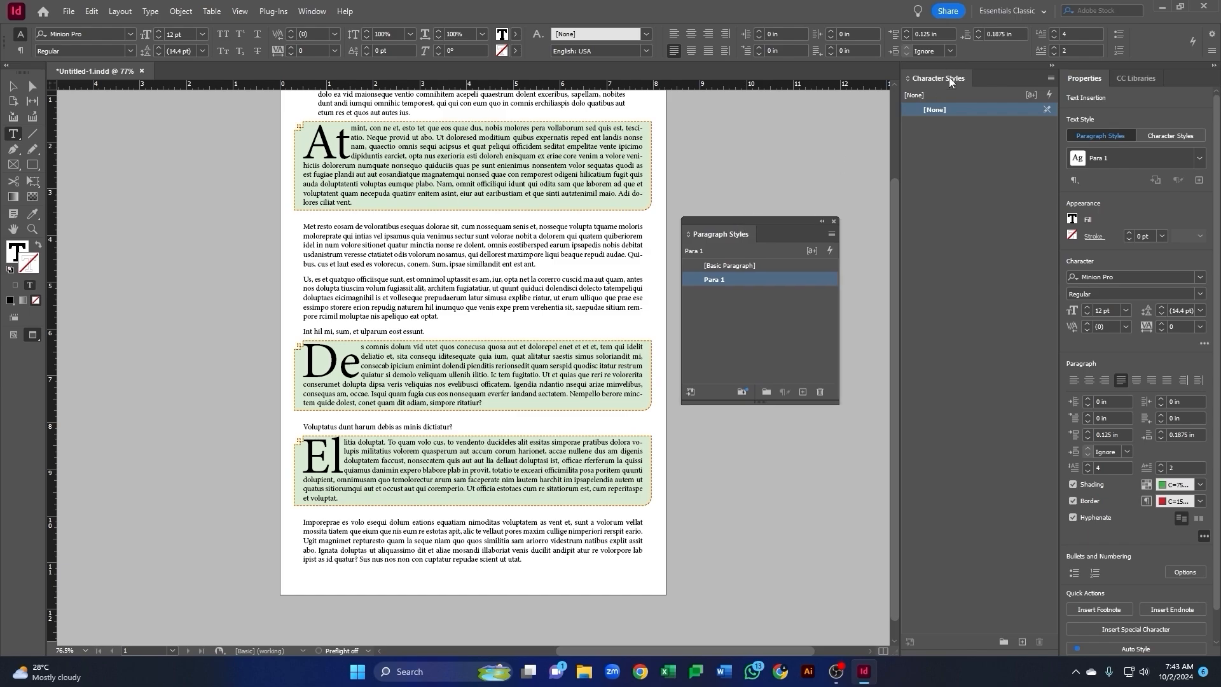
- Float the Character Styles panel beside the Paragraph Styles panel
left_click_drag(949, 78, 782, 136)
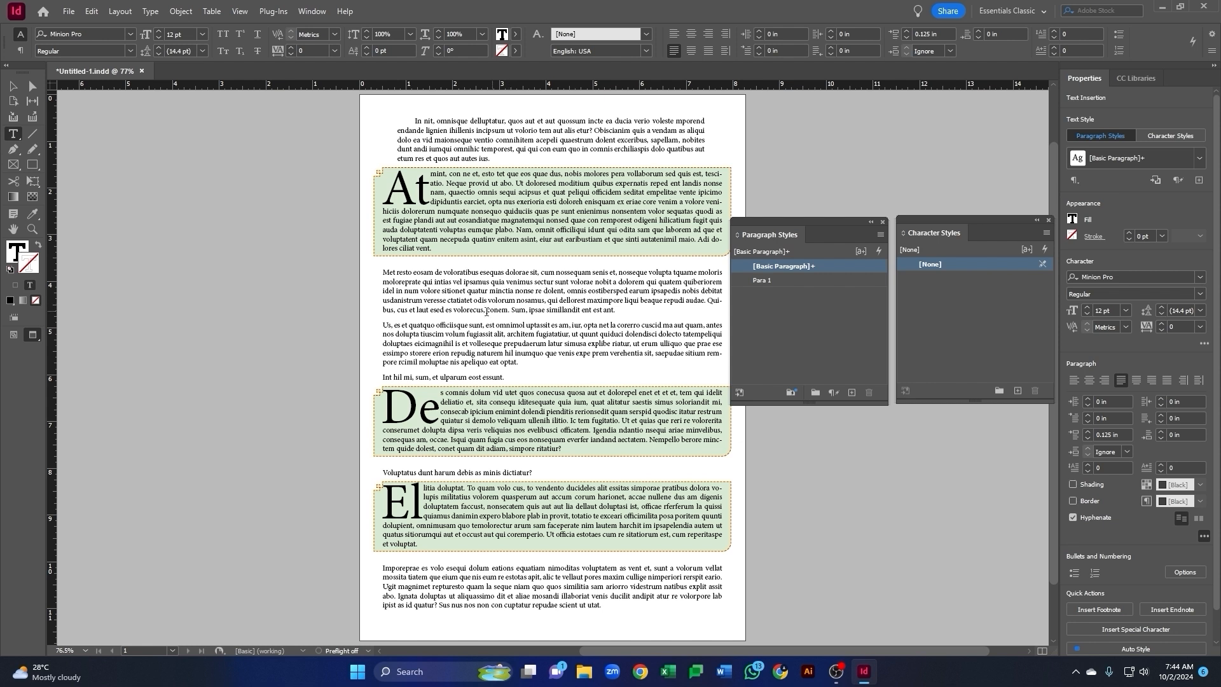
left_click_drag(514, 353, 407, 345)
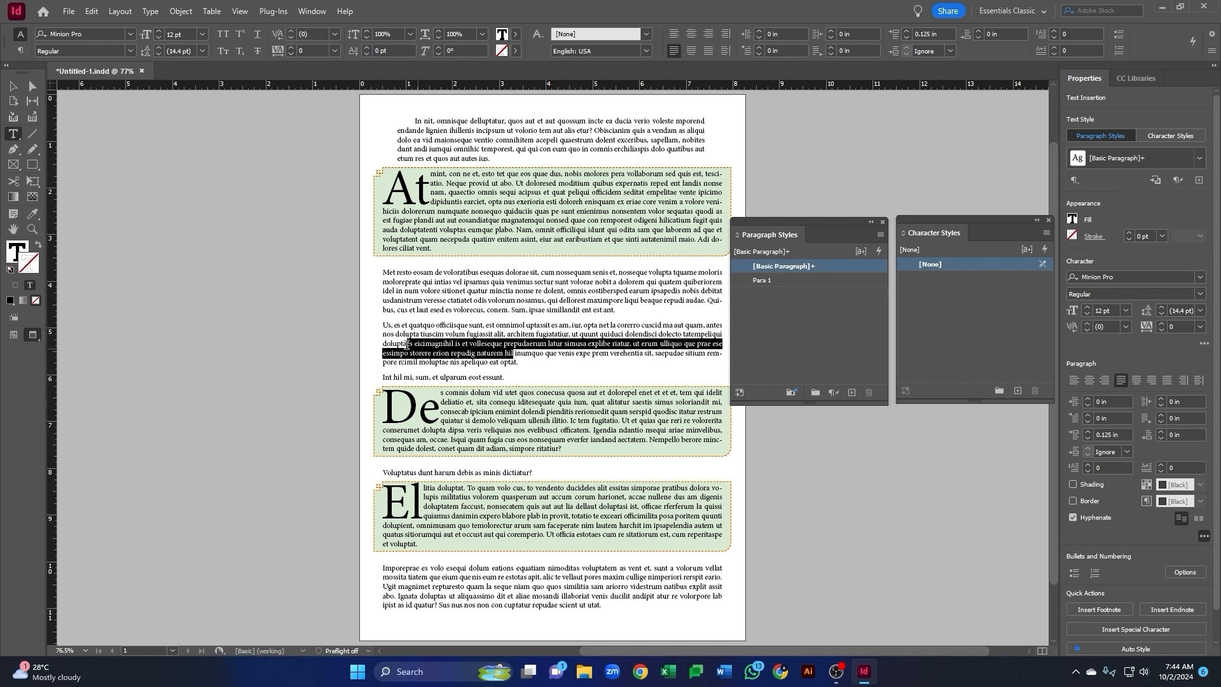
left_click(517, 362)
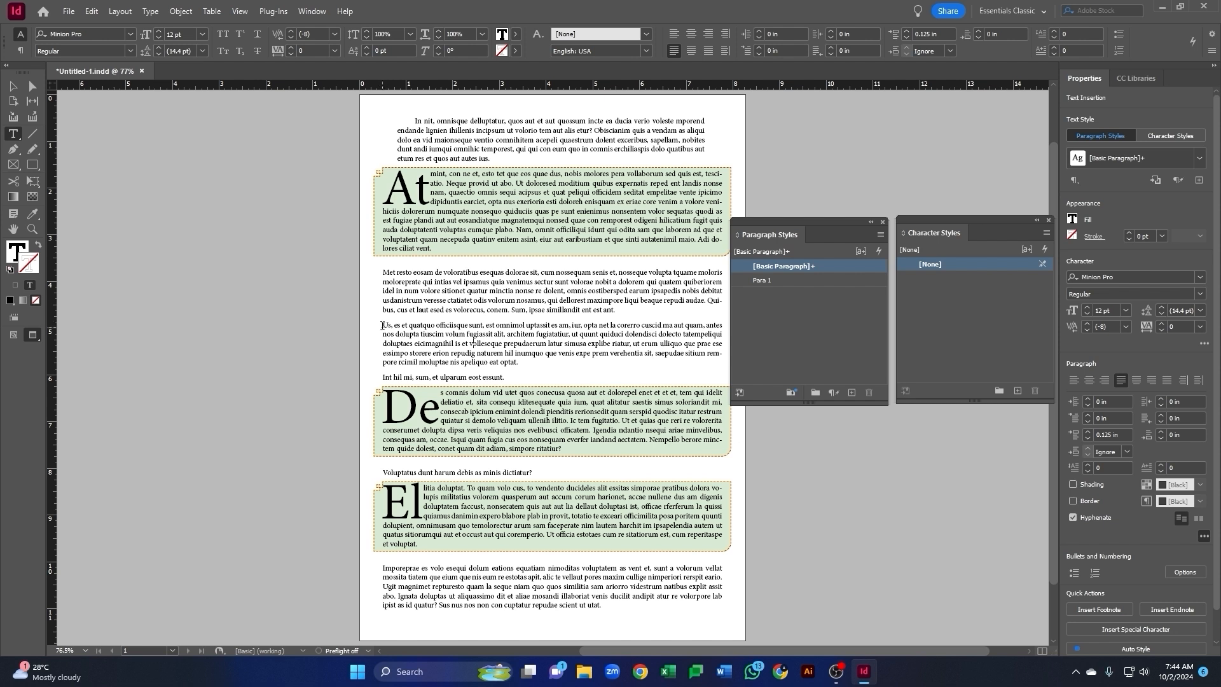
key("ctrl+z")
key("ctrl+z")
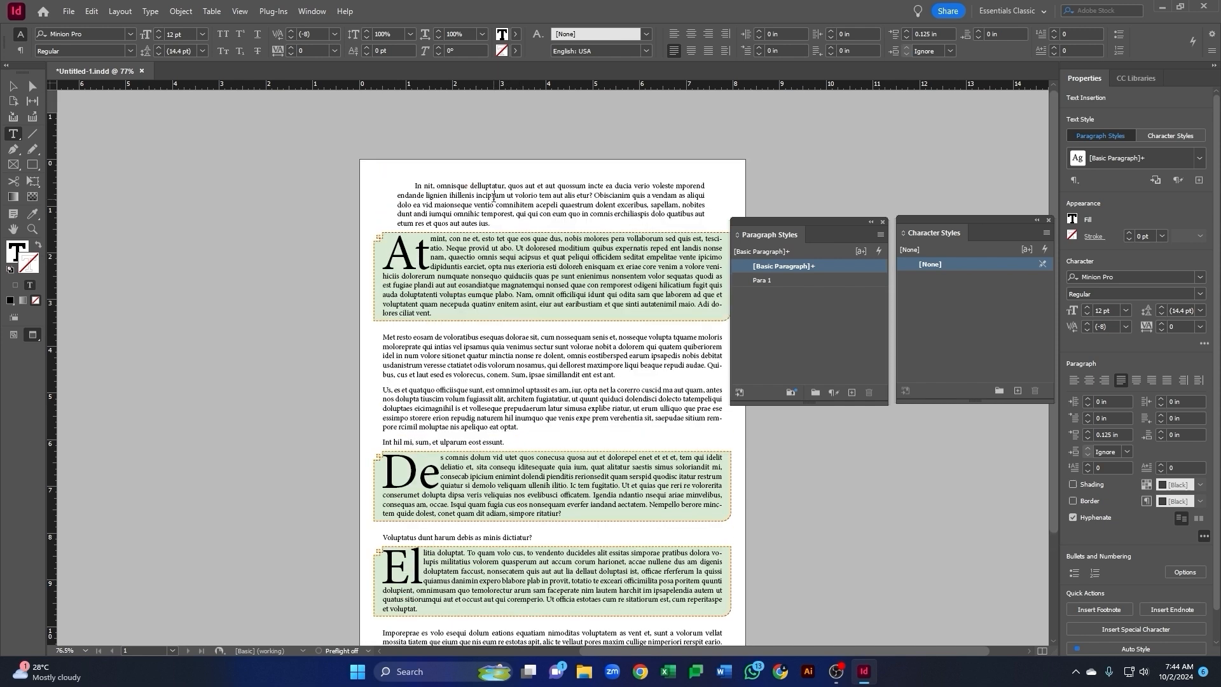
- Split "In nit" from the opening paragraph onto its own line as a heading
key("ctrl+=")
left_click(387, 191)
key("Return")
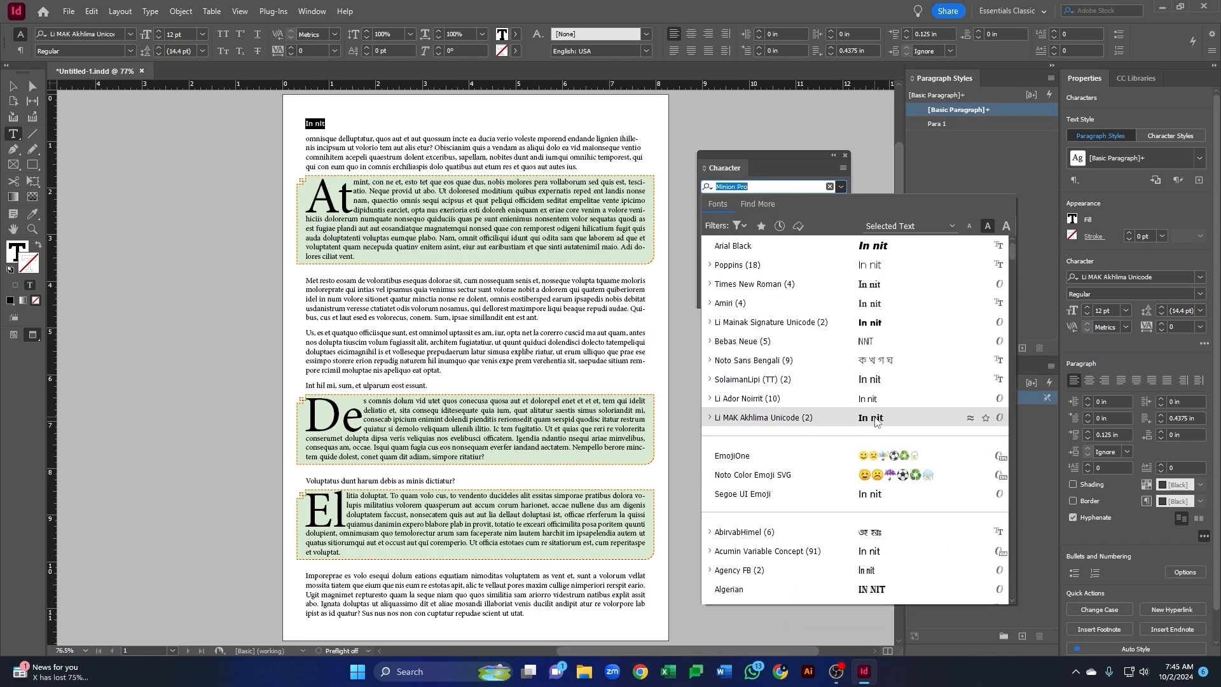
- Format the "In nit" heading in Poppins Bold at 40 pt, centre it, and select its text
left_click(878, 420)
left_click(691, 34)
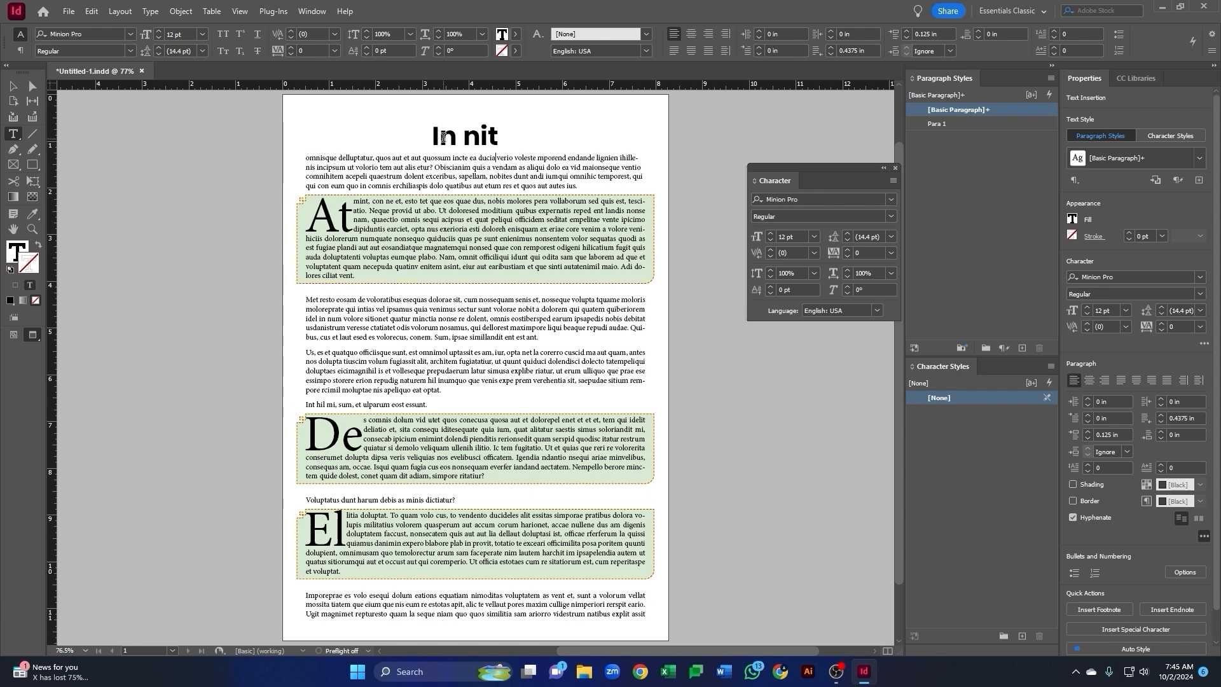
left_click_drag(434, 137, 509, 139)
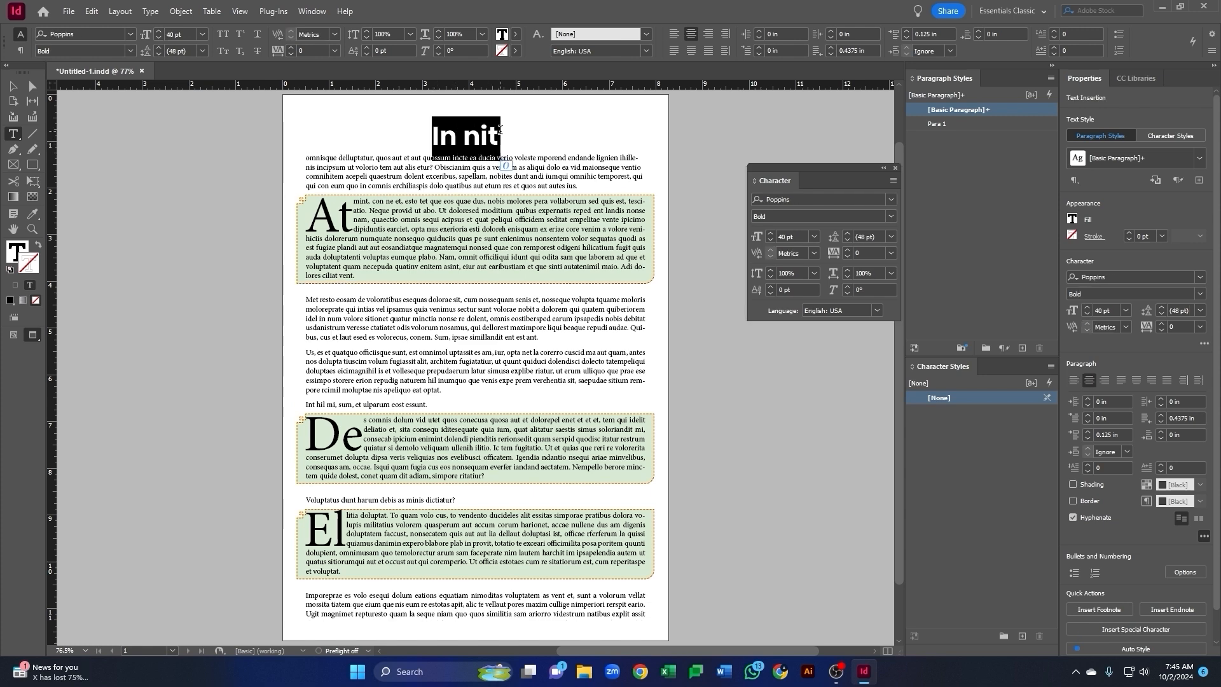
- Set the "In nit" heading's tracking to 100 and its skew to 0°, keeping the paragraph centred
left_click(676, 35)
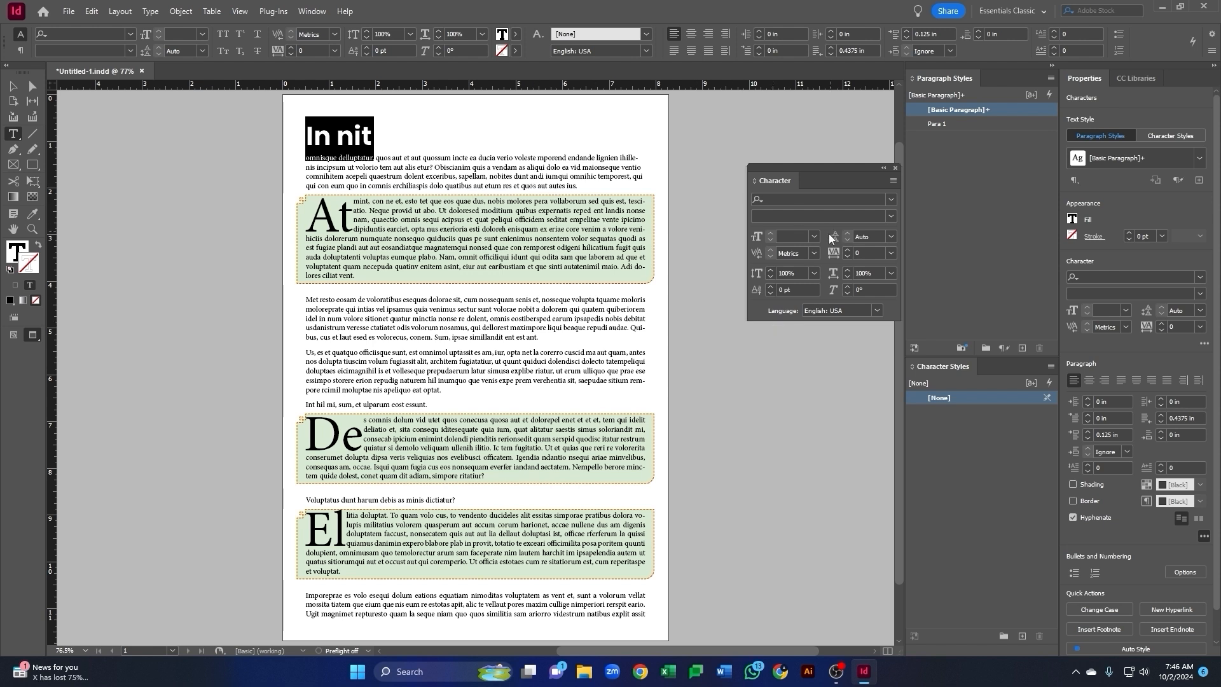
left_click(892, 253)
left_click(873, 433)
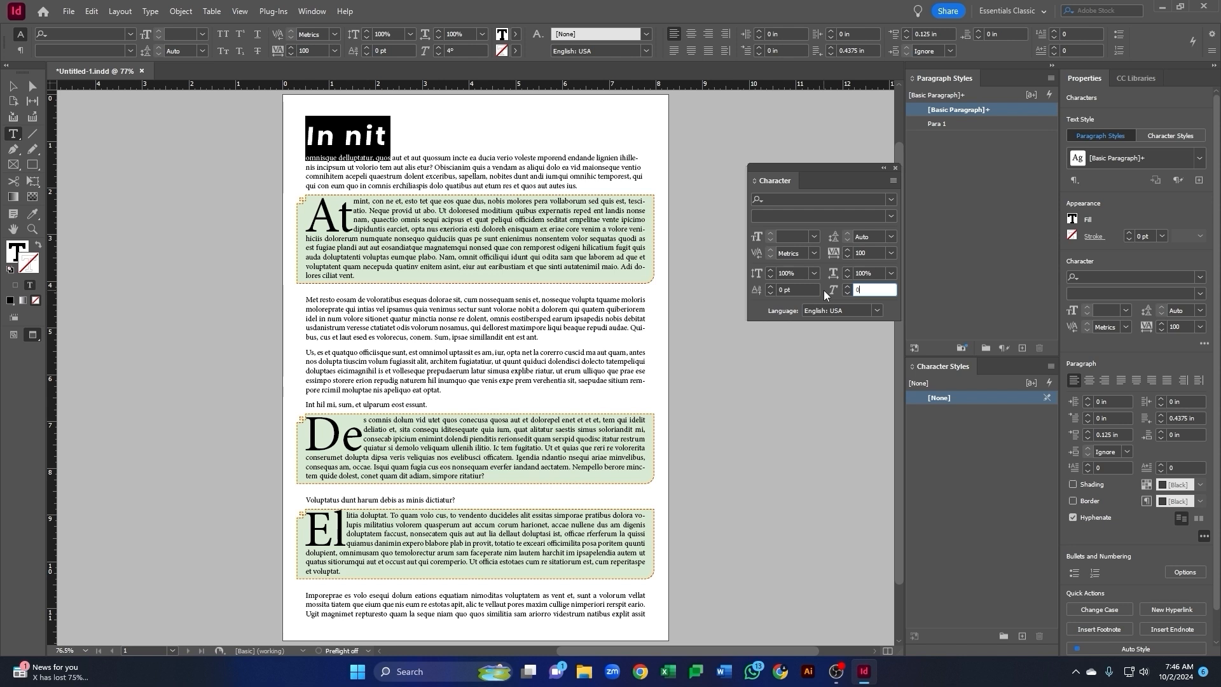
key("Return")
left_click(692, 35)
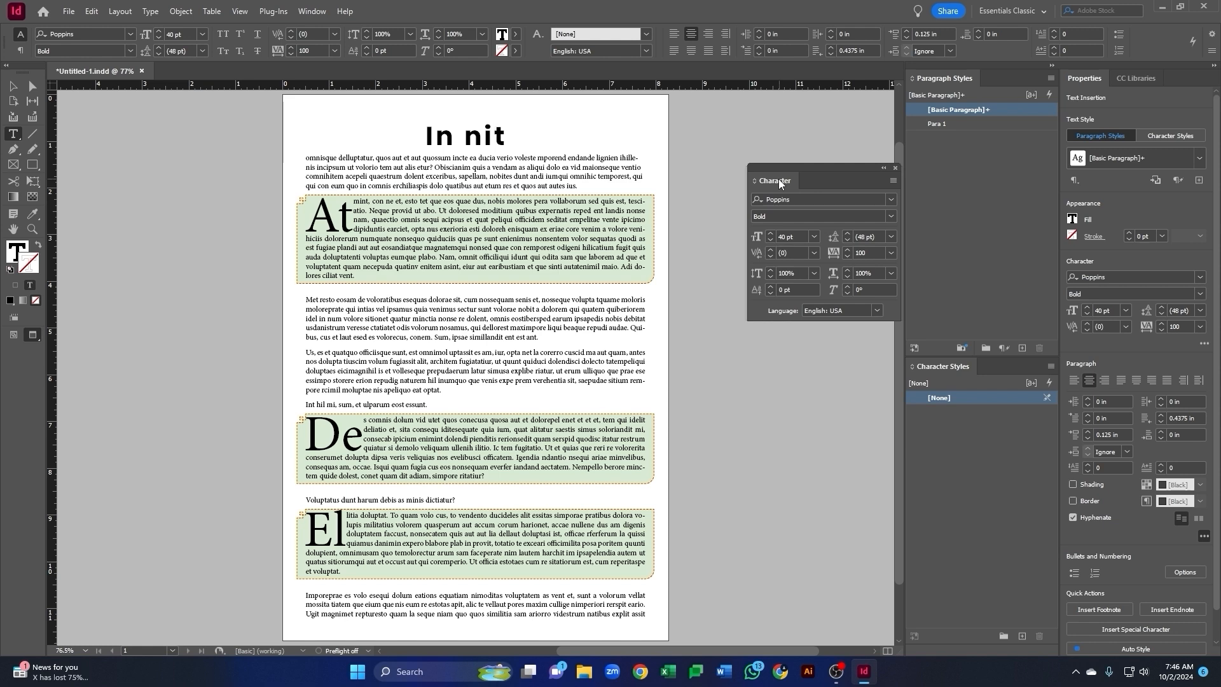
- Set the "In nit" heading in all caps and fill its text with the green C=75 M=5 Y=100 K=0 swatch
left_click_drag(778, 178, 782, 153)
triple_click(429, 132)
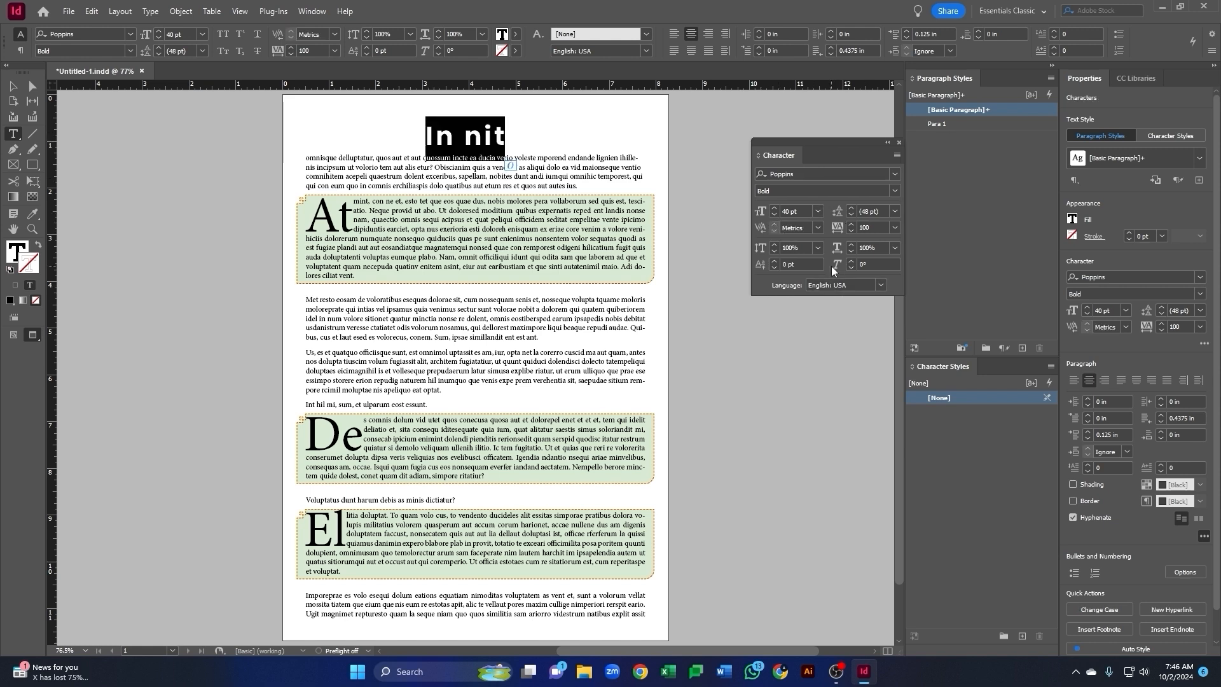
left_click(896, 155)
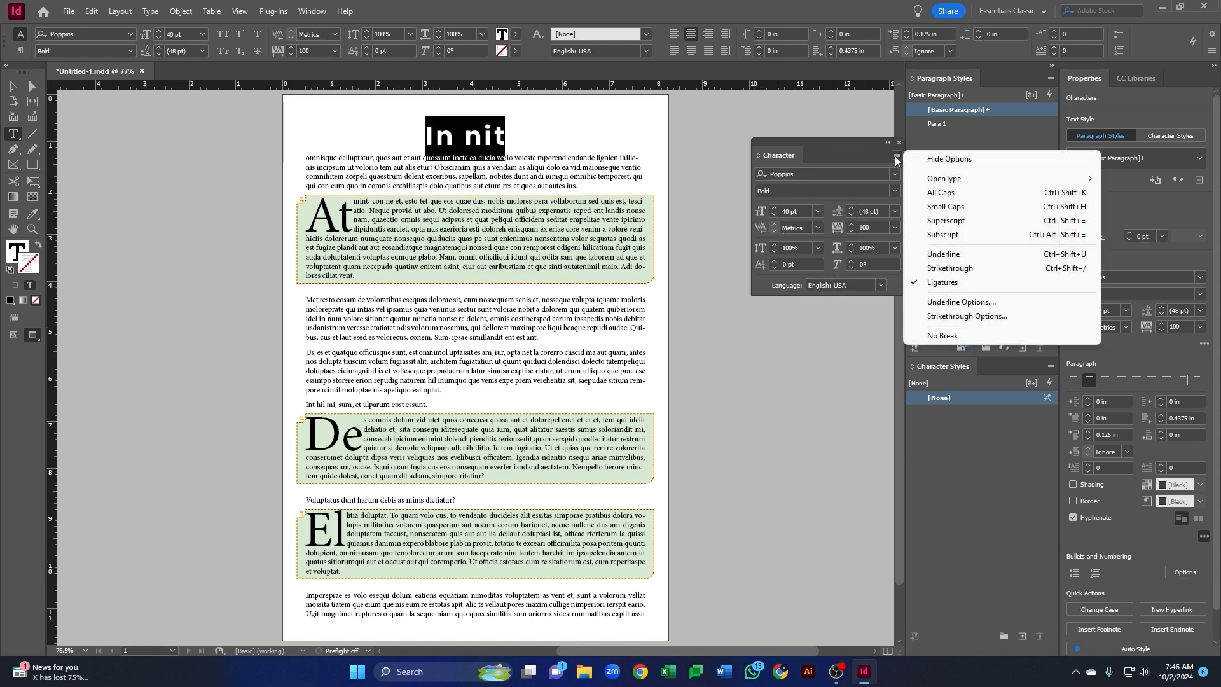
left_click(940, 193)
left_click(516, 34)
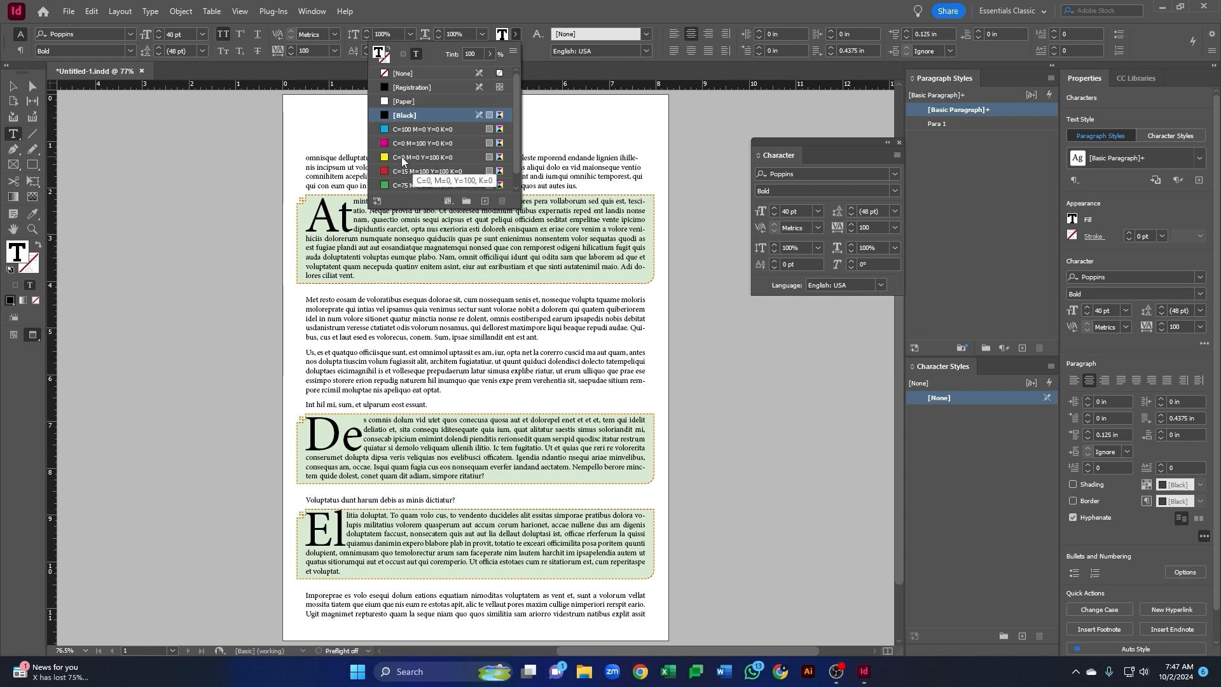
left_click(420, 185)
left_click_drag(491, 128, 511, 132)
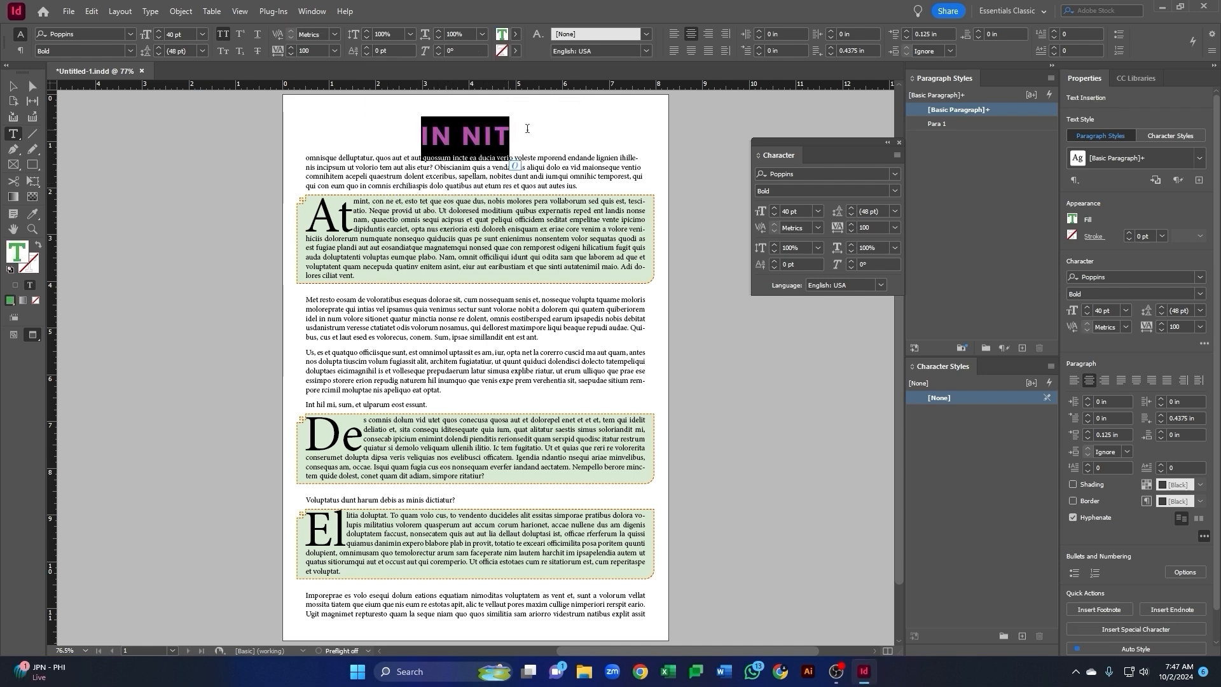
- Float the Character Styles panel near the heading and create a character style from the selected "IN NIT" text
left_click_drag(944, 367, 654, 125)
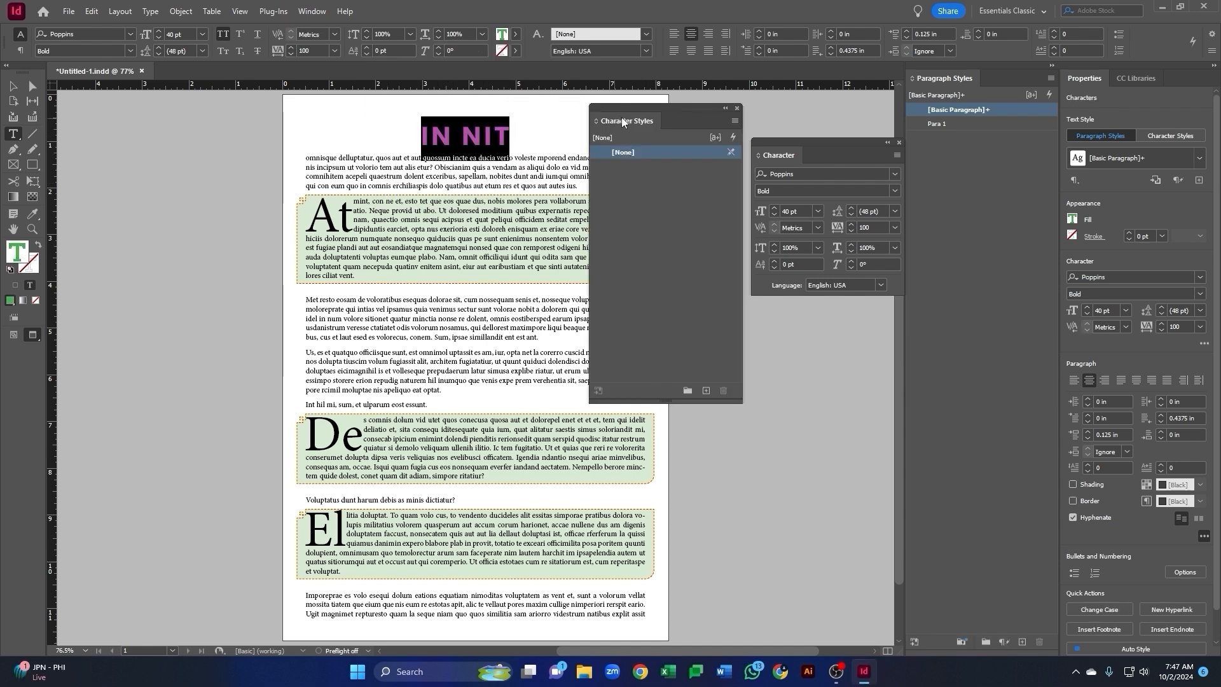
left_click(738, 394)
left_click(680, 171)
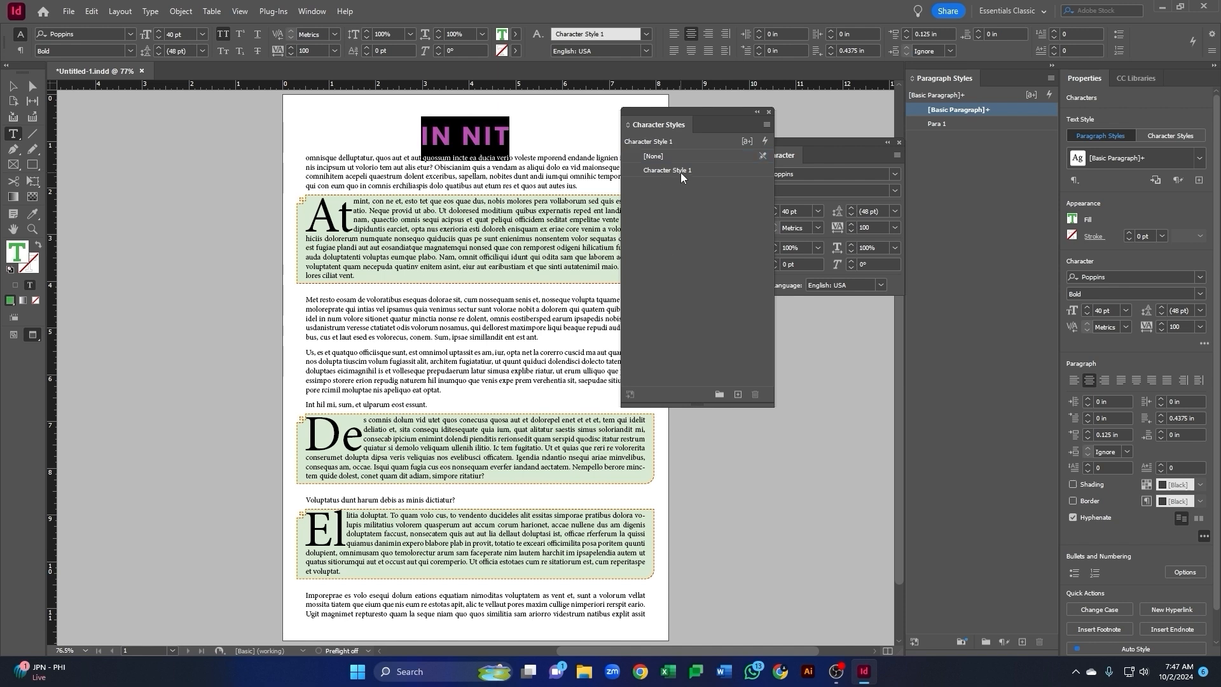
- Review the new character style's settings without changing them and rename the style Heading
right_click(681, 172)
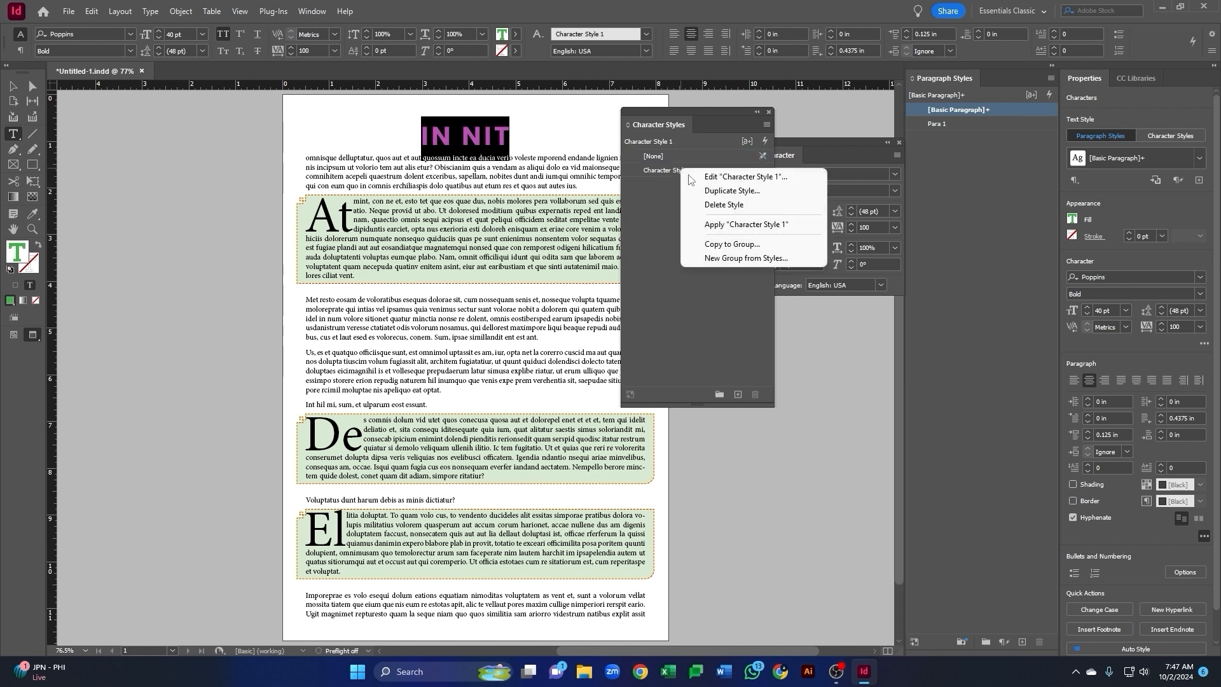
left_click(777, 177)
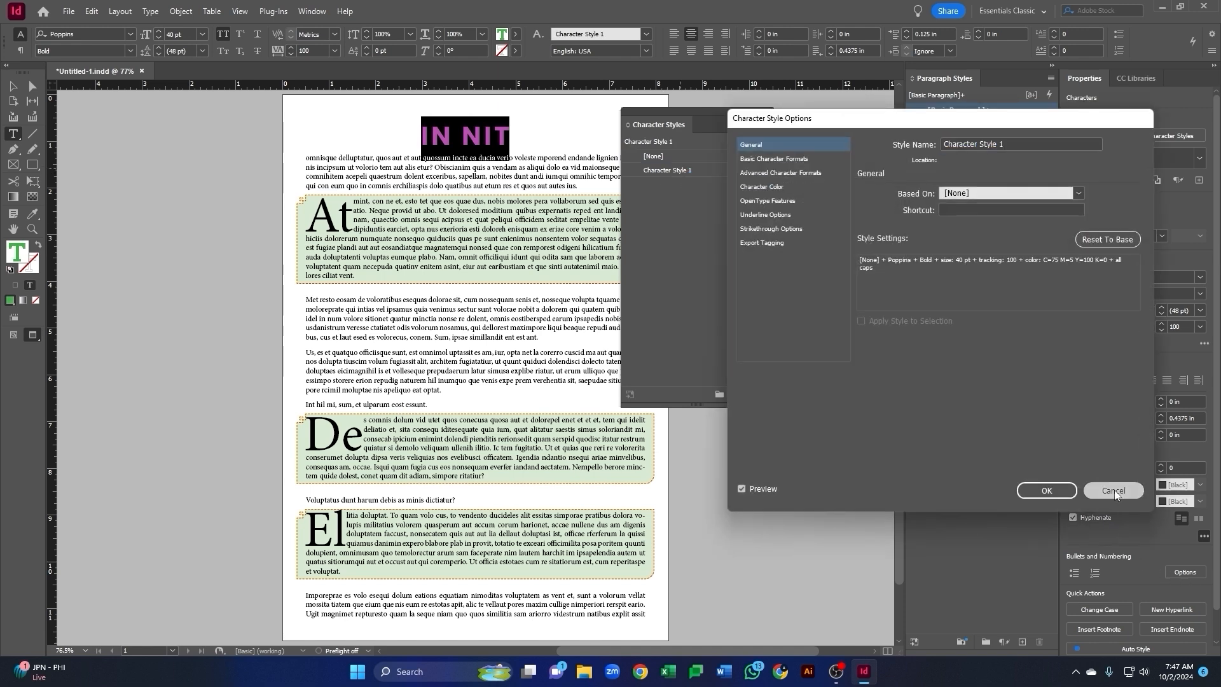
left_click(1113, 491)
left_click(671, 170)
left_click(670, 171)
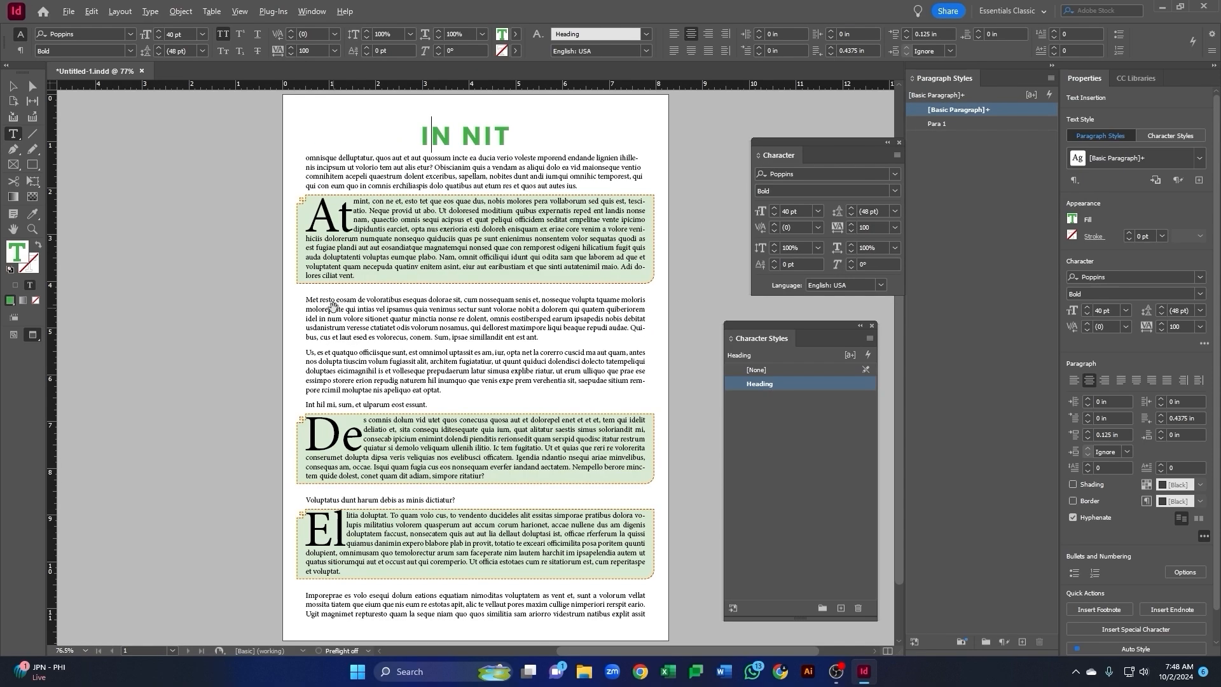
- Split "Met resto" from its paragraph onto its own line and apply the Heading character style to it
scroll(332, 308, "up", 4)
left_click(344, 287)
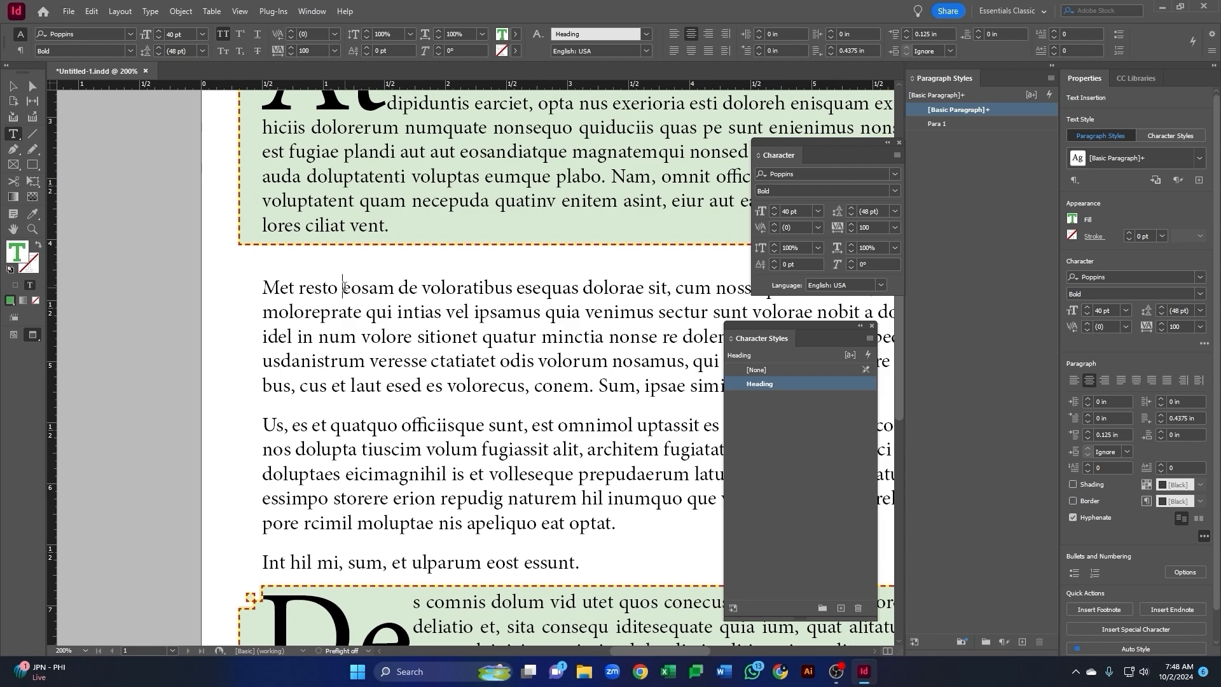
key("BackSpace")
key("Return")
scroll(234, 262, "down", 4)
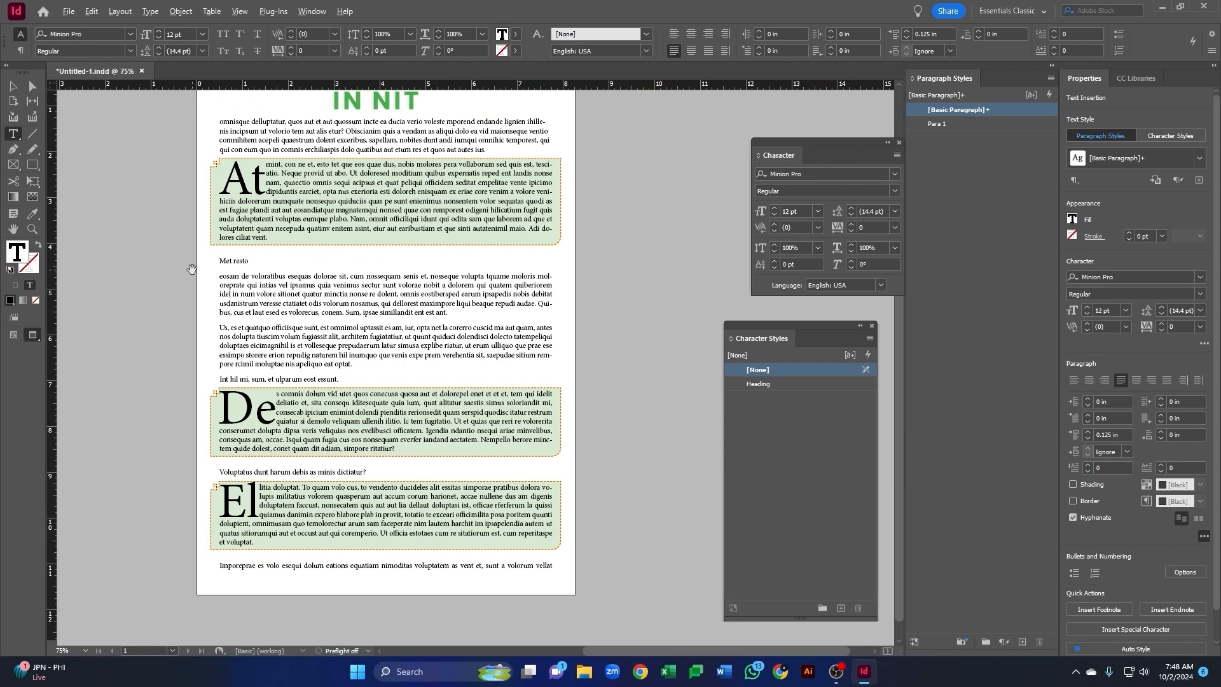
scroll(233, 266, "up", 2)
left_click_drag(259, 256, 209, 257)
left_click(773, 387)
left_click(322, 284)
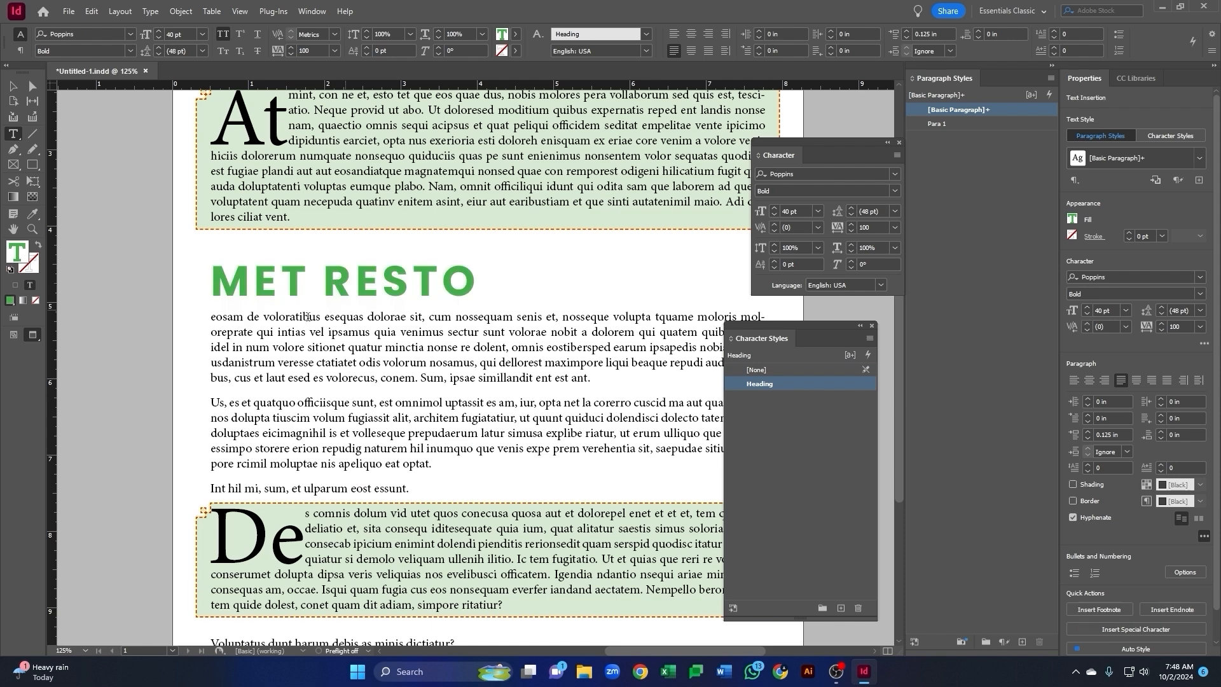
- Split "Int hil" from its sentence onto its own line and apply the Heading character style to it
scroll(527, 378, "down", 3)
scroll(497, 410, "up", 3)
left_click(321, 433)
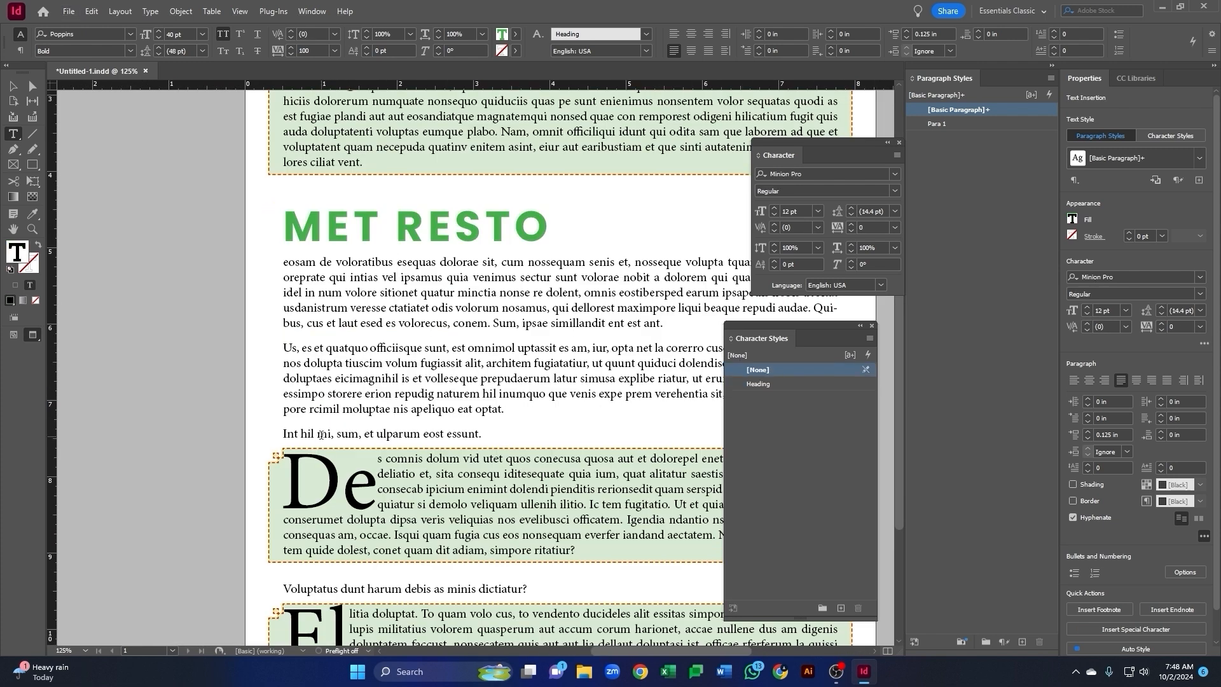
key("Return")
triple_click(314, 430)
left_click(758, 384)
- Compare the alignment and character formatting of the "MET RESTO" heading with those of the "IN NIT" heading
scroll(393, 356, "down", 2)
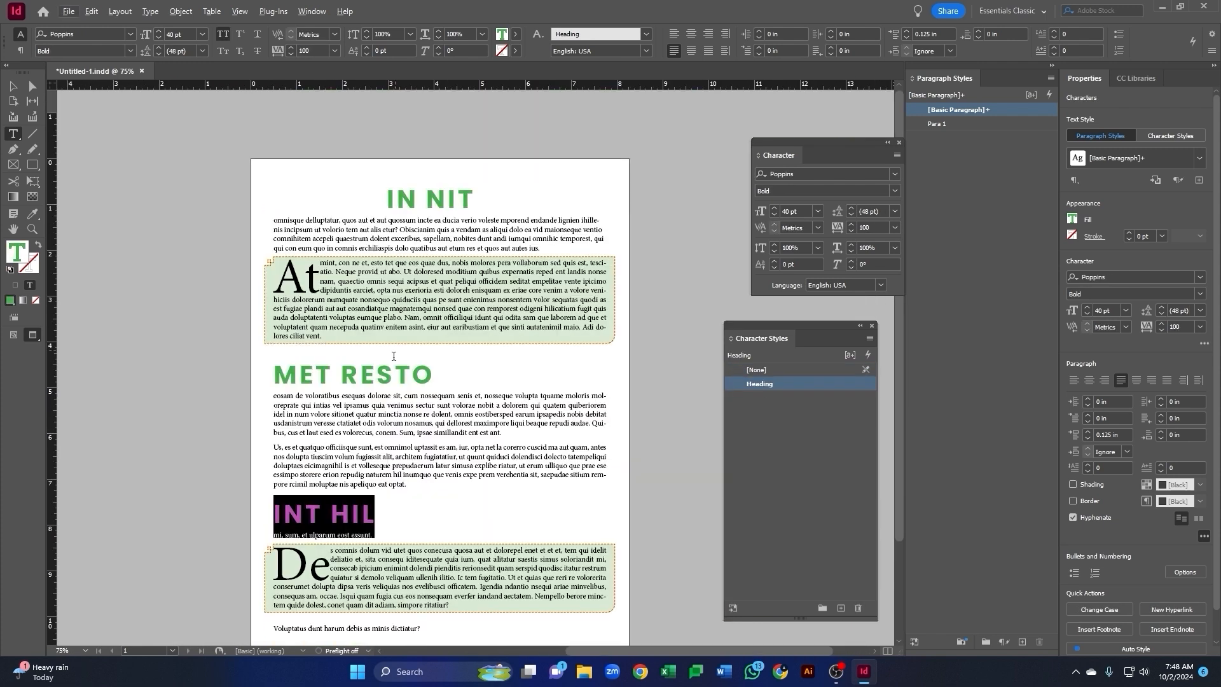
left_click_drag(433, 374, 283, 379)
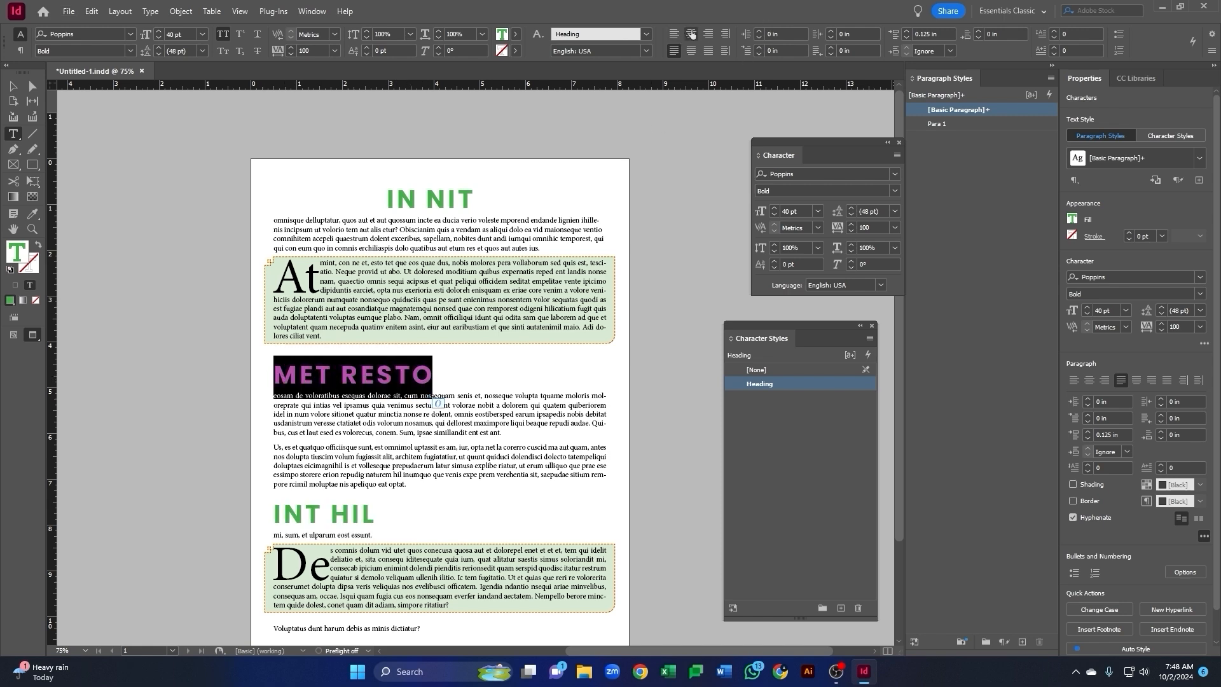
scroll(433, 153, "down", 1)
left_click(433, 151)
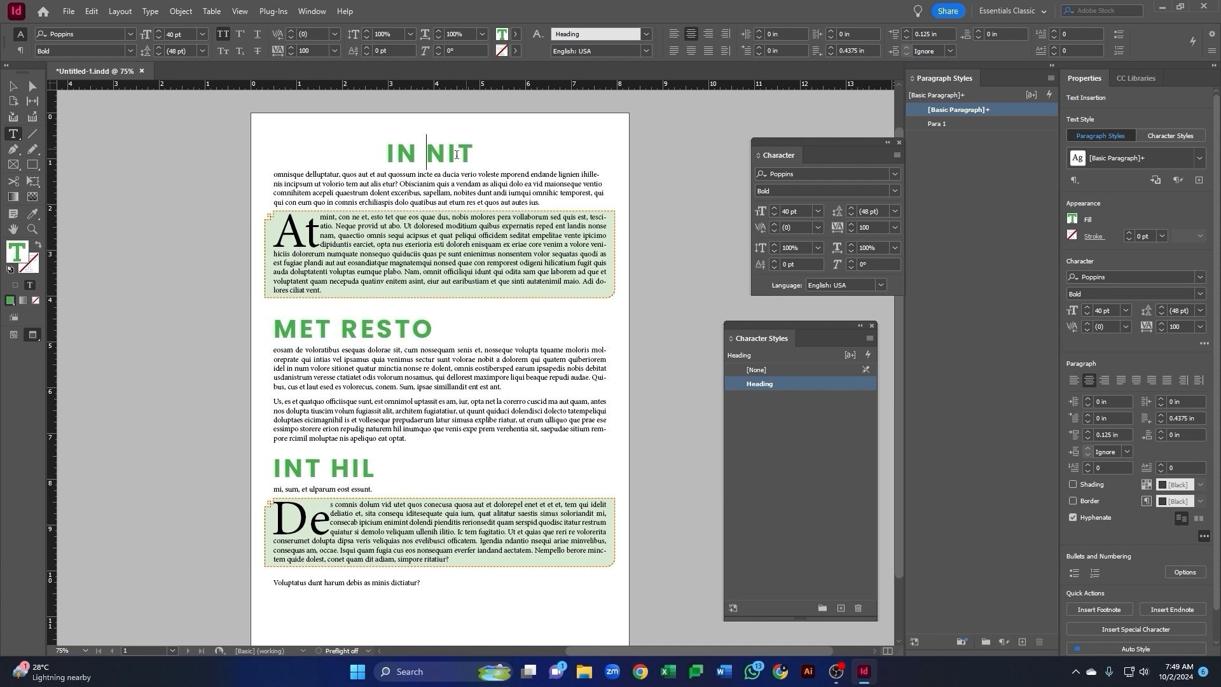
key("shift+Left")
key("shift+Left")
key("shift+Left")
key("shift+Left")
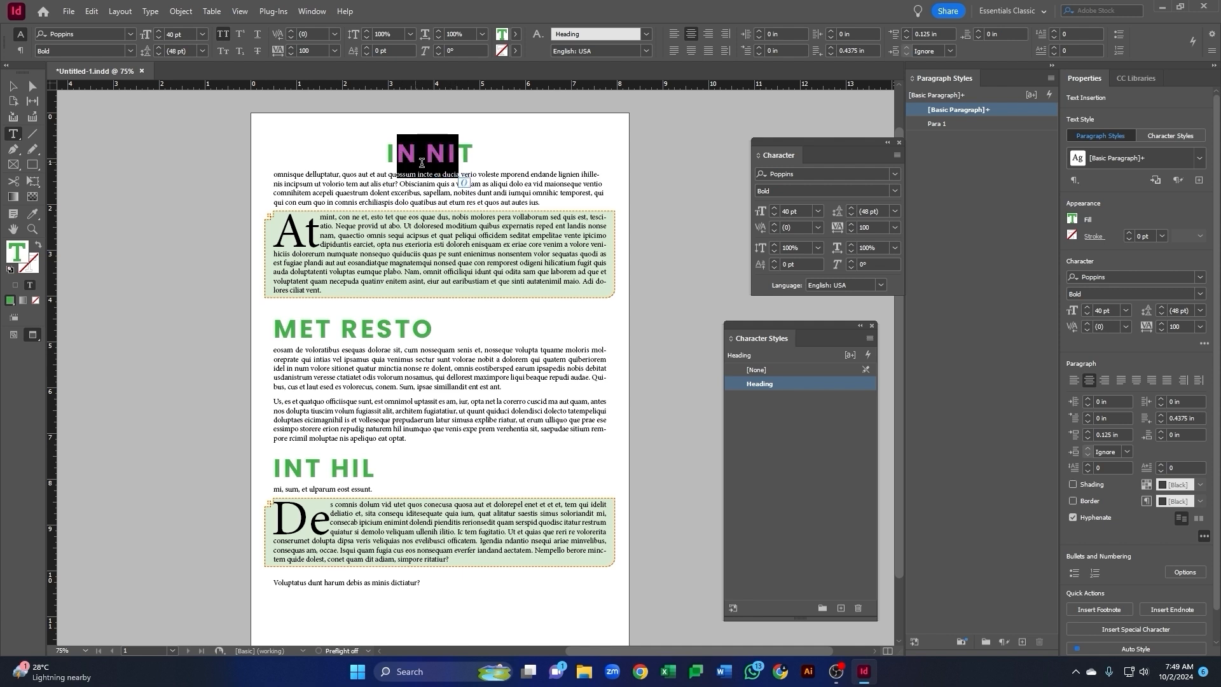
- Create a paragraph style from the centred "IN NIT" heading and name it Heading
left_click(450, 153)
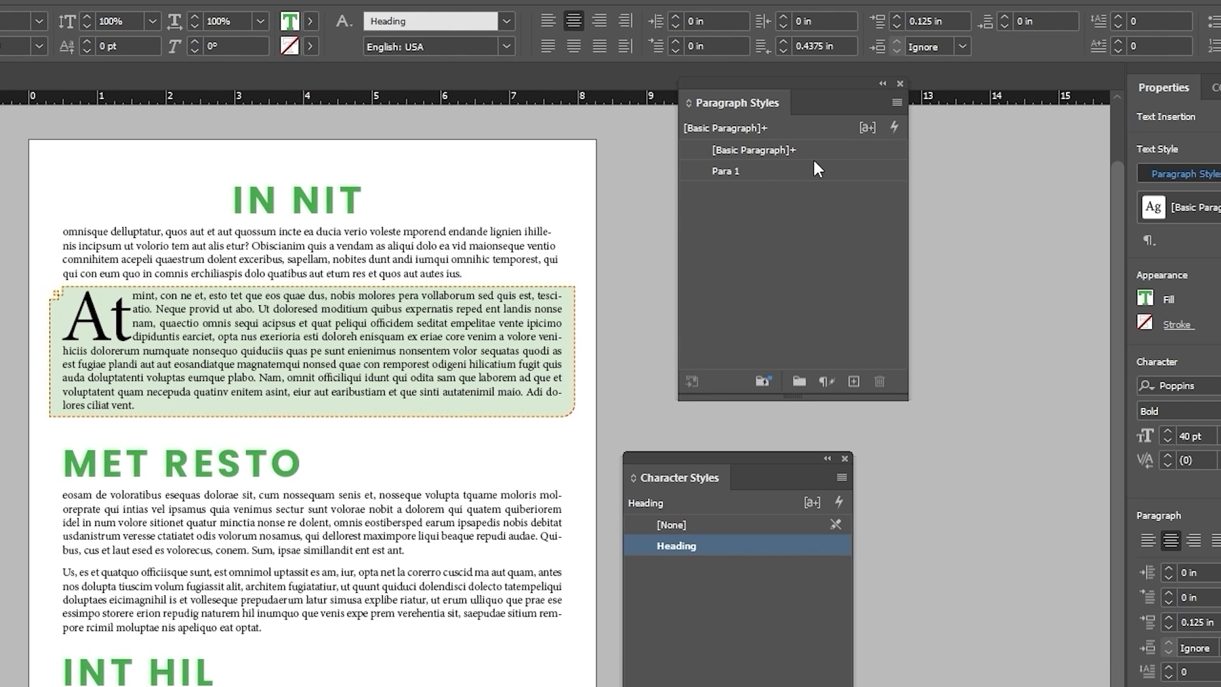
left_click(814, 150)
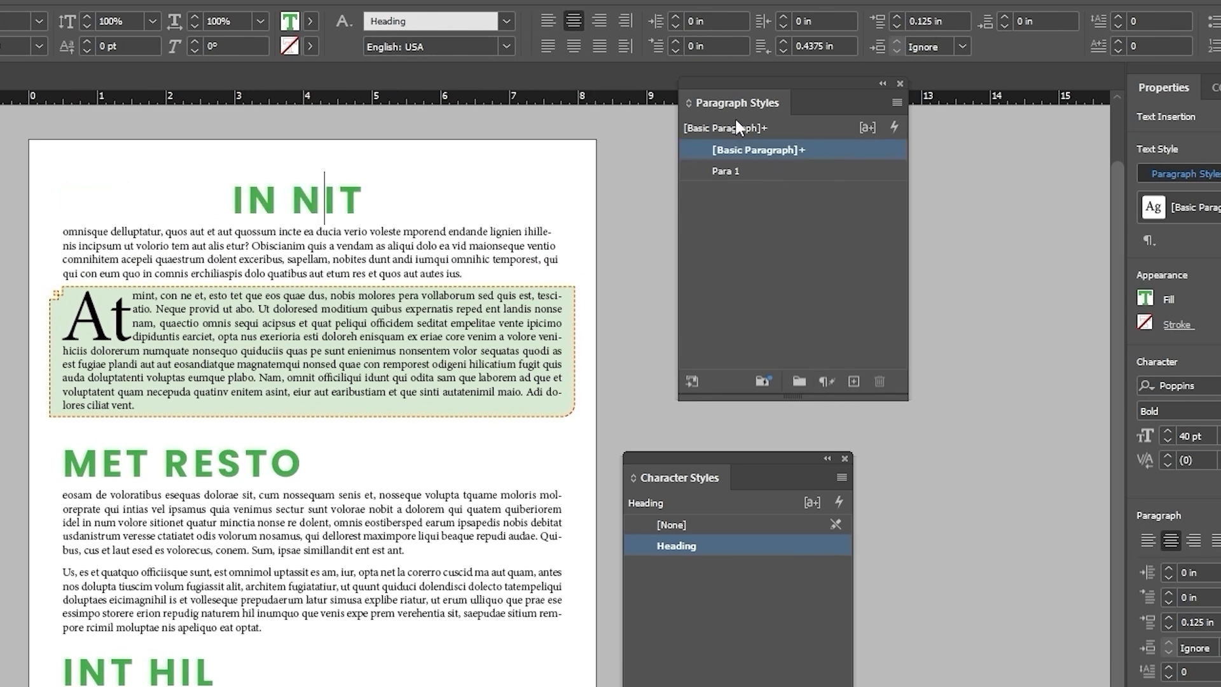
left_click(854, 385)
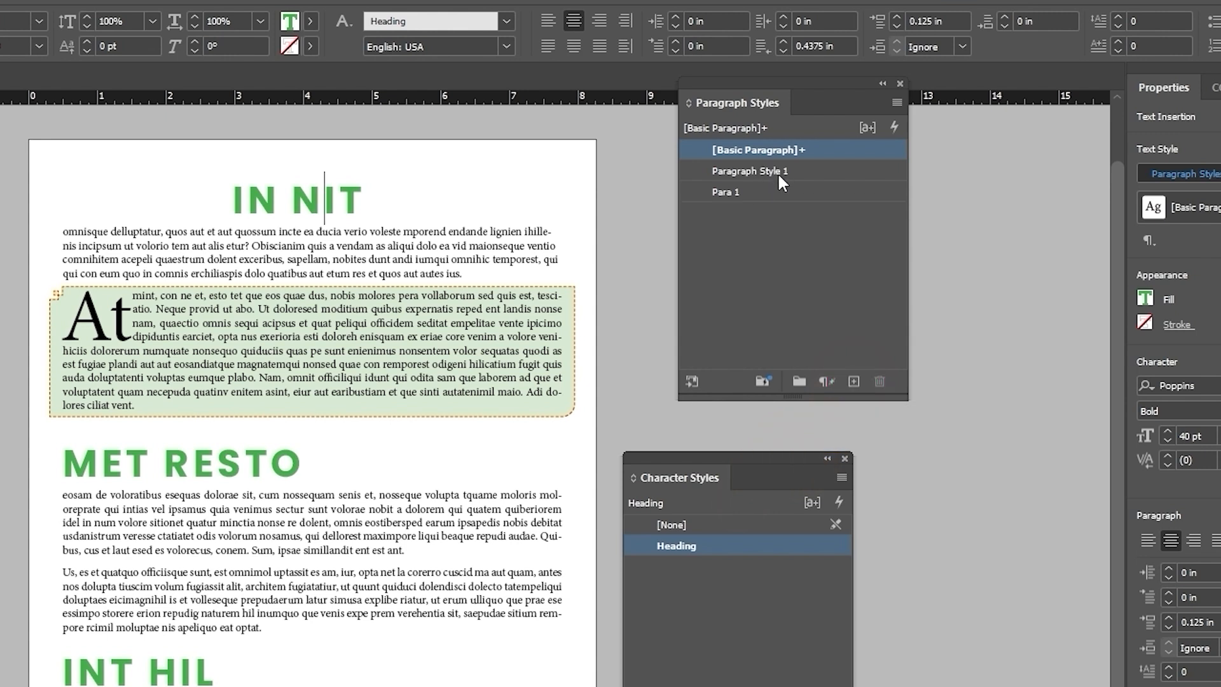
left_click(741, 171)
left_click(743, 172)
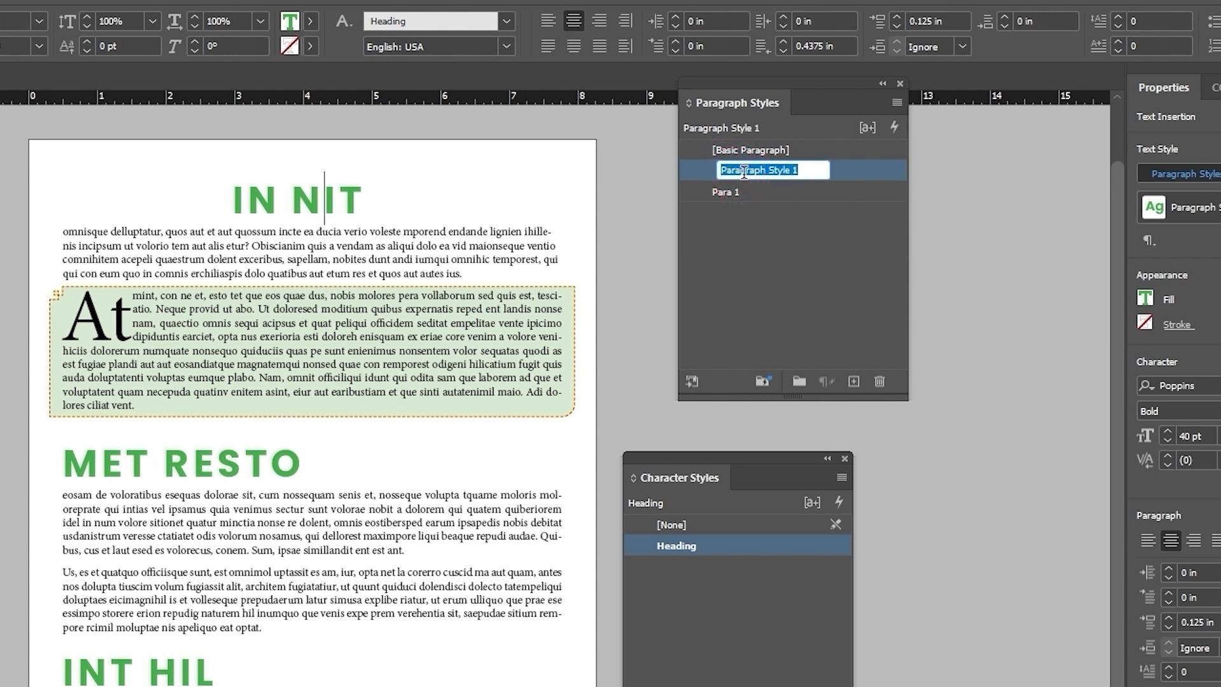
type("Heading")
key("Return")
- Apply the Heading paragraph style to "MET RESTO", and to "INT HIL" after resetting its character style to None
left_click(244, 464)
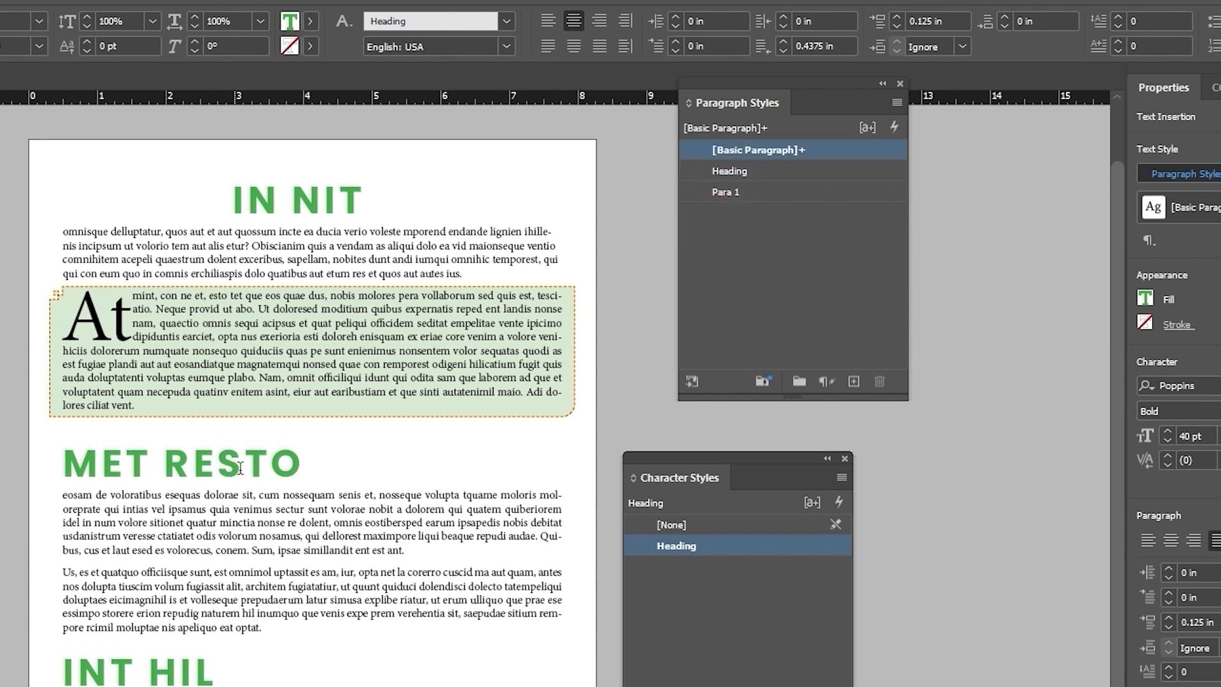
left_click(749, 171)
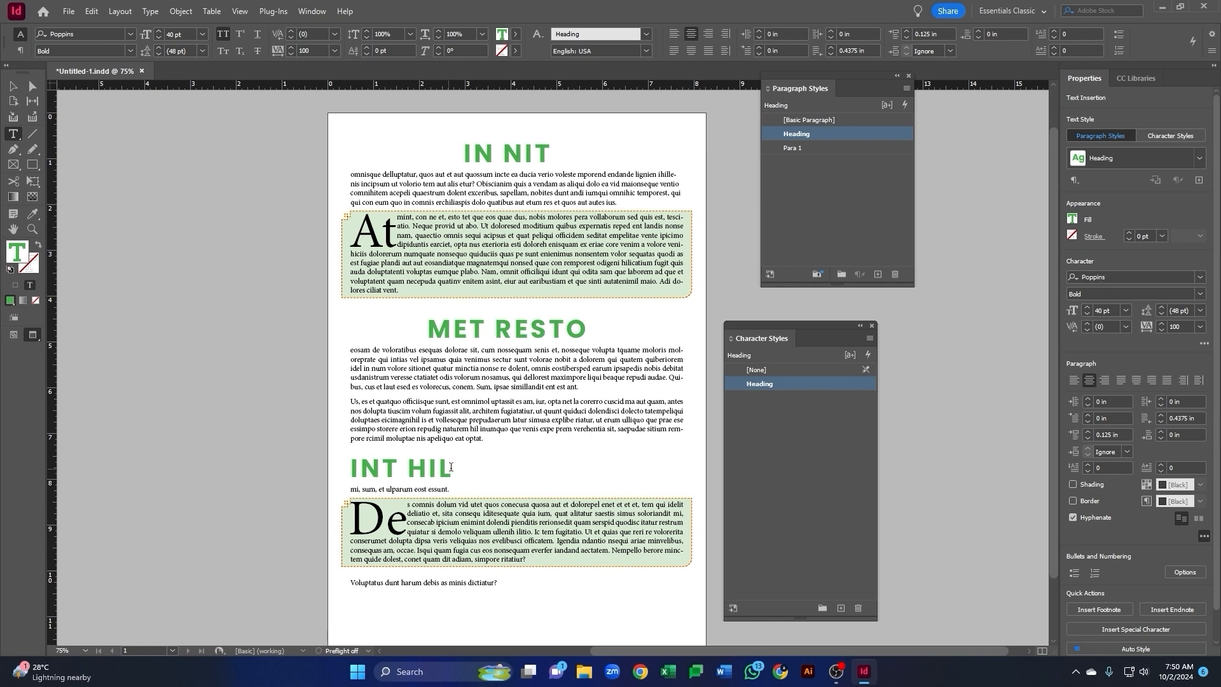
triple_click(451, 468)
left_click(781, 370)
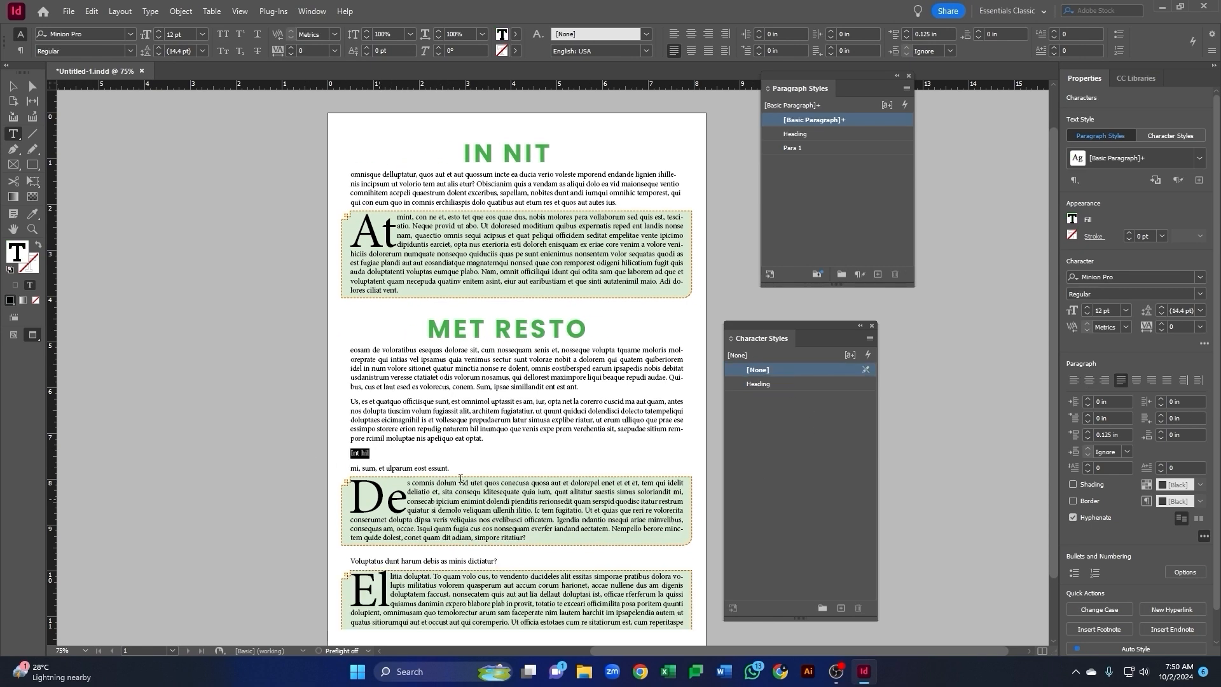
left_click_drag(762, 329, 898, 331)
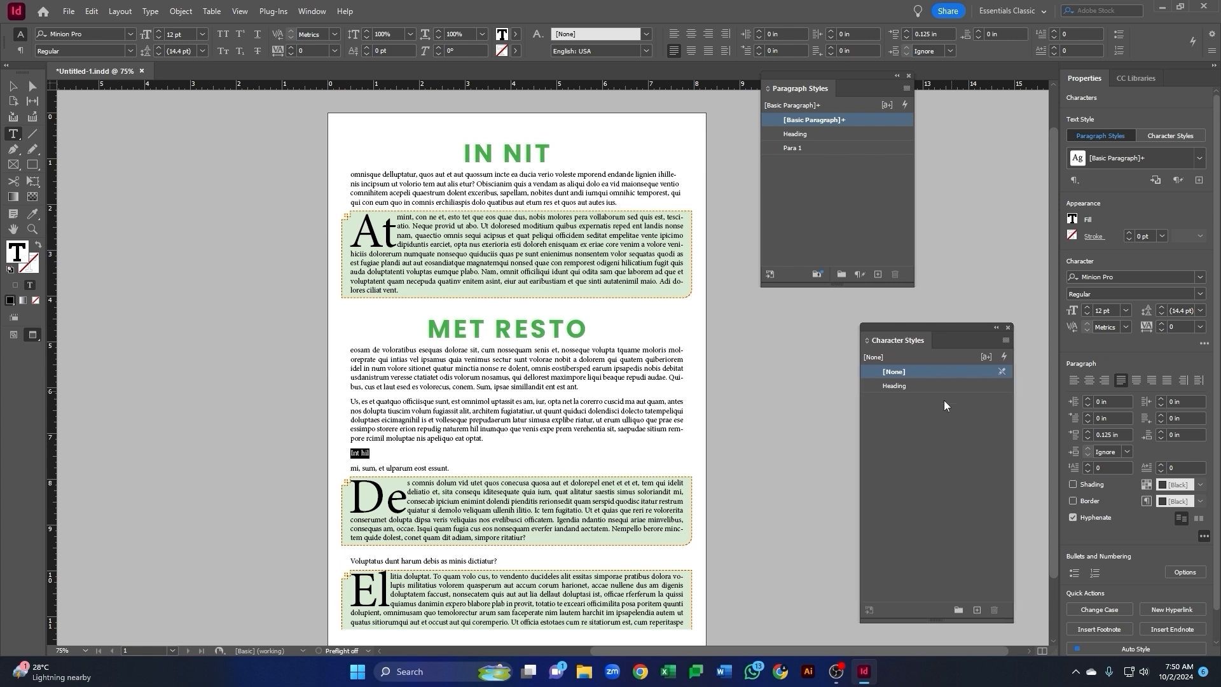
left_click(798, 135)
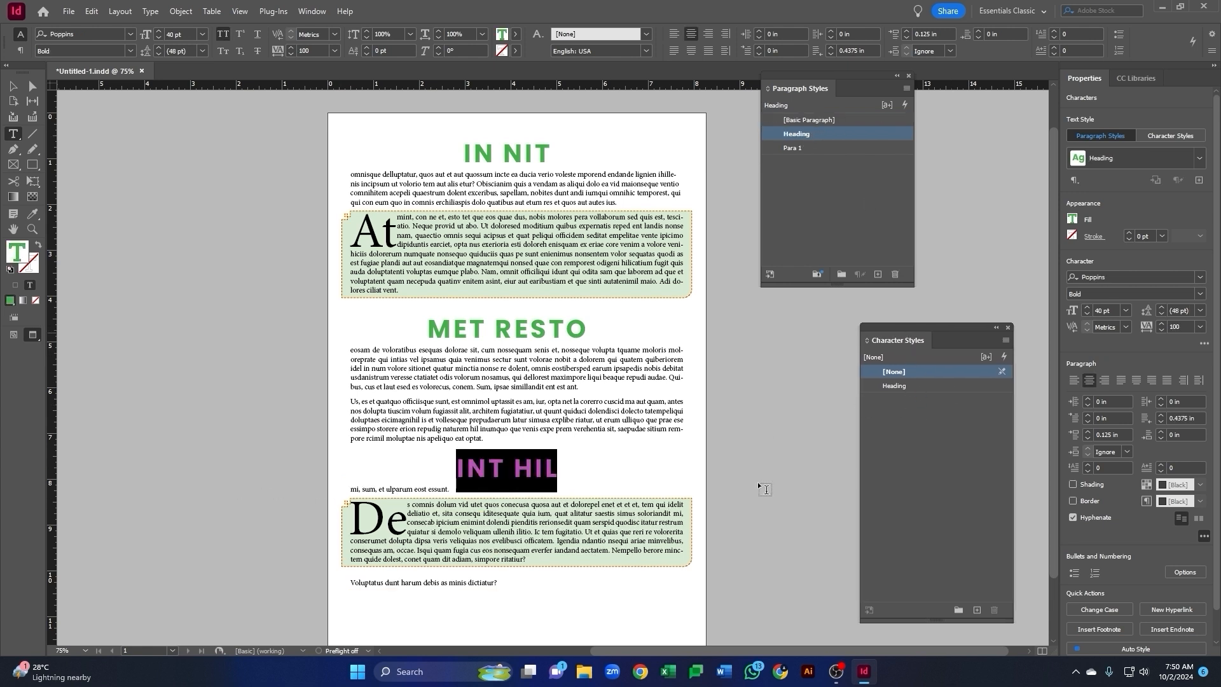
- Compare which character and paragraph styles are assigned to the "INT HIL" and "MET RESTO" headings
left_click(511, 473)
left_click_drag(467, 471, 538, 476)
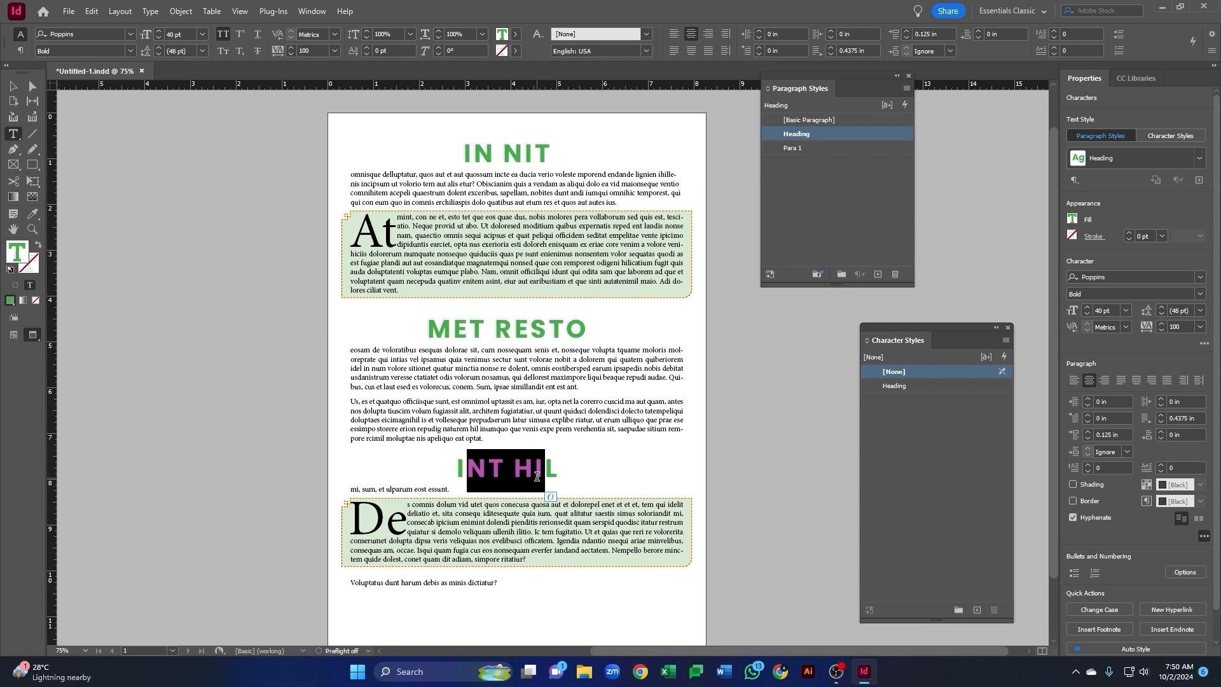
left_click_drag(467, 471, 537, 469)
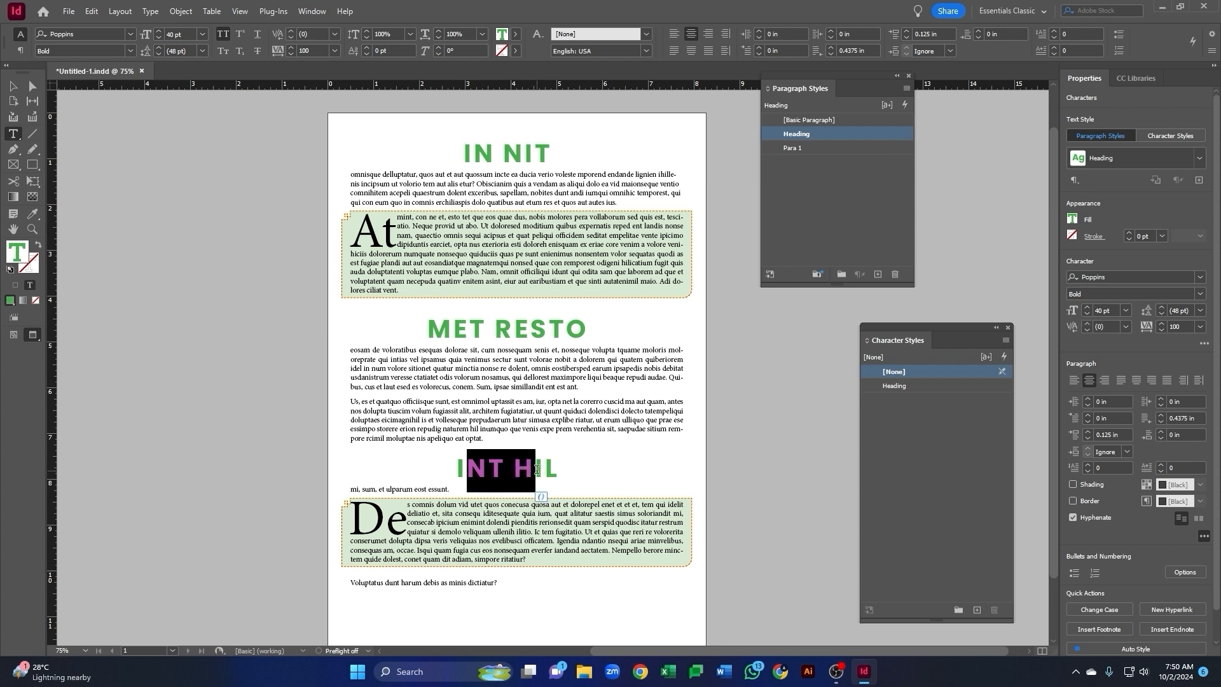
left_click_drag(451, 328, 565, 359)
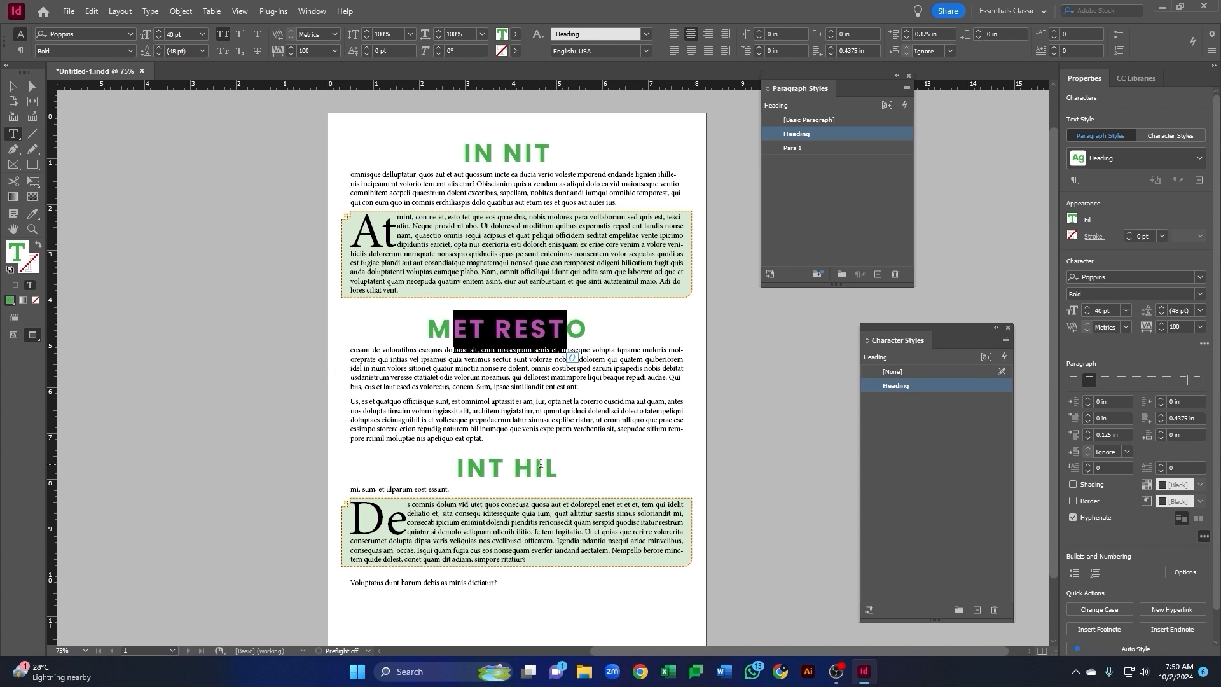
left_click_drag(545, 469, 480, 472)
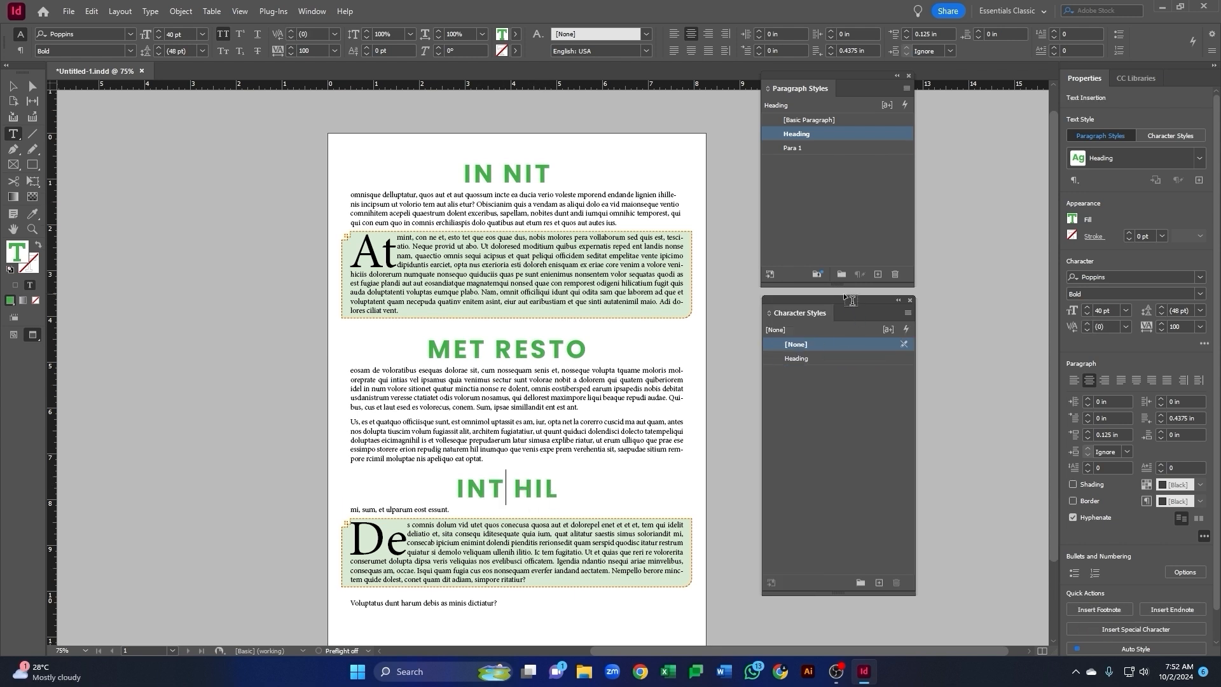
- Set the Heading character style's font family to Times New Roman and compare the text with the preview off and on
left_click(795, 360)
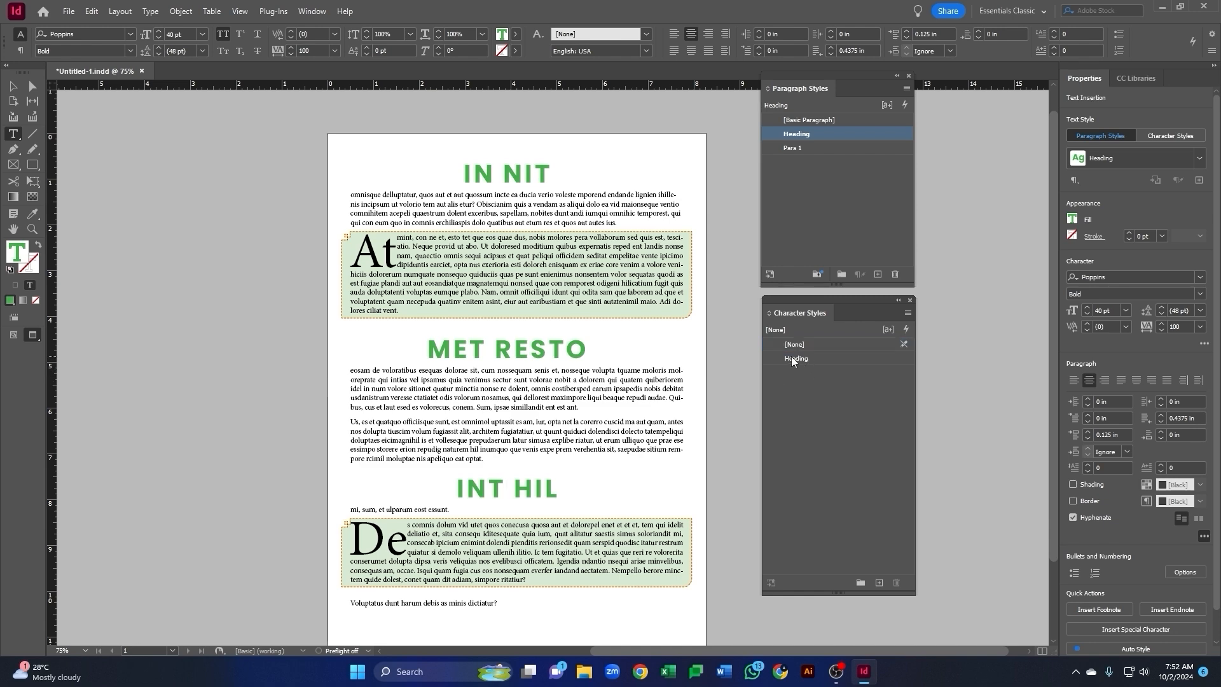
right_click(795, 359)
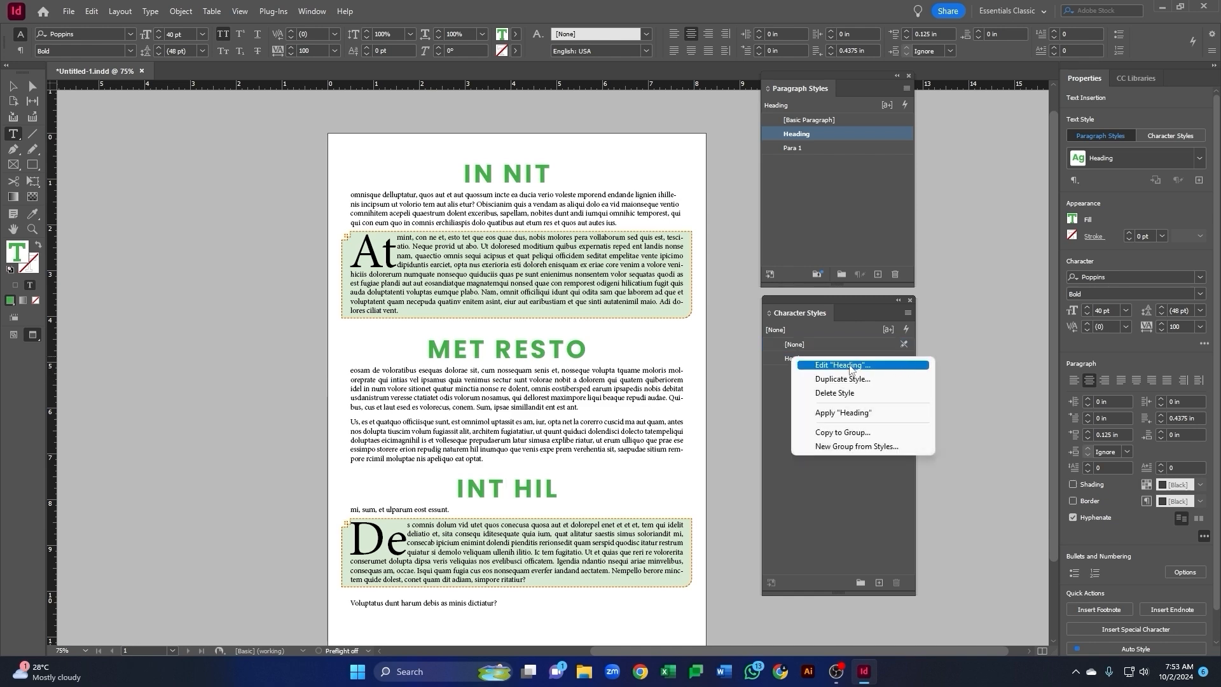
left_click(803, 365)
left_click(800, 173)
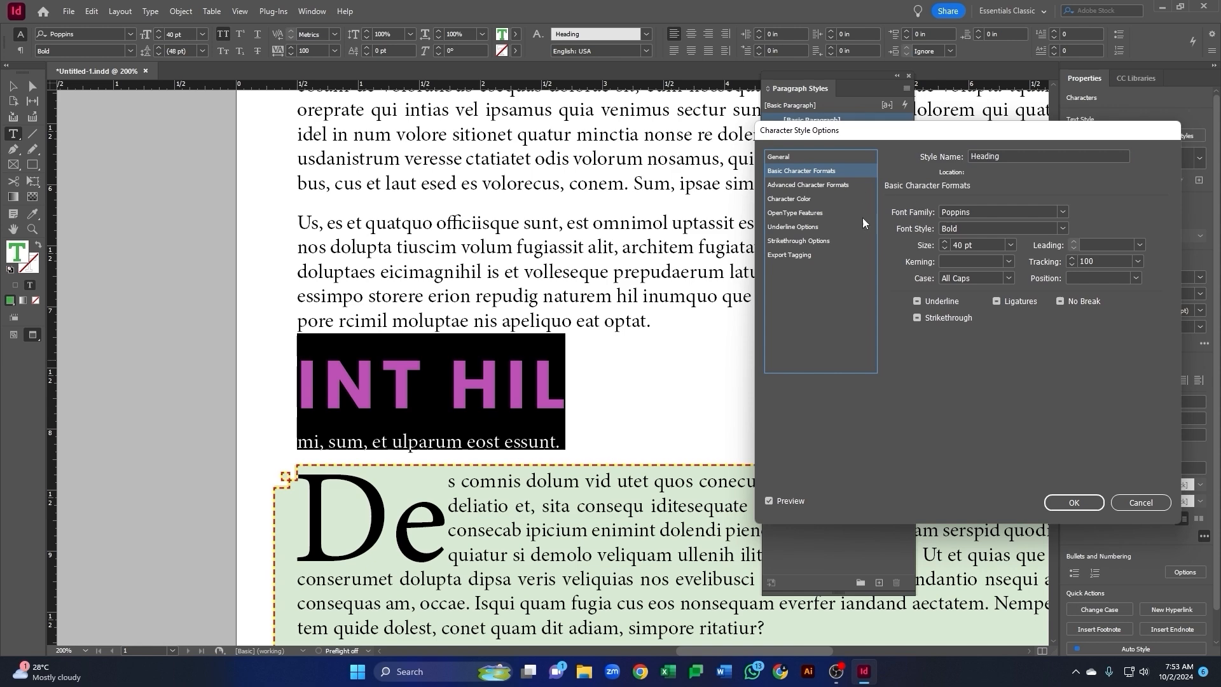
left_click(1063, 212)
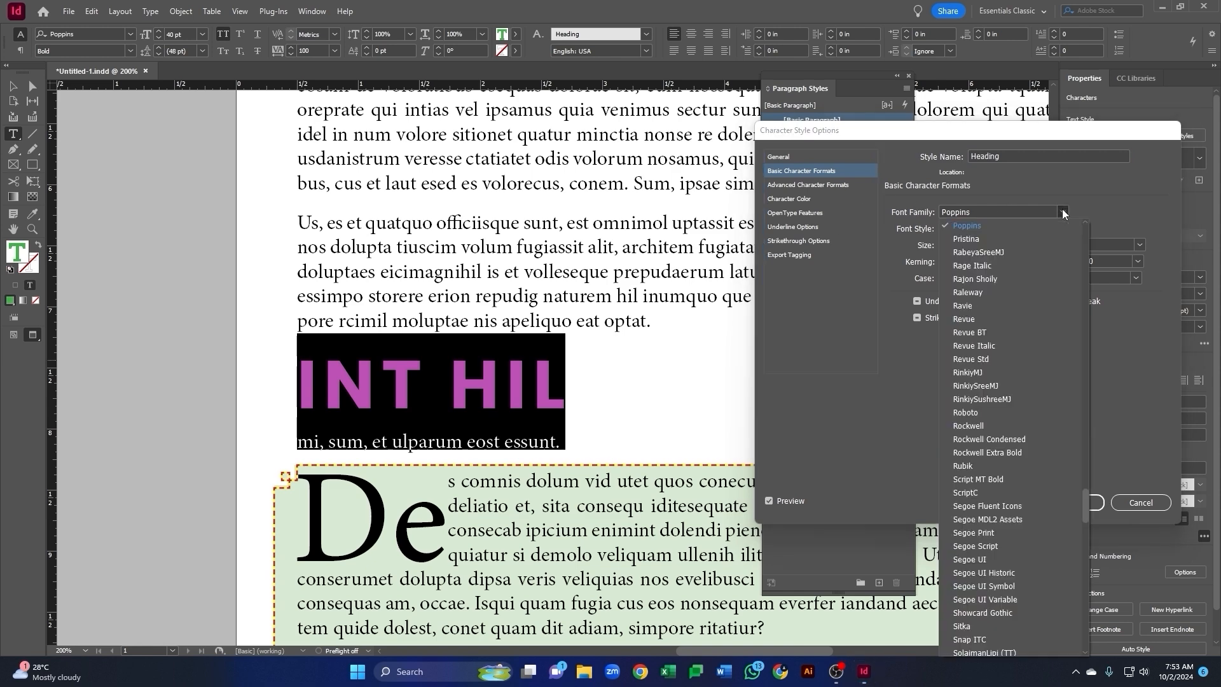
left_click_drag(1083, 508, 1093, 244)
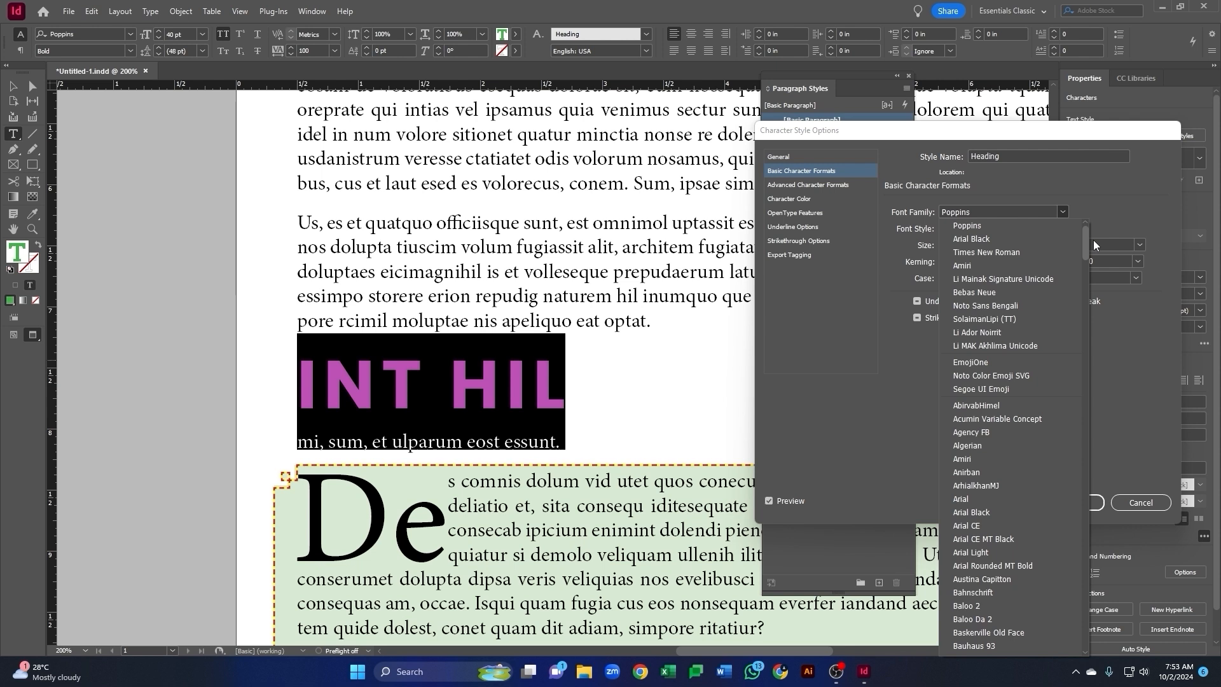
left_click(987, 253)
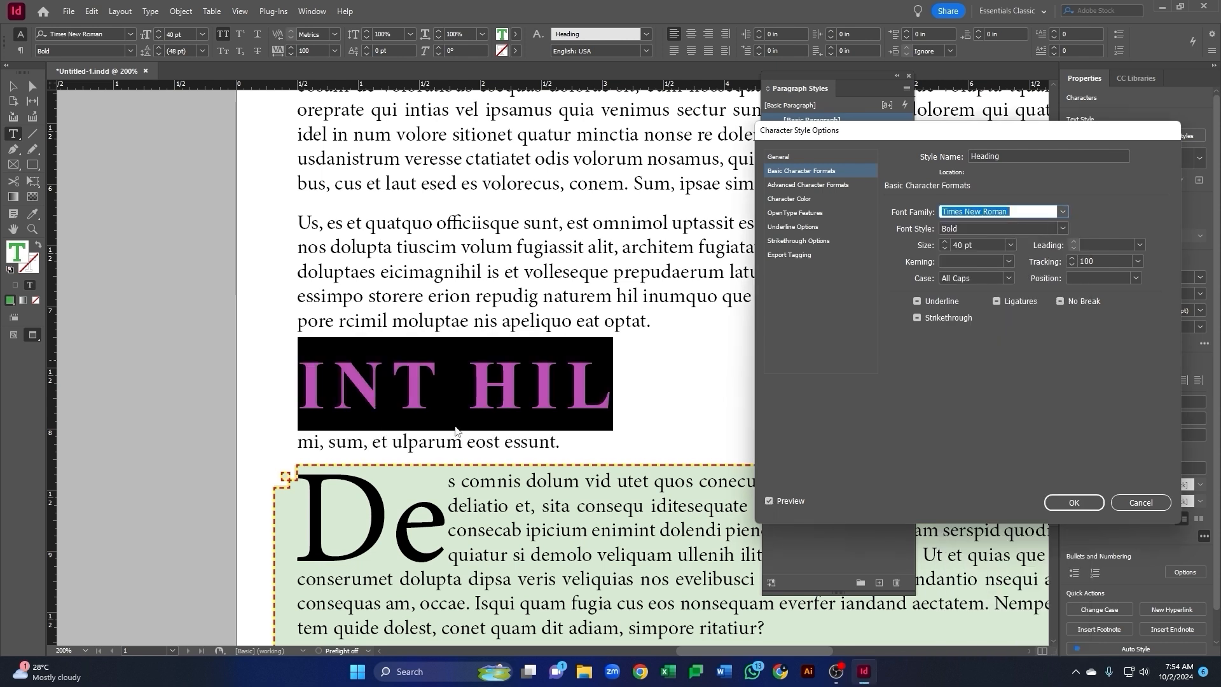
left_click(769, 501)
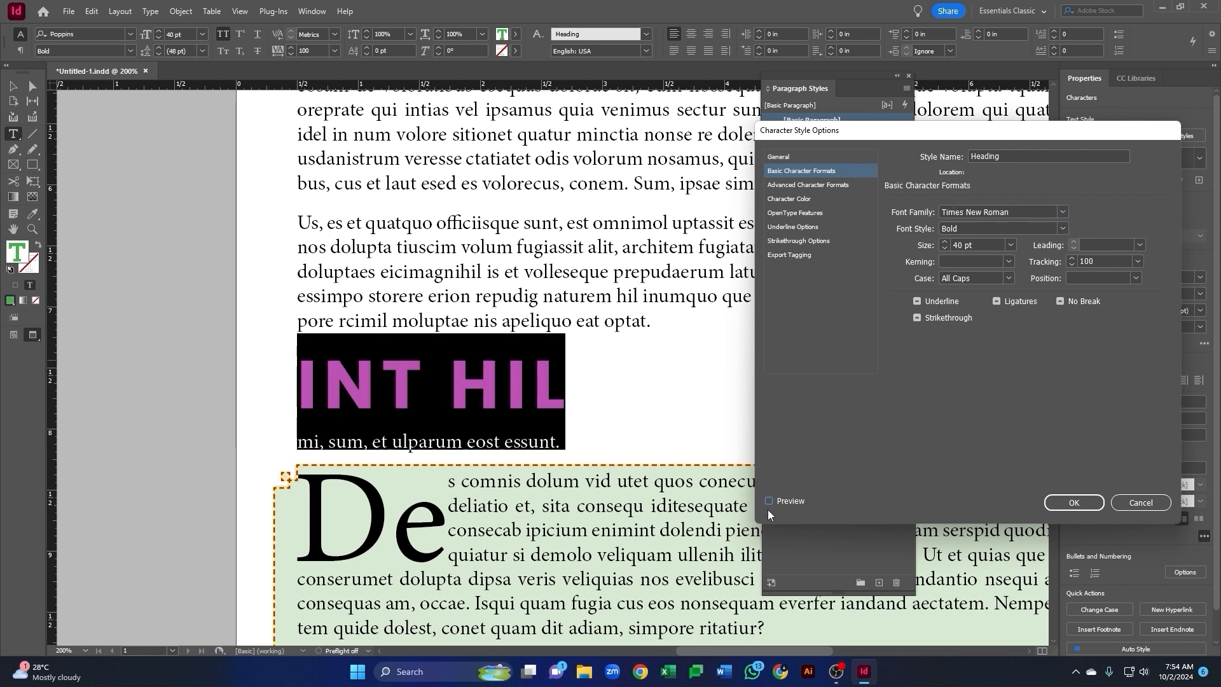
left_click(769, 501)
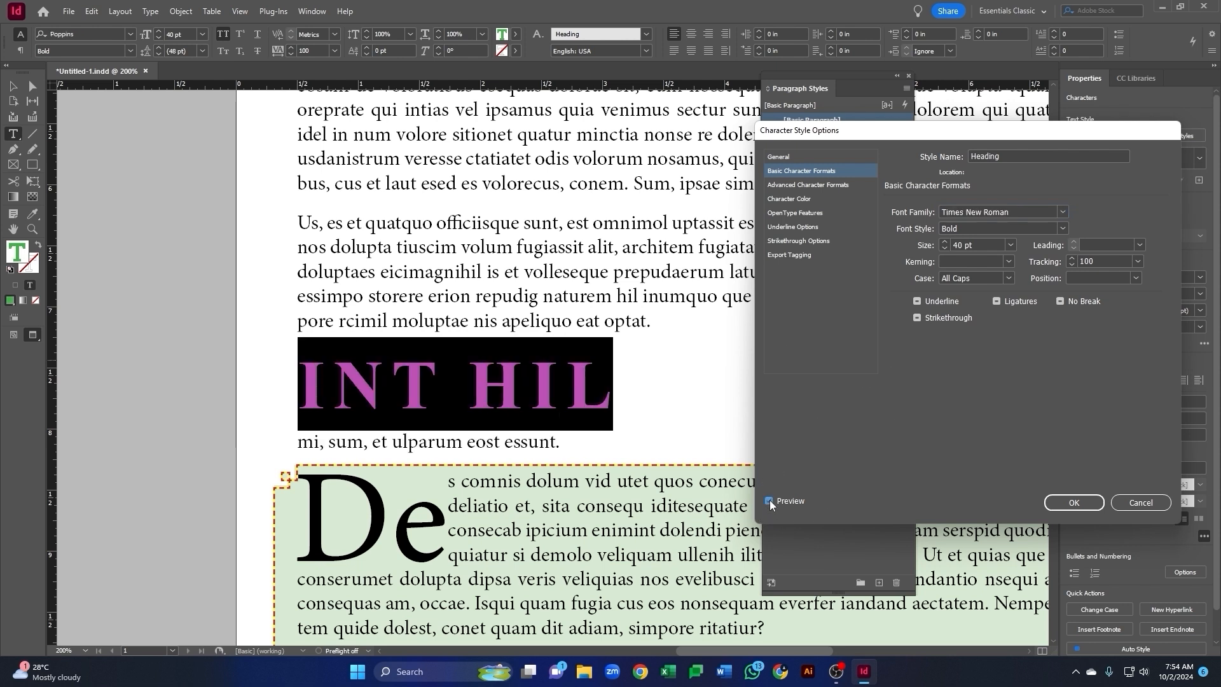
- Set the font size in the Heading character style to 36 pt
left_click(1064, 228)
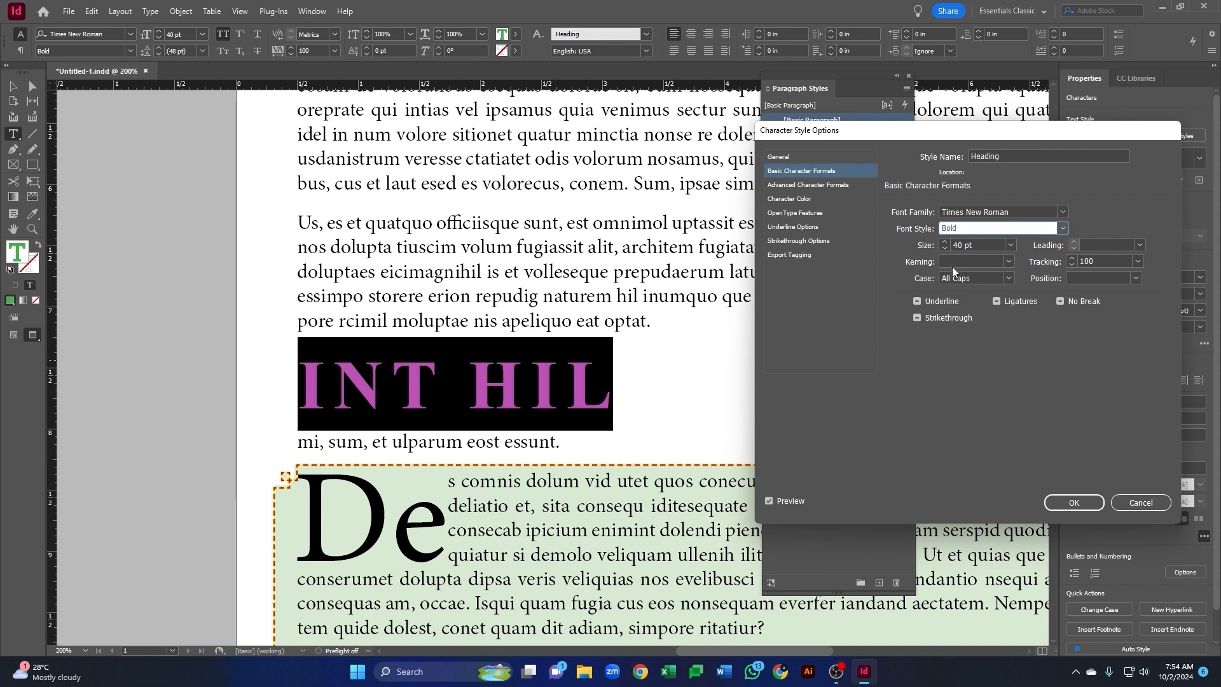
left_click(1011, 244)
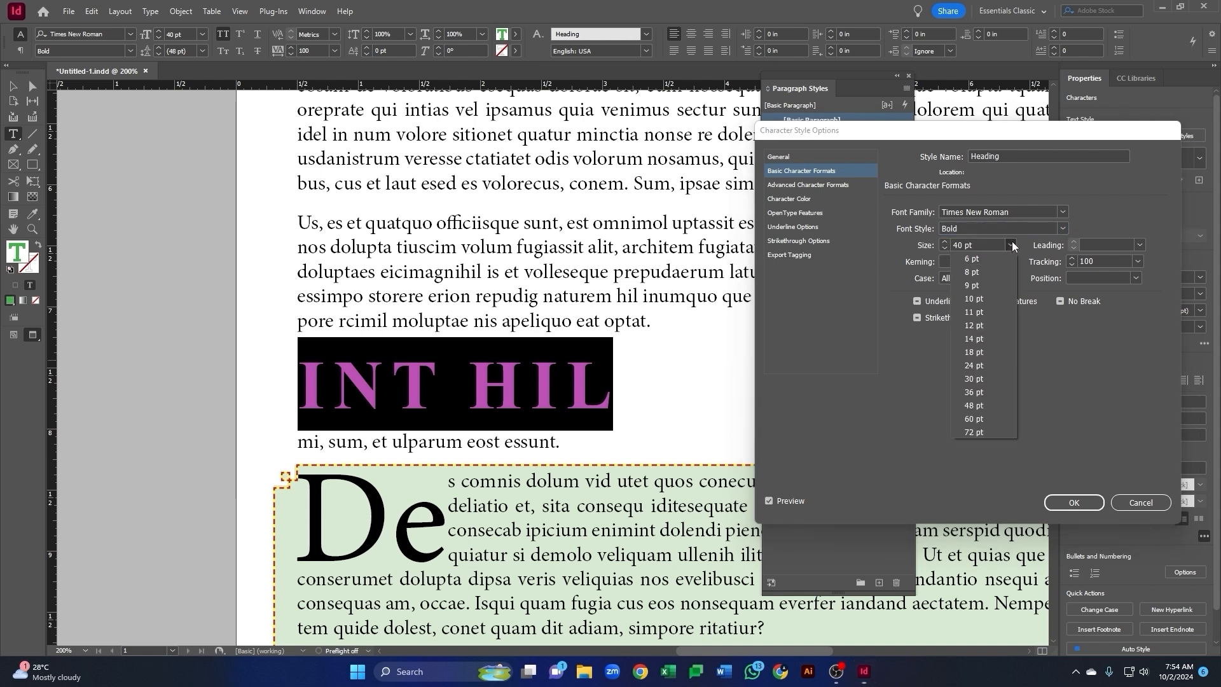
left_click(990, 390)
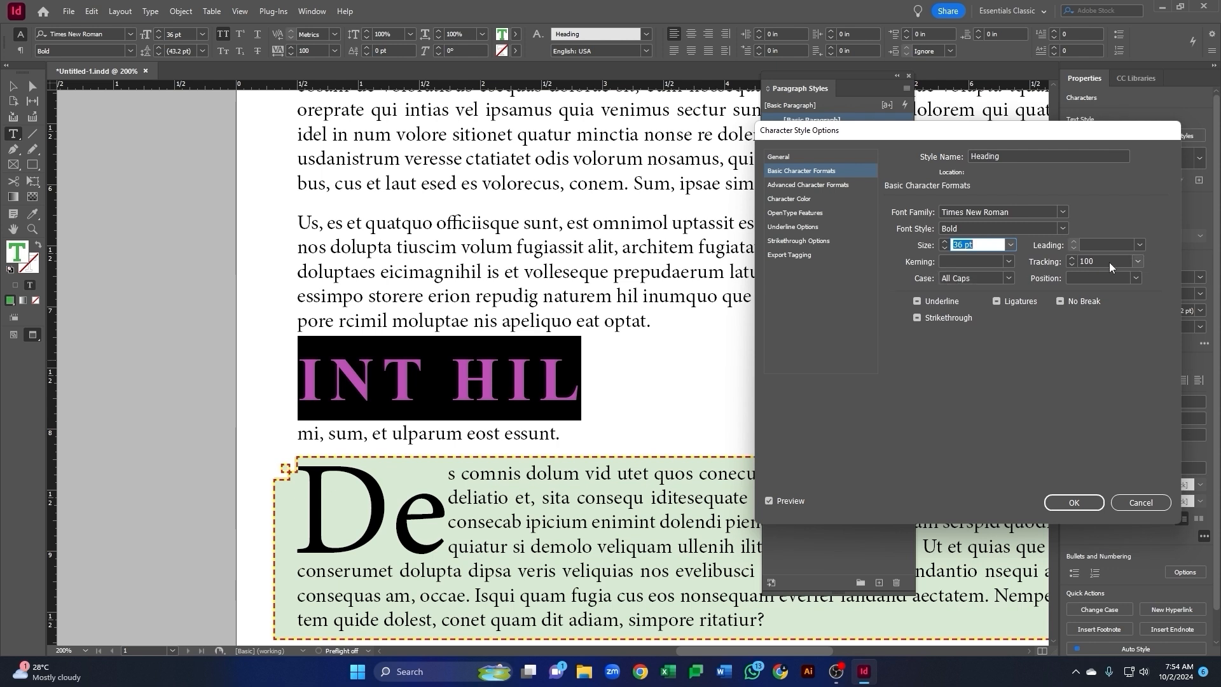
- Try Normal case and underlining in the Heading character style, returning it to All Caps without an underline
left_click(967, 278)
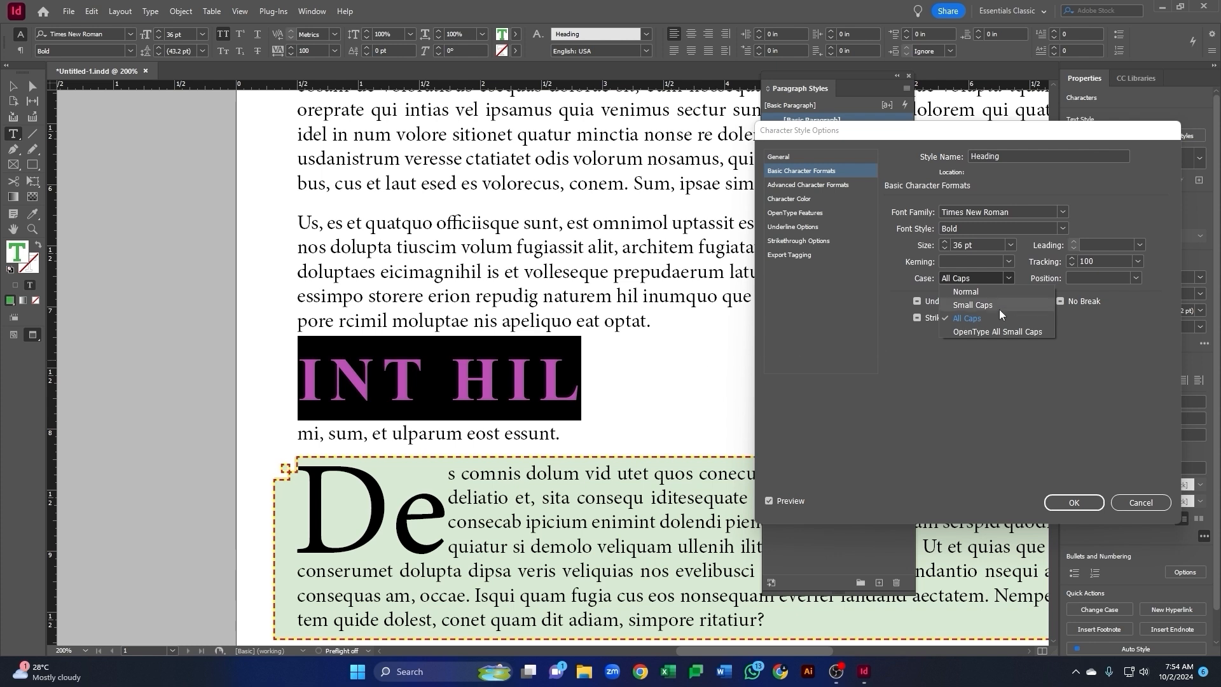
left_click(989, 292)
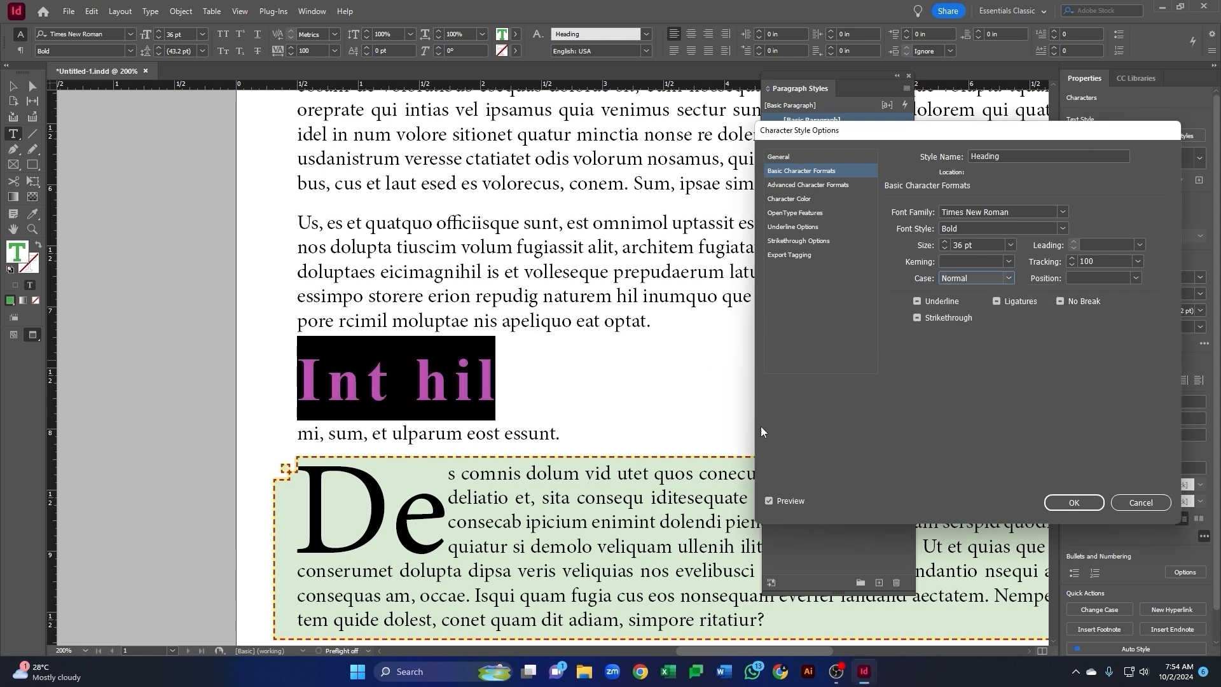
left_click(1009, 279)
left_click(982, 318)
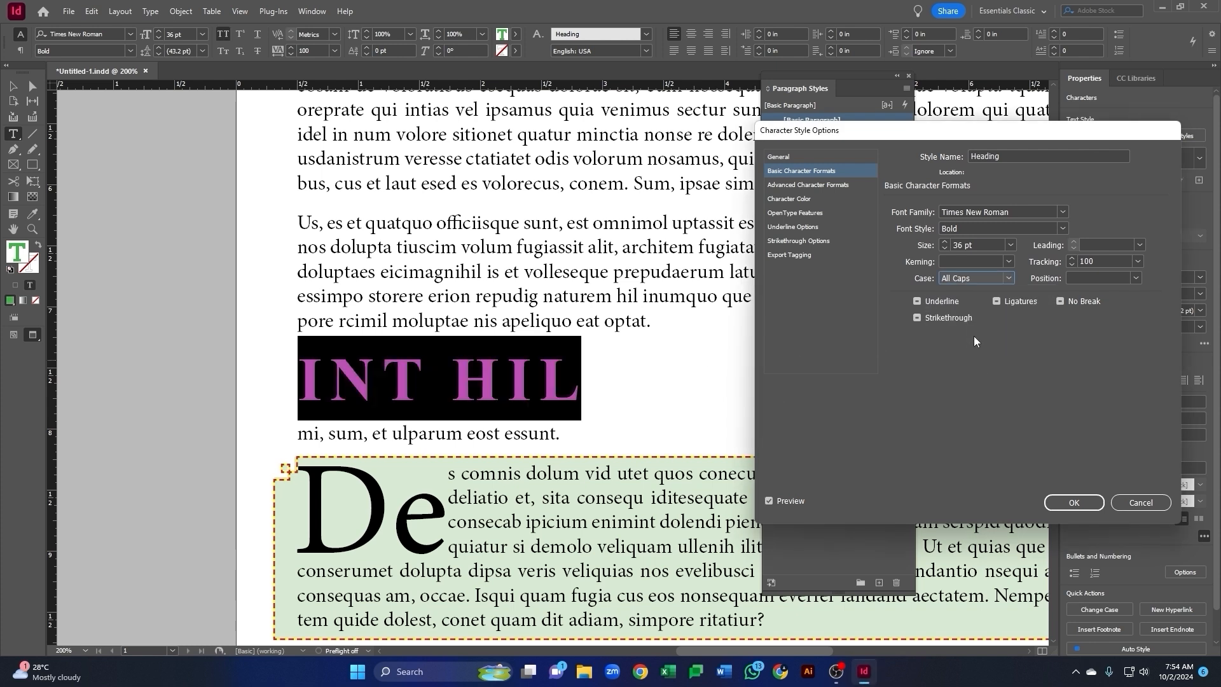
left_click(917, 302)
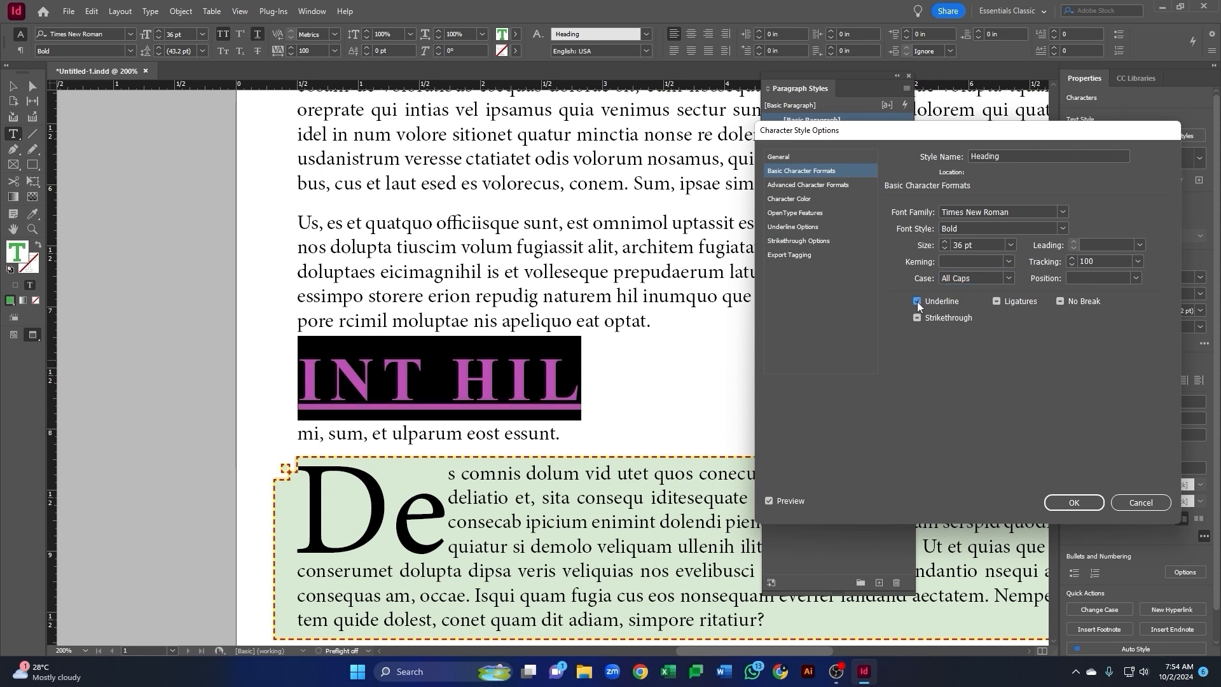
left_click(917, 302)
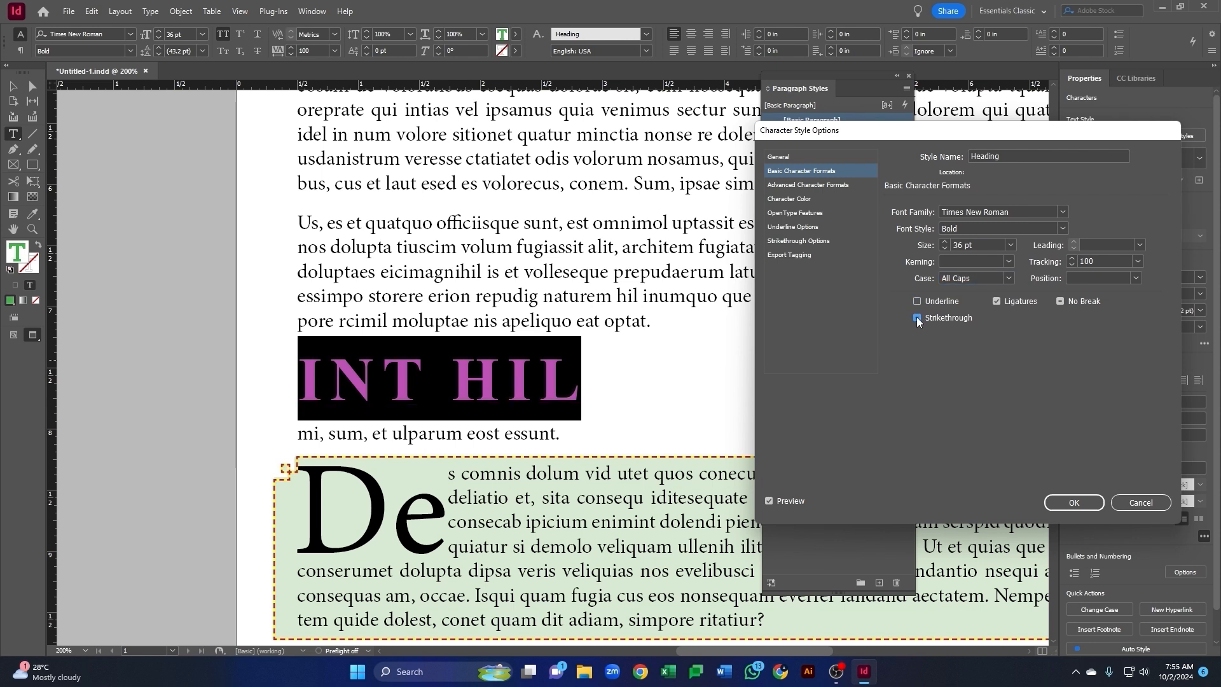
left_click(917, 318)
- Try cyan for the Heading character style's colour, and set it to magenta C=0 M=100 Y=0 K=0
left_click(821, 185)
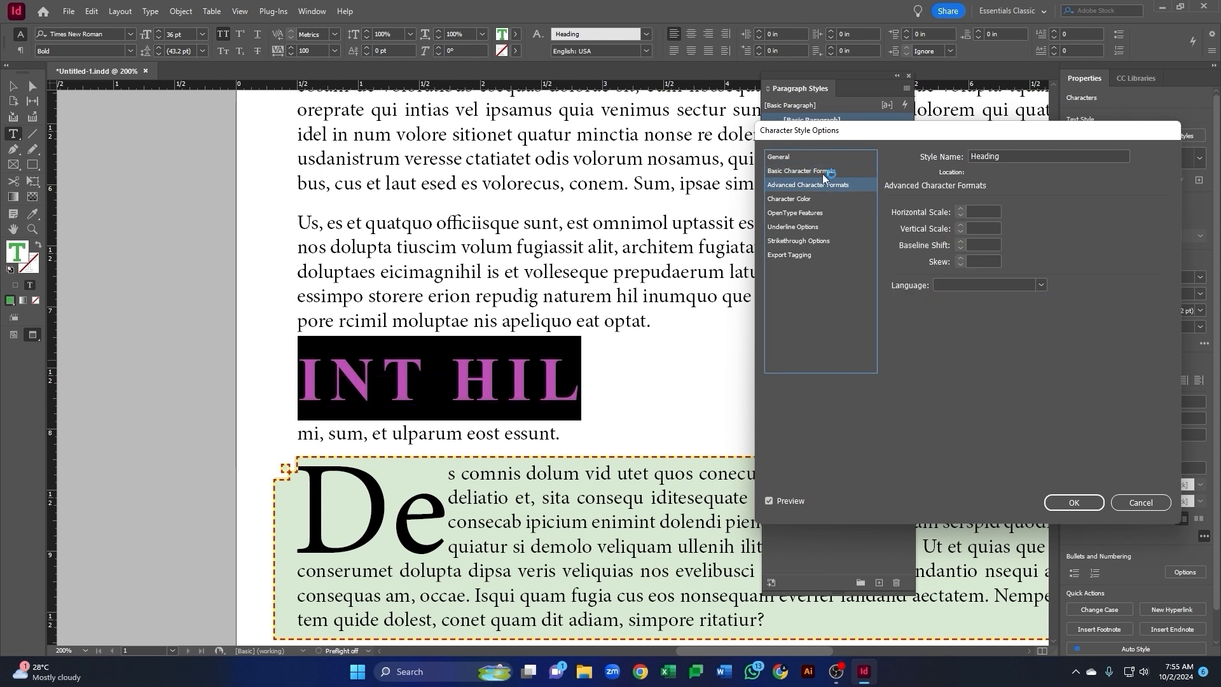
left_click(792, 199)
left_click(1016, 225)
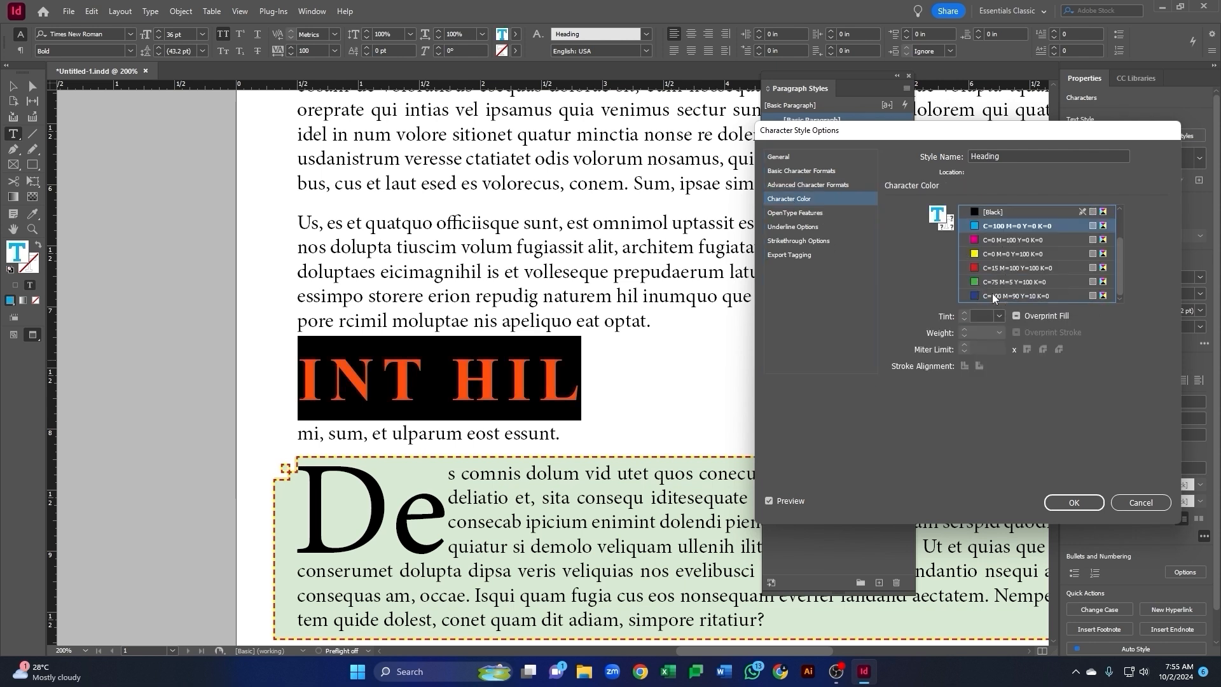
left_click(1011, 240)
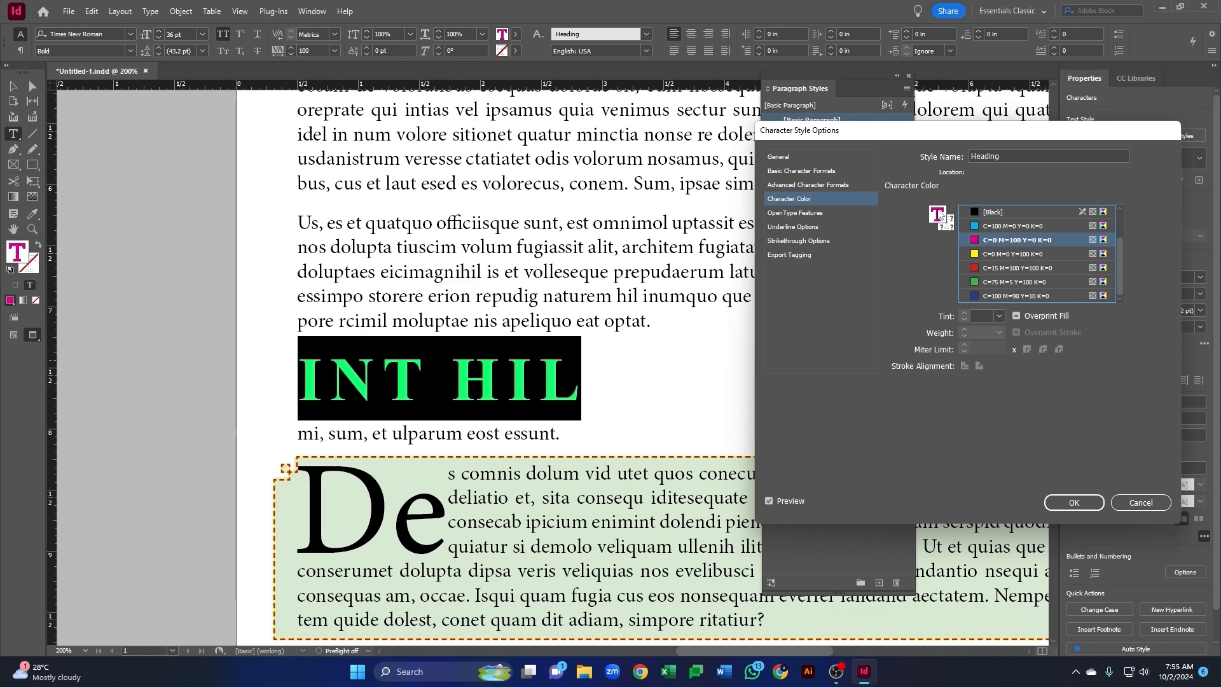
double_click(940, 215)
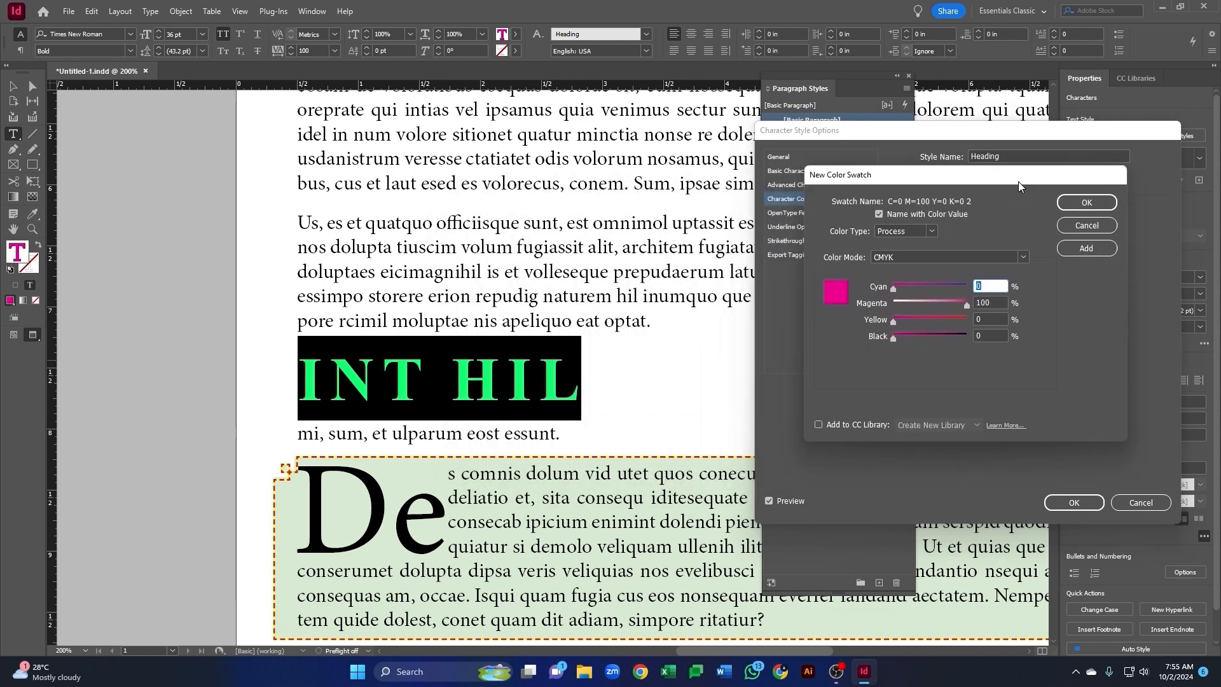
key("Return")
- Turn on underlining in the Heading character style and set the underline weight to 0.5 pt
left_click(803, 214)
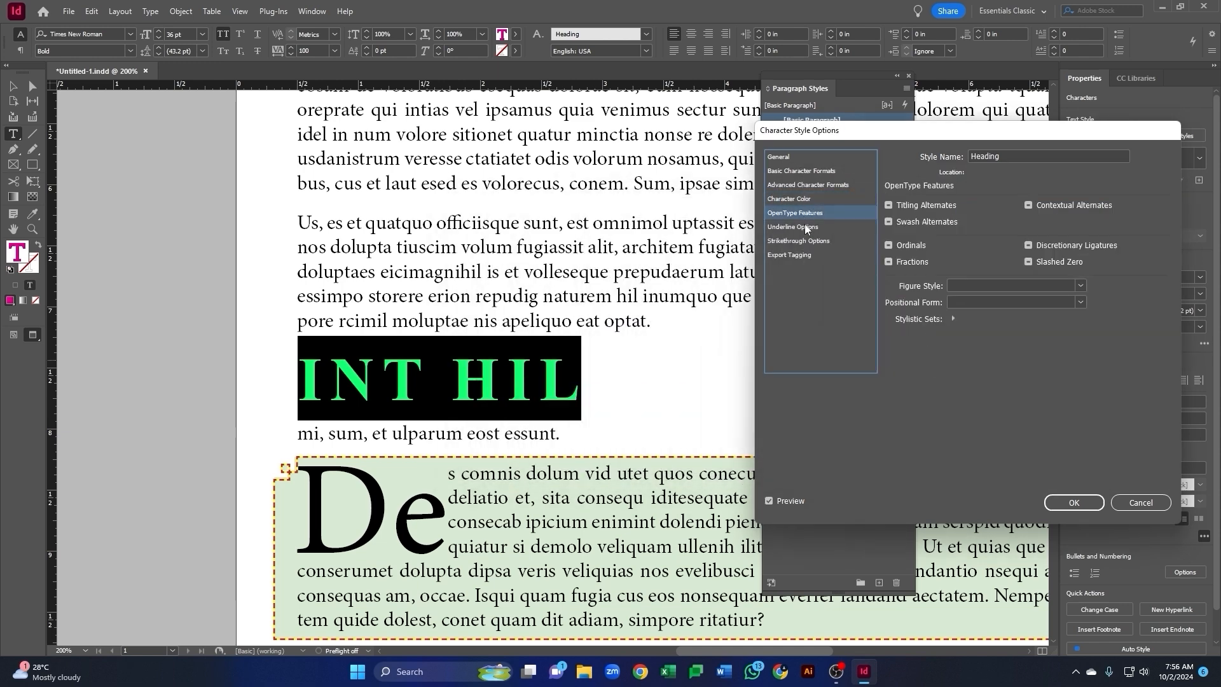
left_click(801, 227)
left_click(896, 218)
left_click(1002, 235)
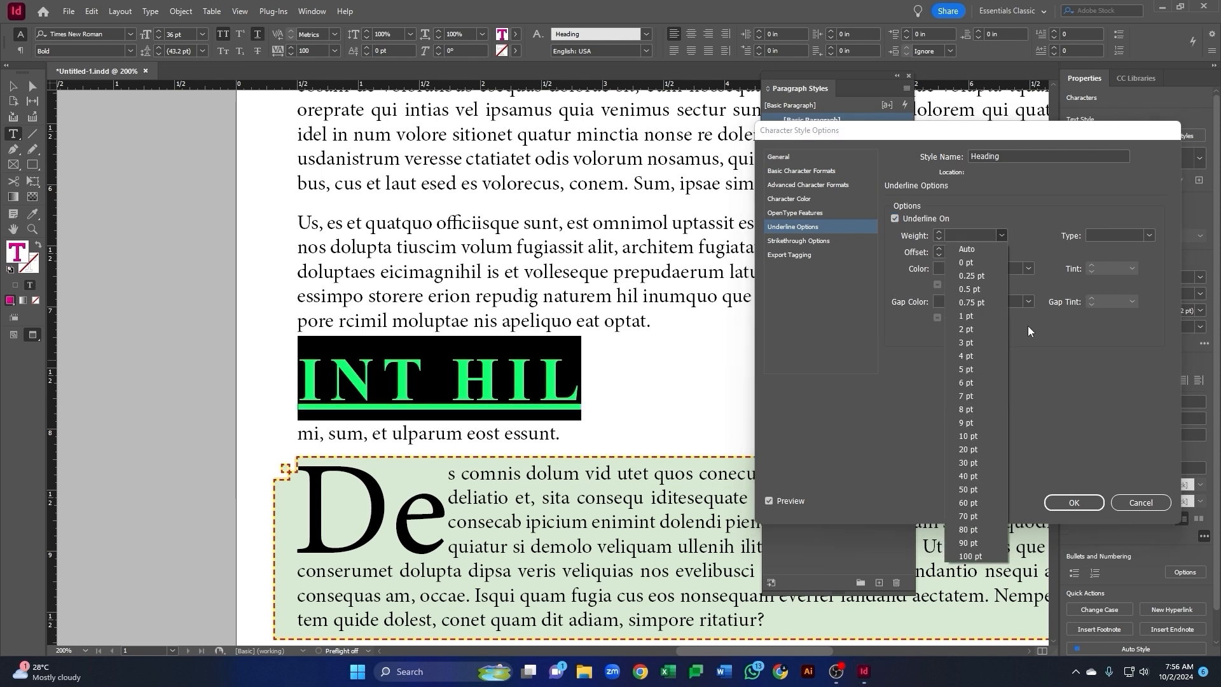
left_click(983, 278)
left_click(1002, 235)
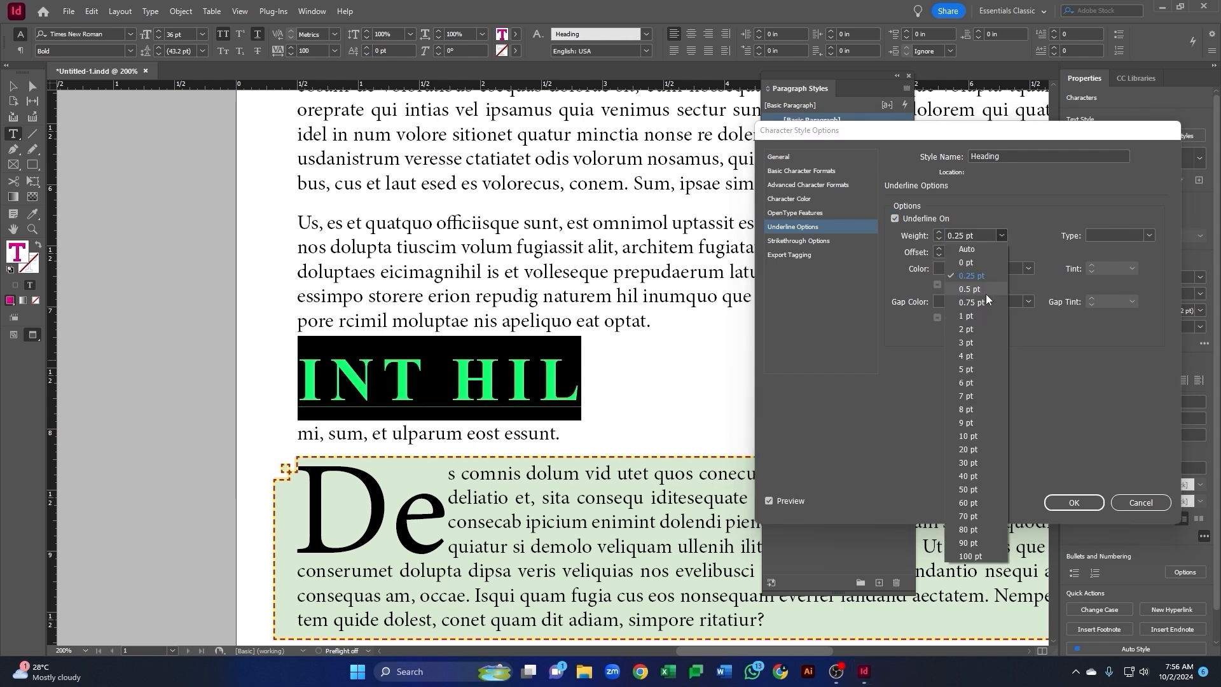
left_click(978, 290)
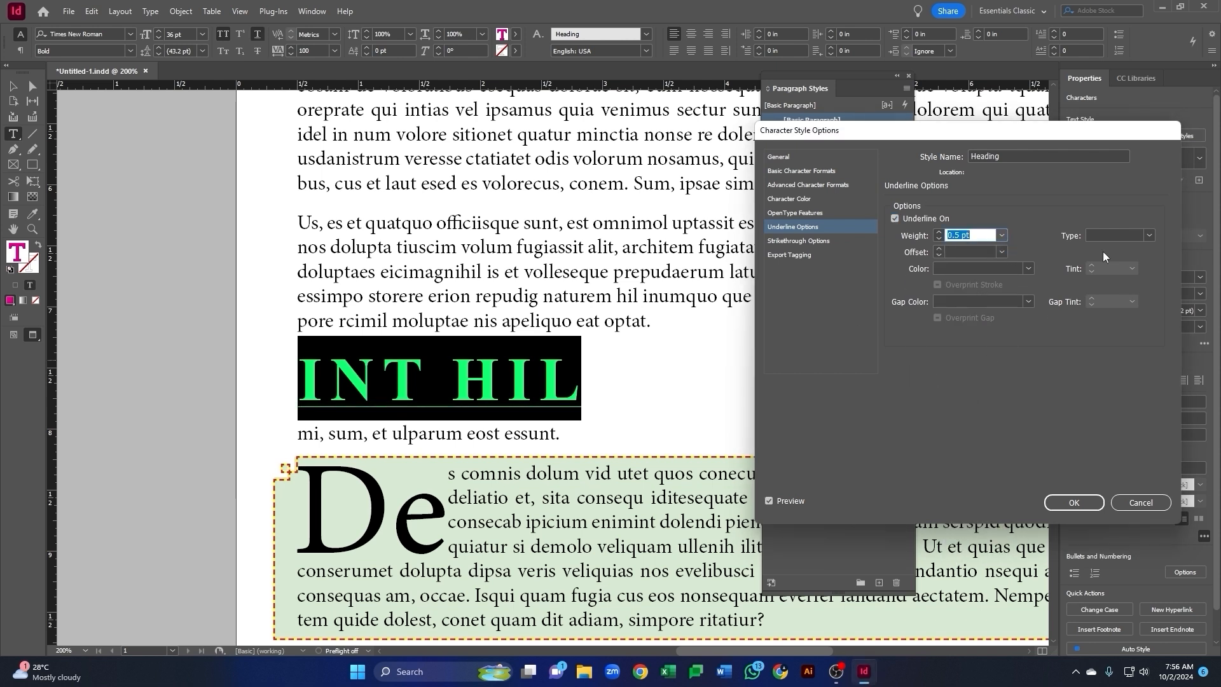
- Set the underline offset in the Heading character style to 8 pt
left_click(936, 250)
left_click(936, 250)
left_click(936, 250)
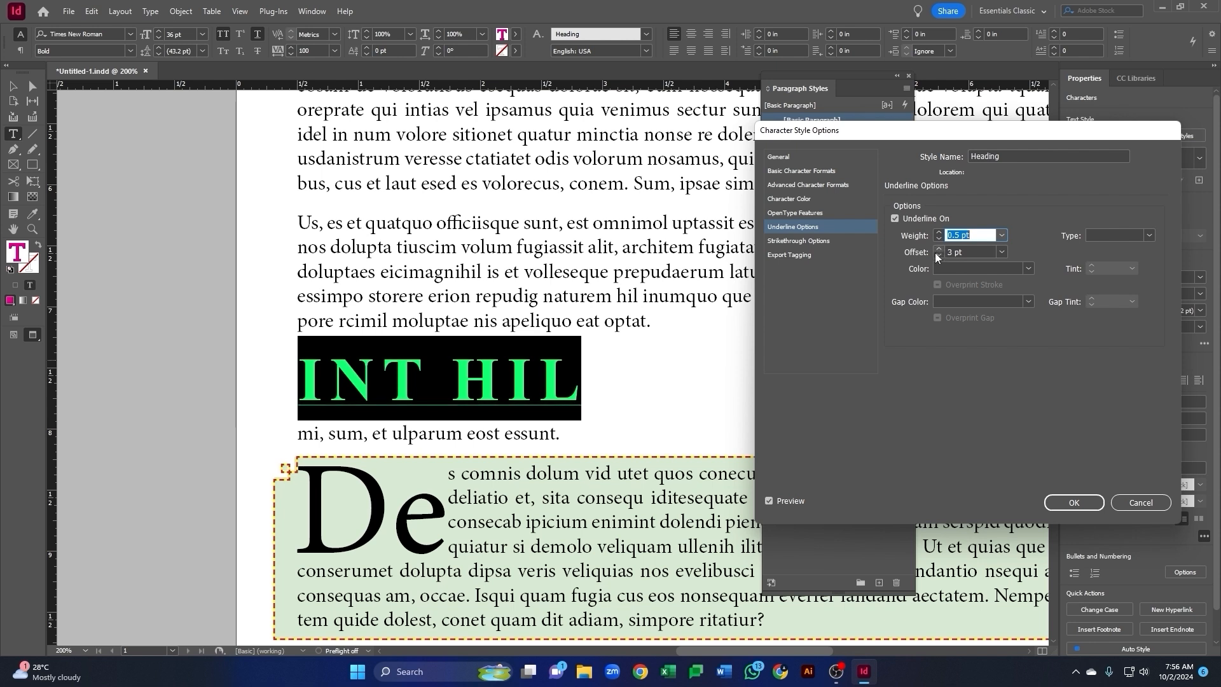
left_click(936, 255)
left_click(935, 255)
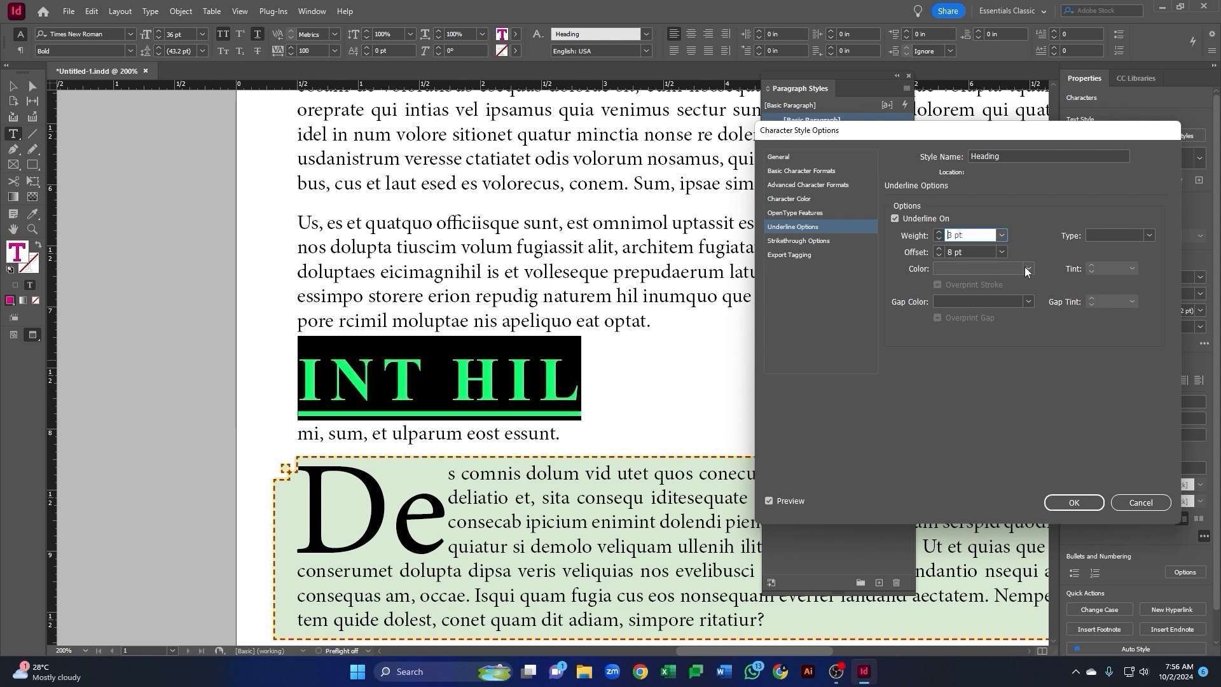
- Give the Heading style's underline a 1 pt weight, the red C=15 M=100 Y=100 K=0 colour and the Wavy type
left_click(1028, 268)
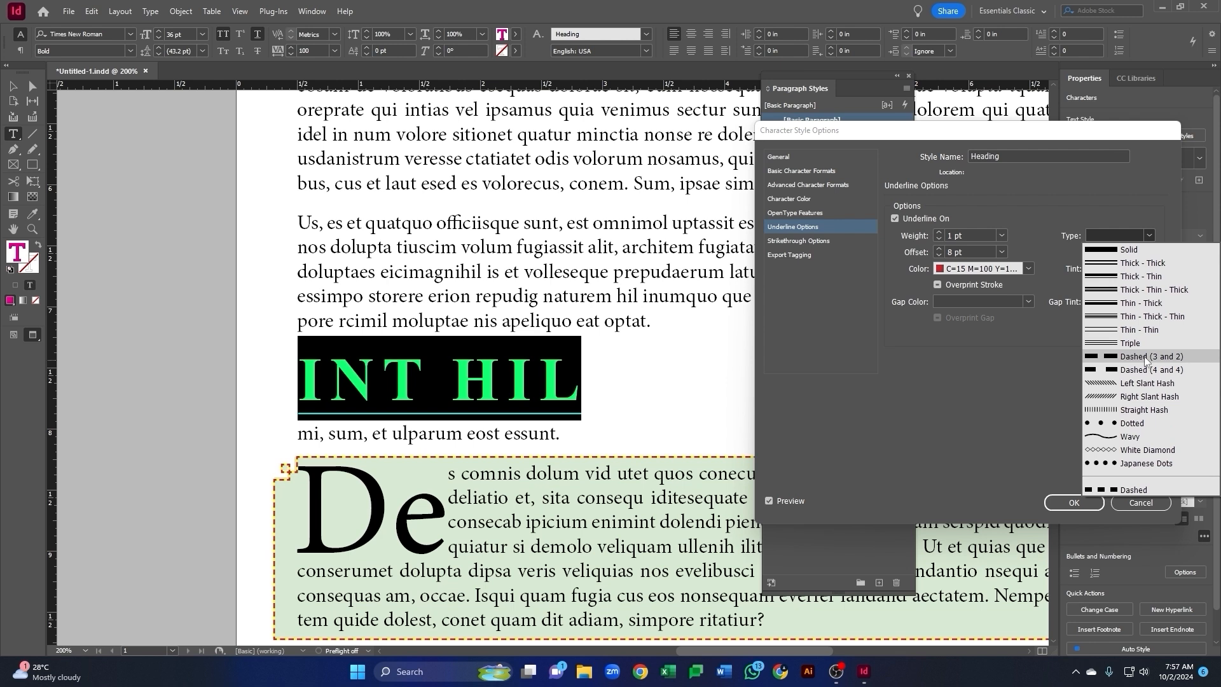
left_click(1126, 437)
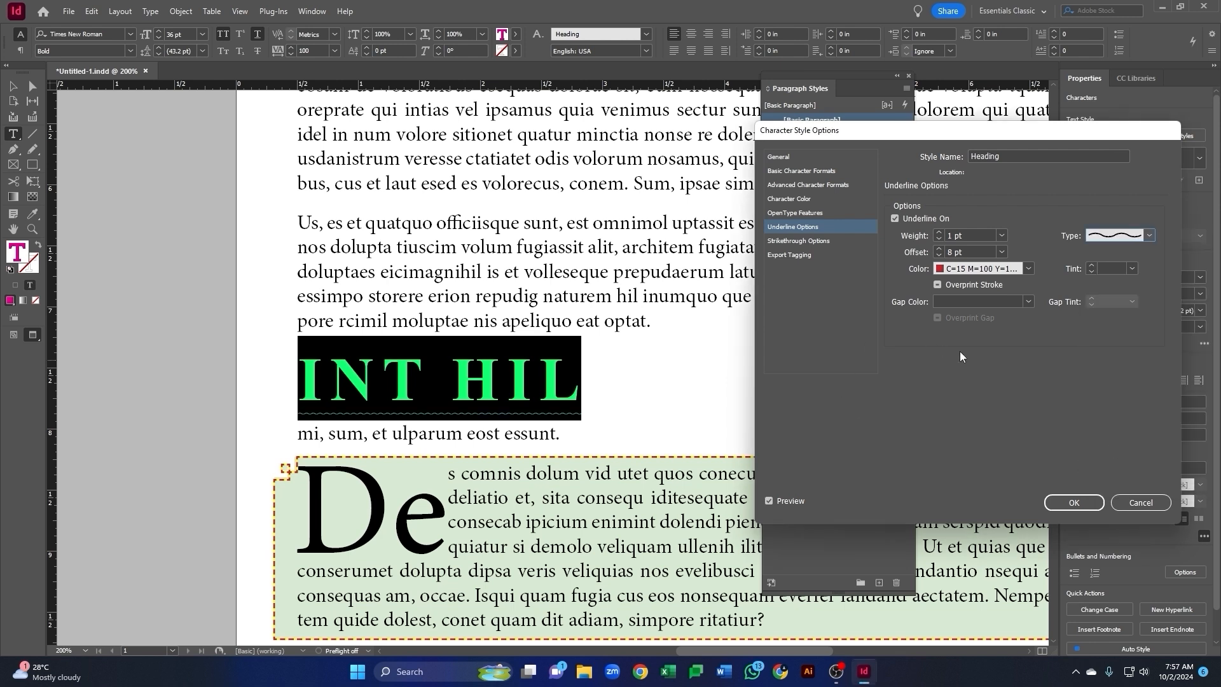
left_click(938, 284)
left_click(1133, 268)
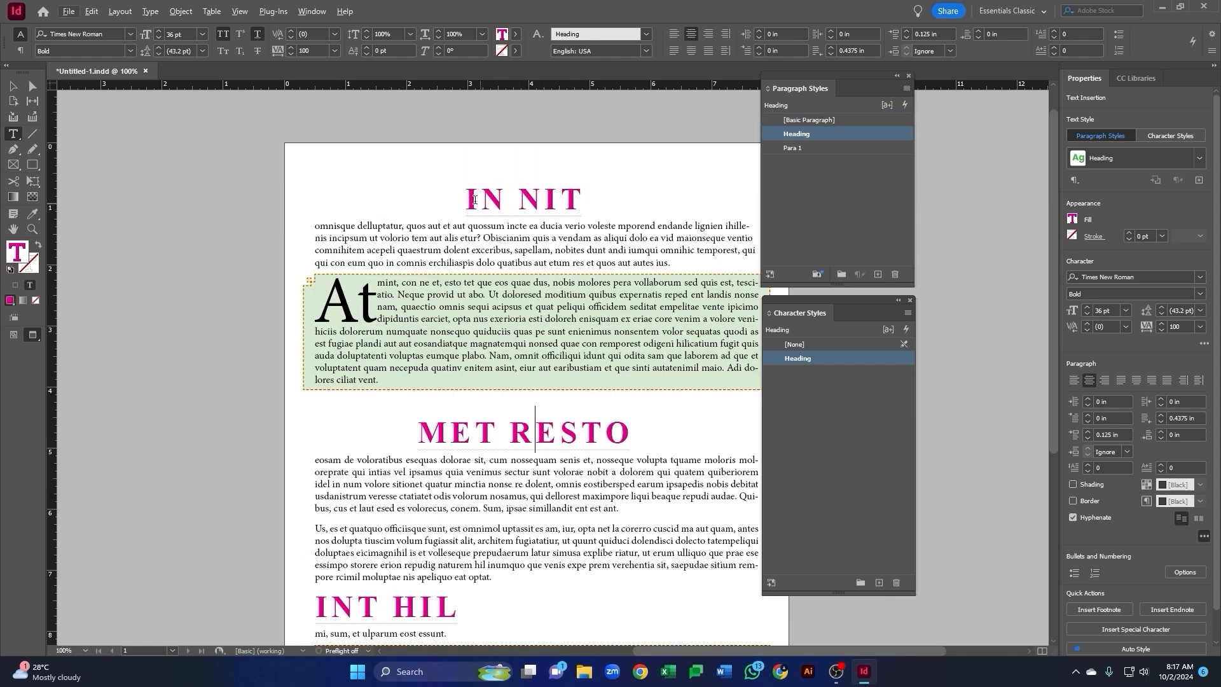
- Examine the edited Heading style on the "IN NIT", "MET RESTO" and "INT HIL" headings, and the styles assigned to the first shaded paragraph
left_click_drag(465, 199, 582, 199)
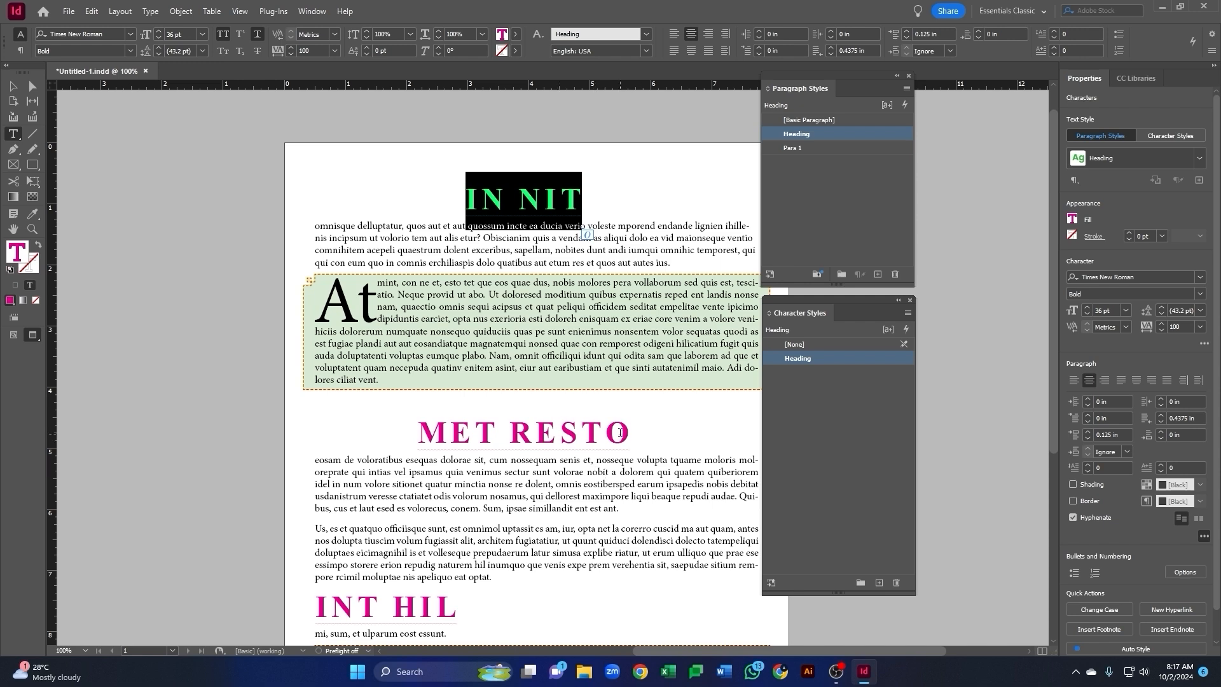
scroll(620, 433, "down", 3)
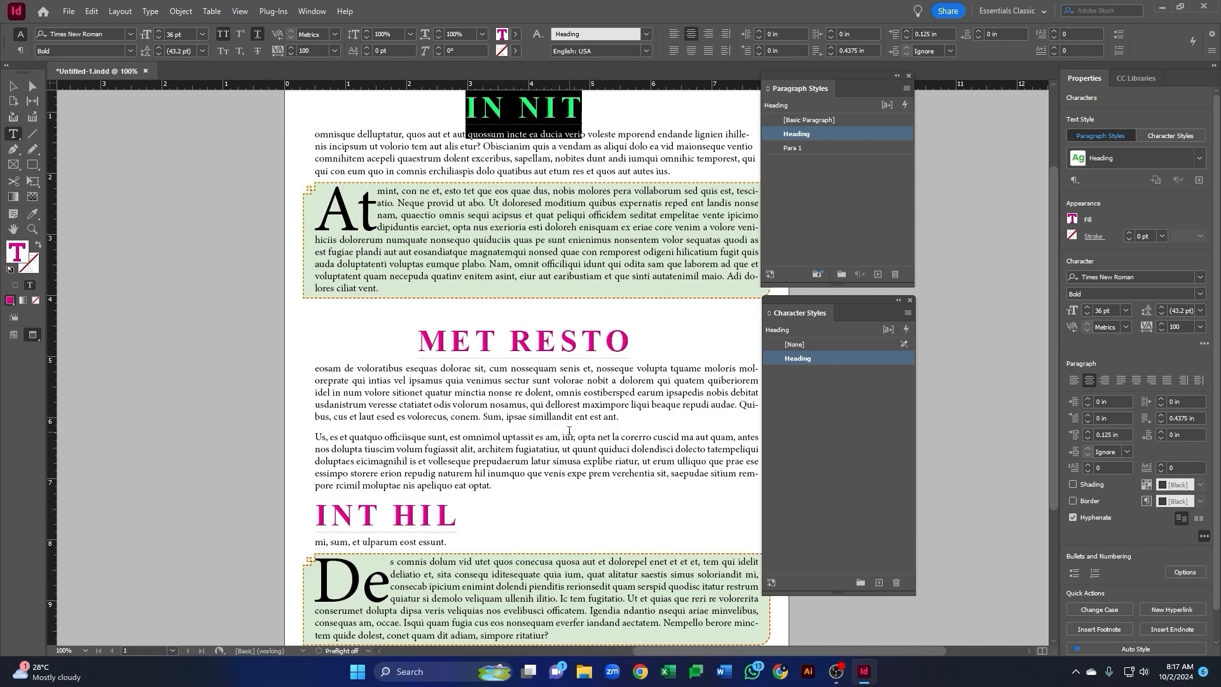
scroll(487, 441, "down", 3)
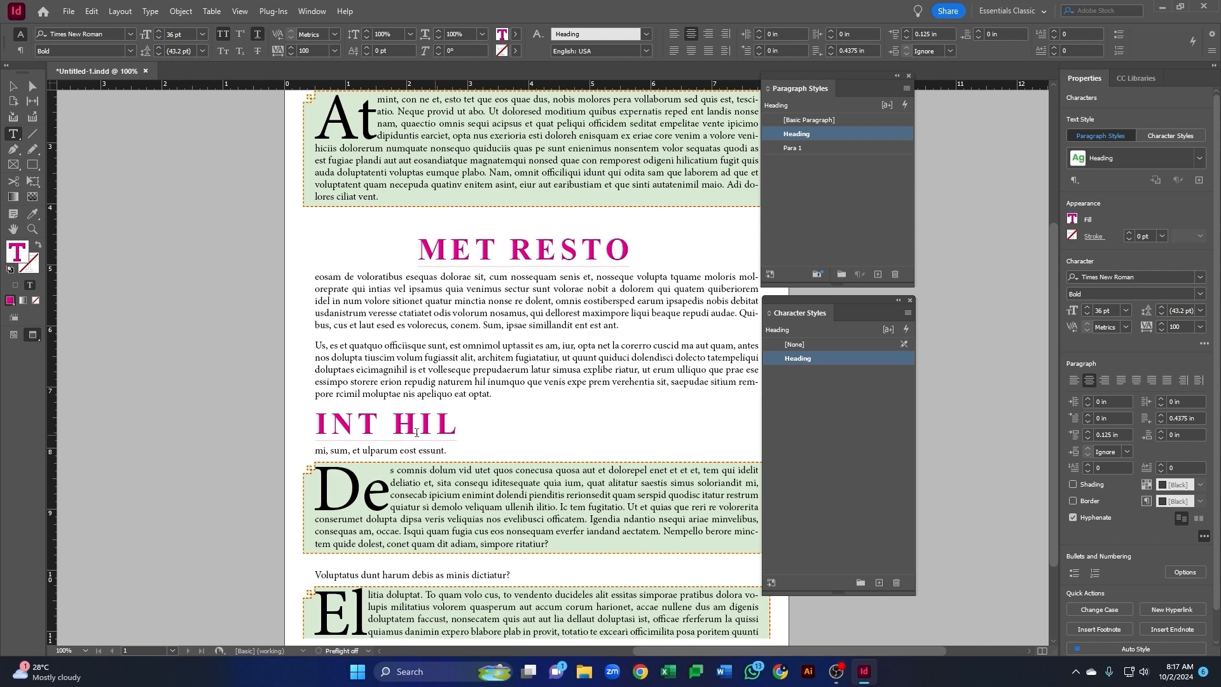
scroll(468, 430, "up", 3)
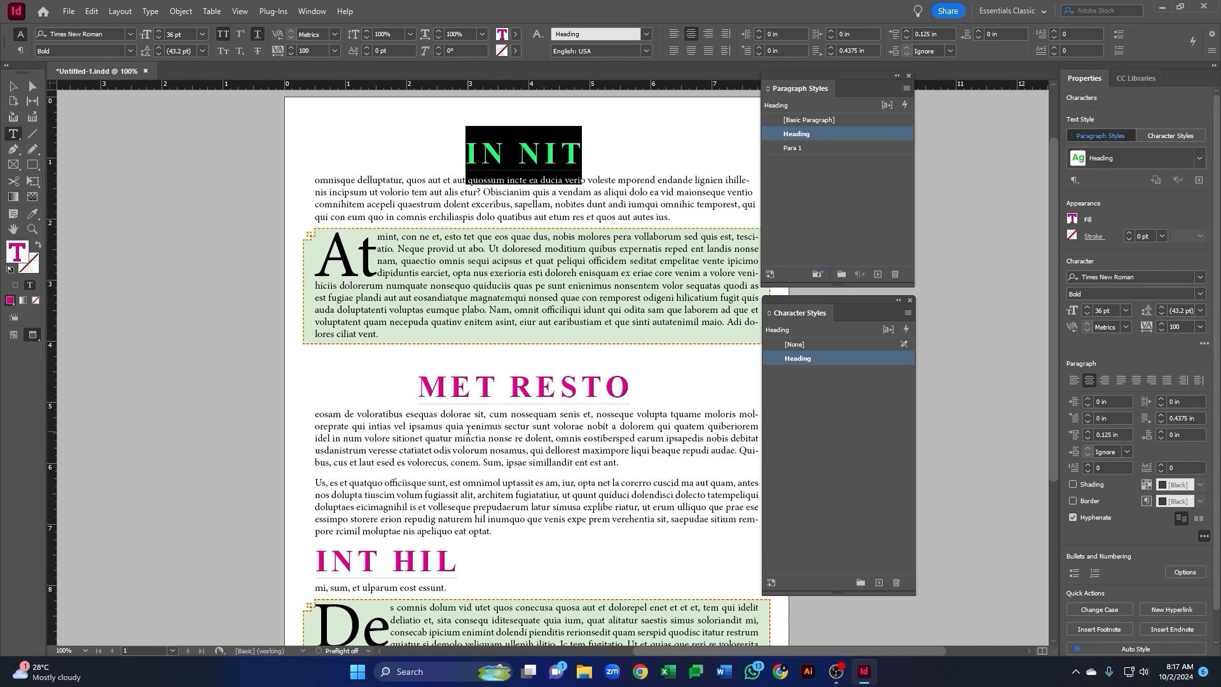
scroll(629, 393, "up", 2)
left_click(603, 264)
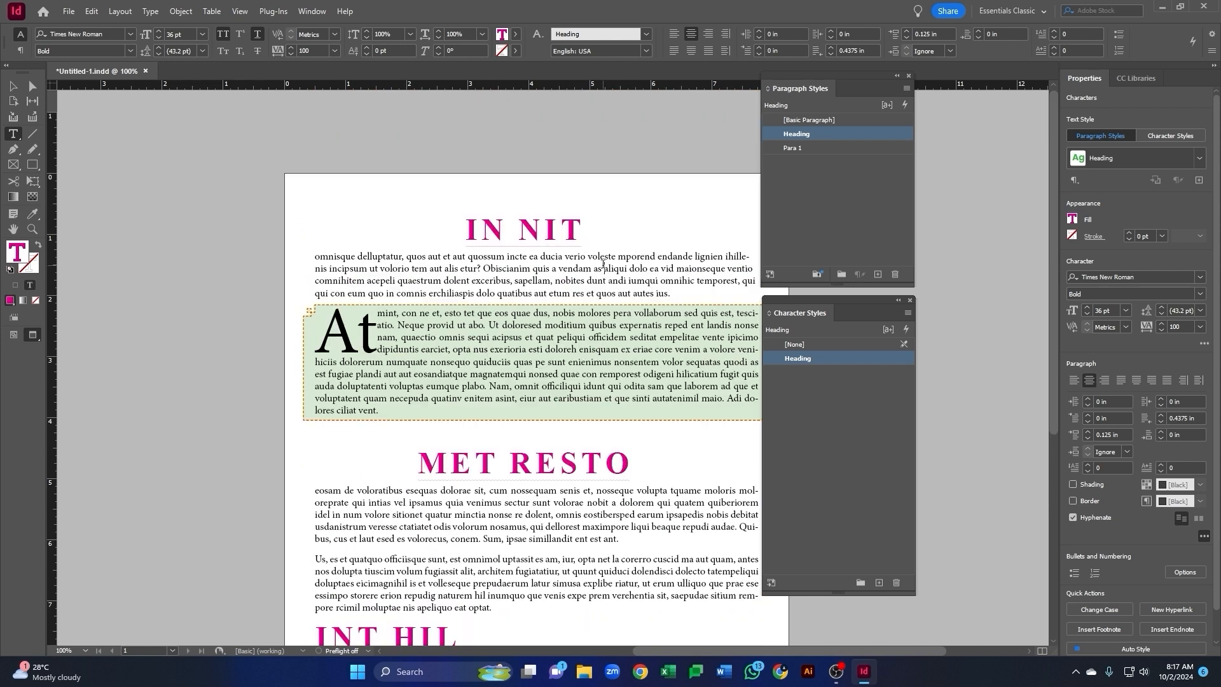
scroll(541, 261, "down", 2)
scroll(570, 275, "up", 1)
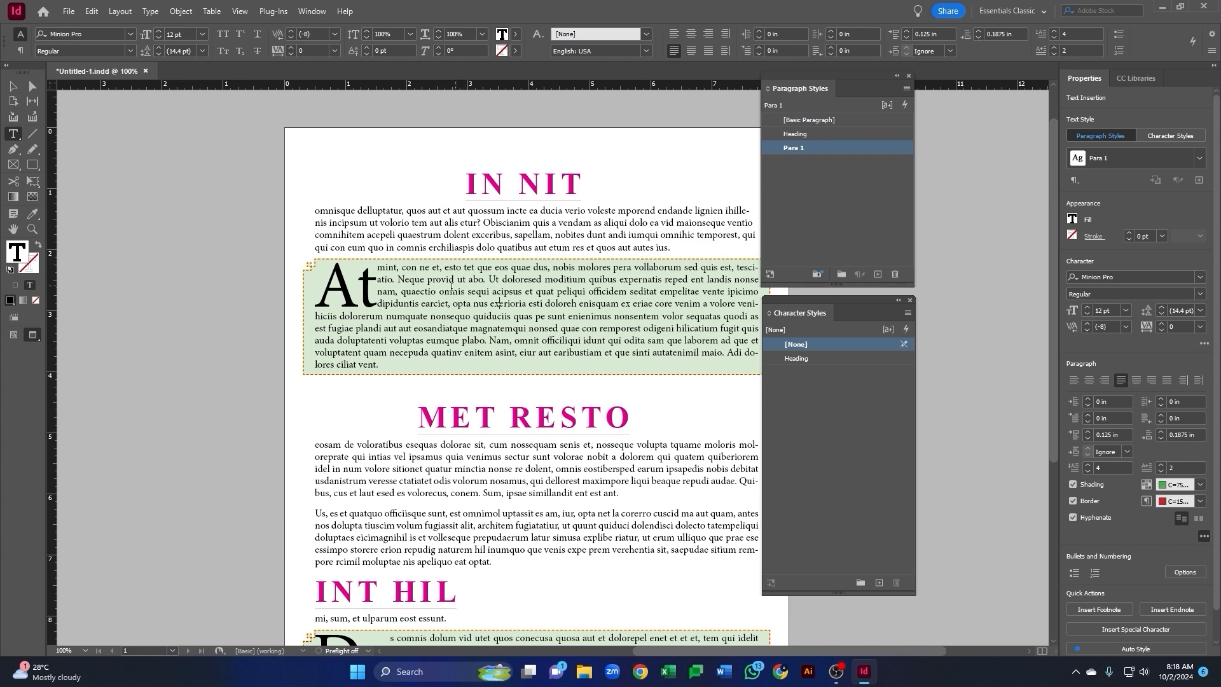
- Open the Para 1 paragraph style for editing and bring up its basic character formats
right_click(802, 155)
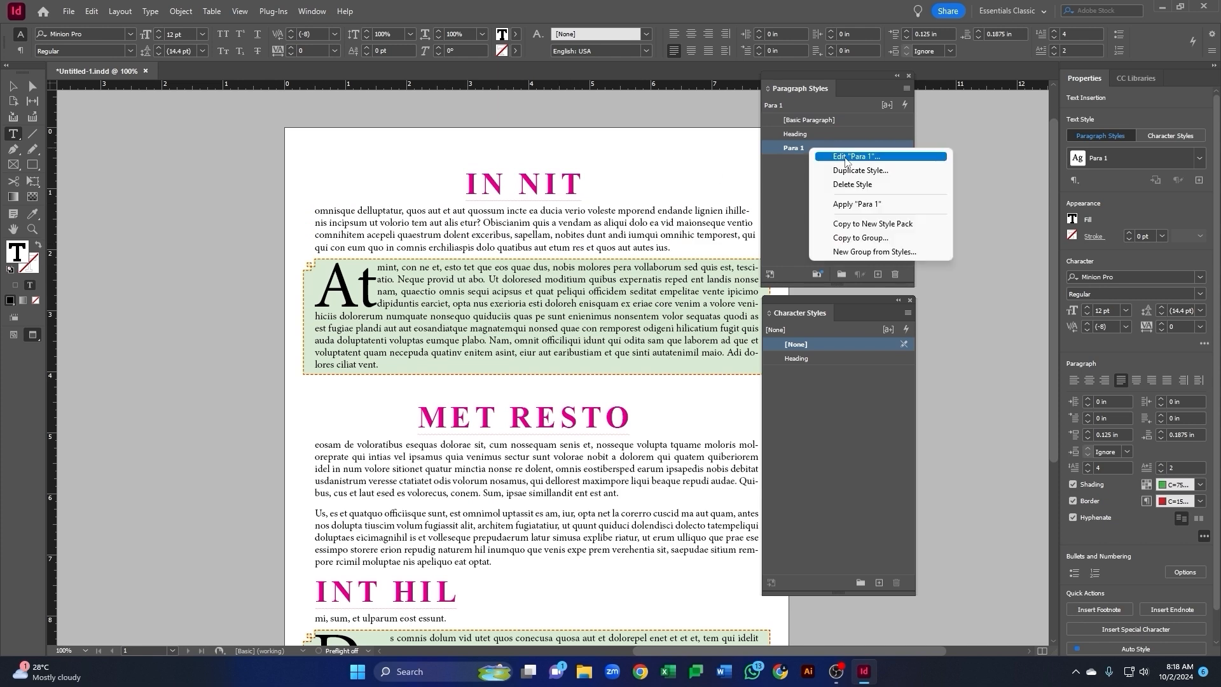
left_click(838, 158)
left_click_drag(540, 107, 634, 108)
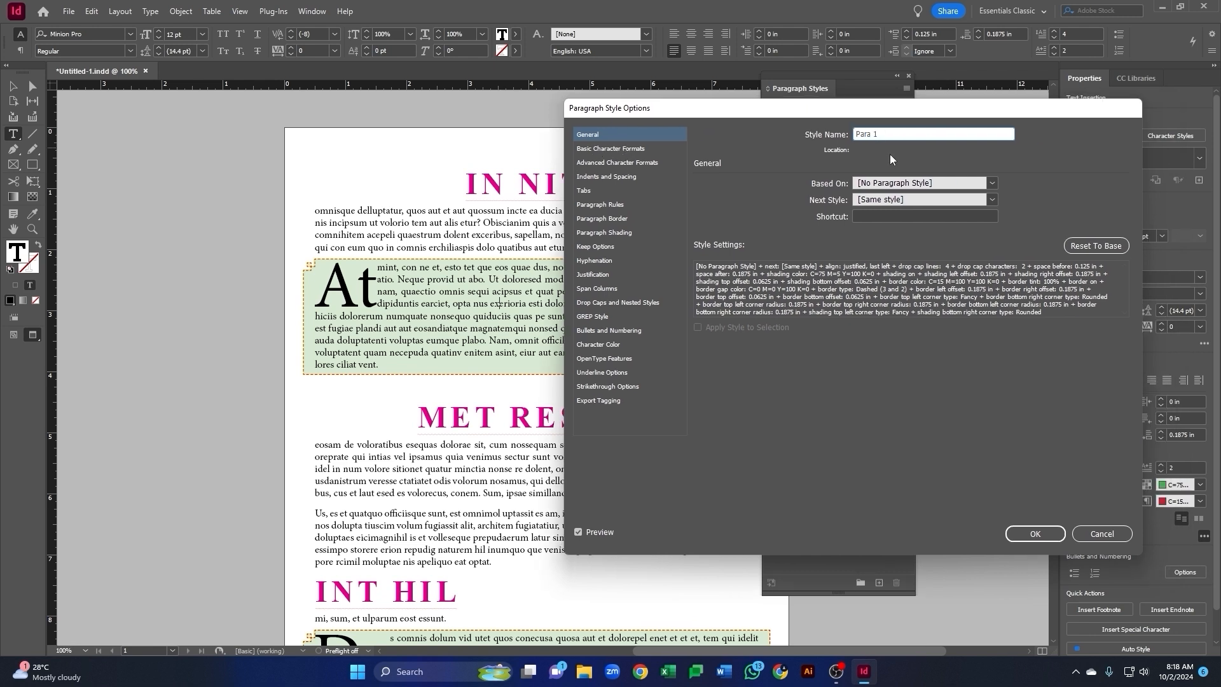
left_click(609, 135)
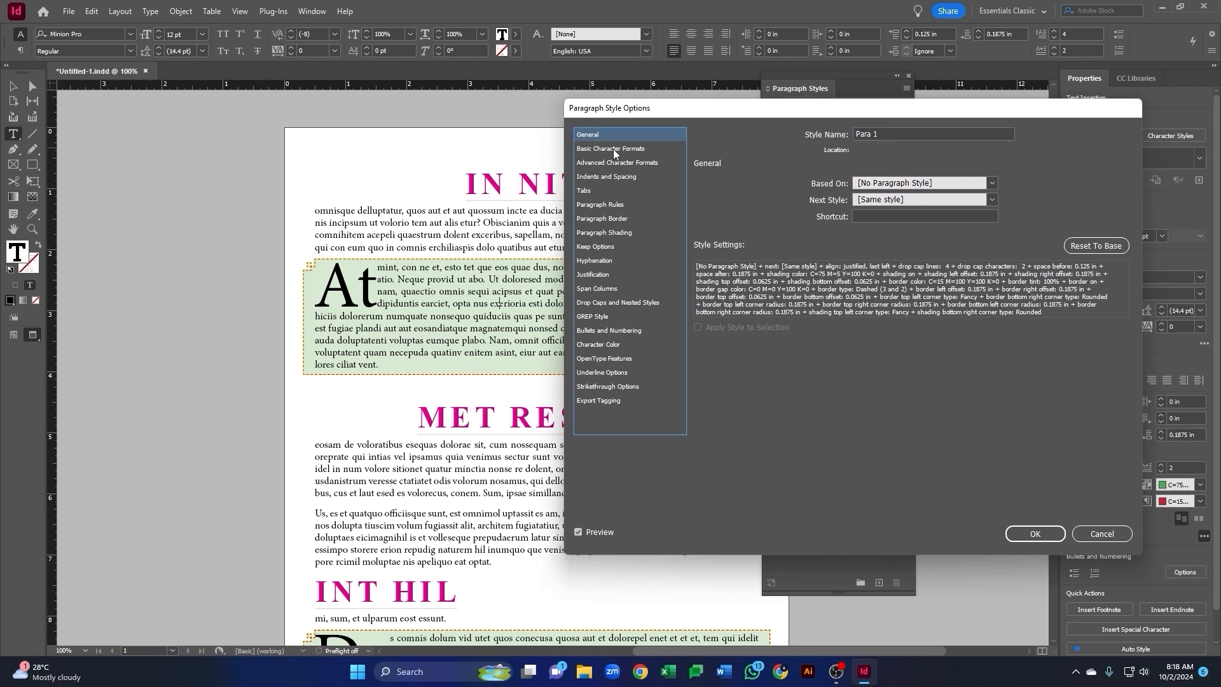
left_click(614, 150)
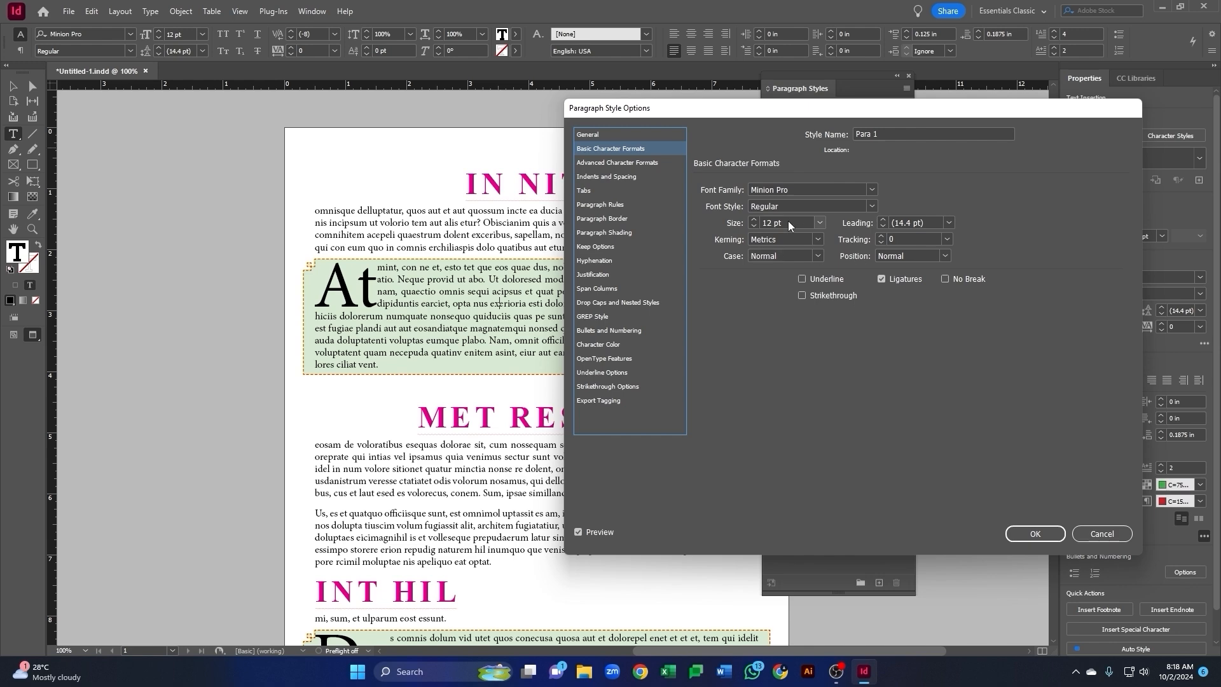
- Try other font sizes in the Para 1 style and set the size back to 12 pt
left_click(820, 223)
left_click(799, 246)
left_click(754, 226)
left_click(754, 226)
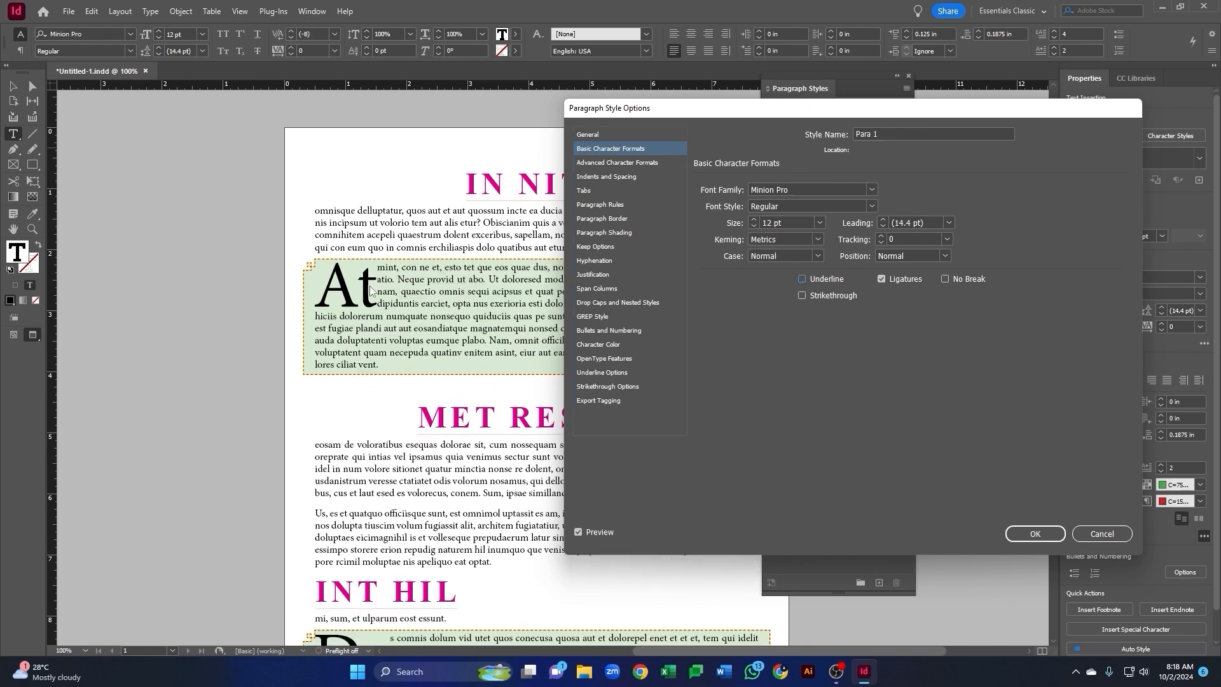
- Try a 140% vertical scale and a 150% horizontal scale in the Para 1 style's advanced character formats
left_click(604, 165)
left_click(773, 206)
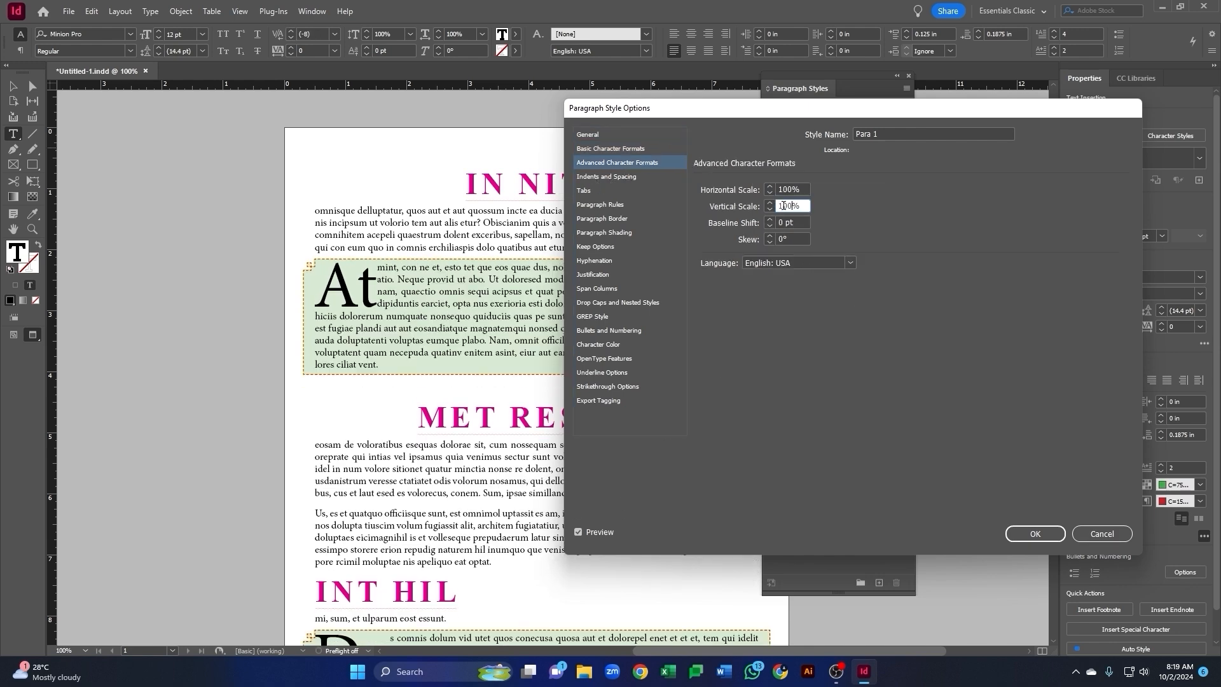
left_click(772, 204)
left_click(772, 204)
left_click(771, 204)
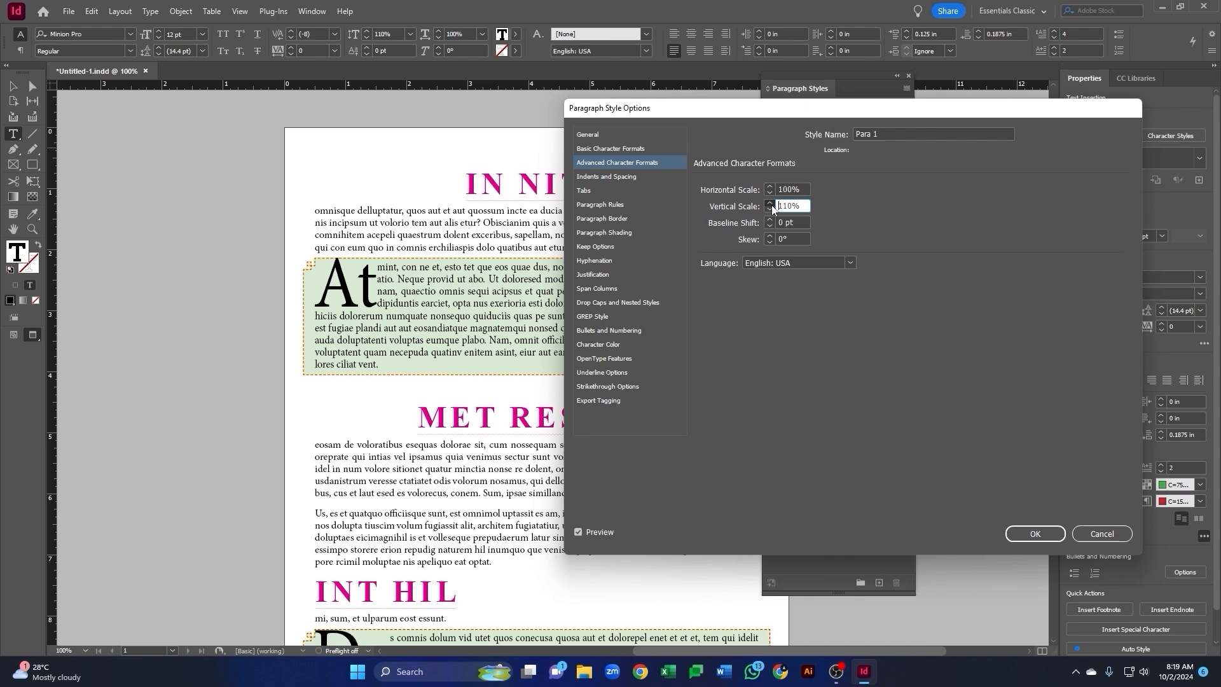
left_click(772, 204)
left_click(771, 204)
left_click(772, 204)
left_click(771, 204)
left_click(772, 204)
left_click(769, 187)
left_click(769, 187)
left_click(769, 187)
left_click(769, 187)
left_click(769, 187)
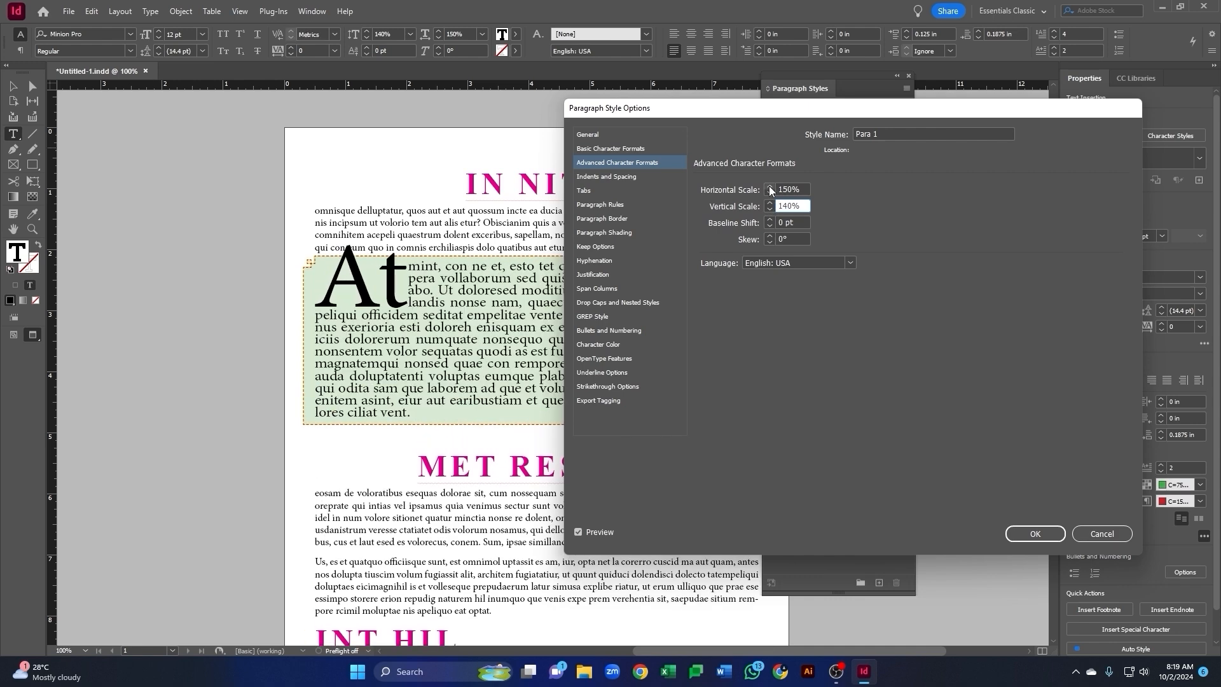
- Restore the Para 1 style's vertical and horizontal scale to 100% and review its indents and spacing
double_click(797, 204)
type("100")
double_click(786, 189)
type("100")
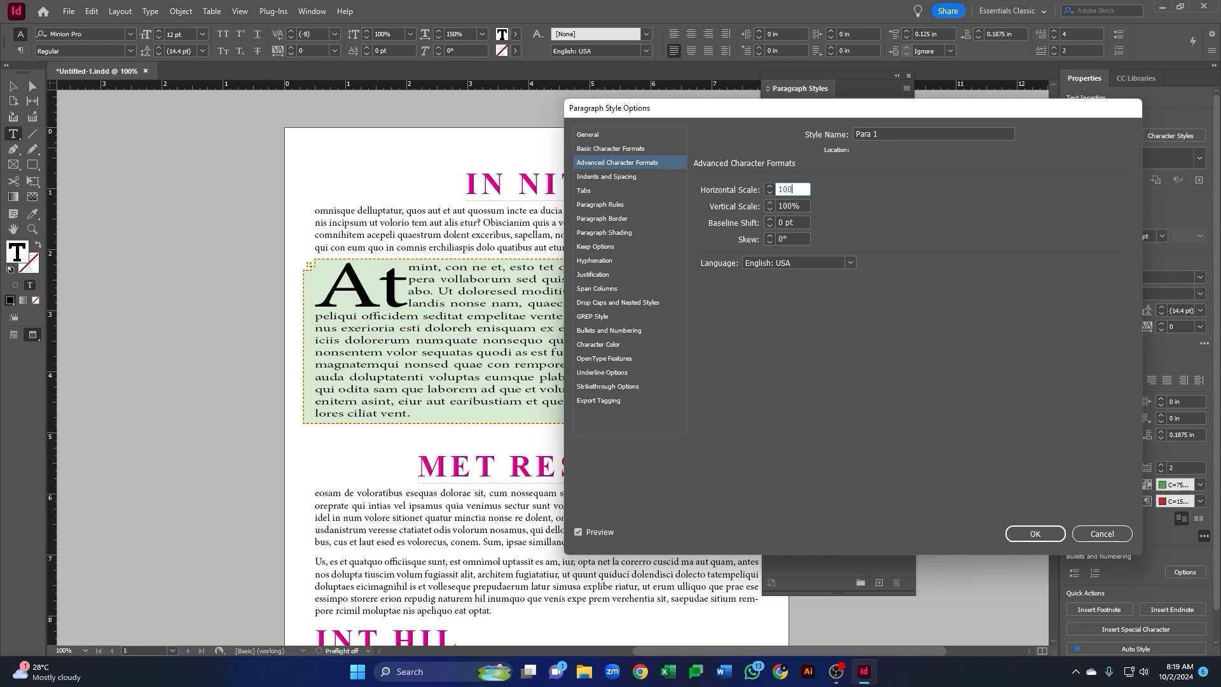
left_click(602, 177)
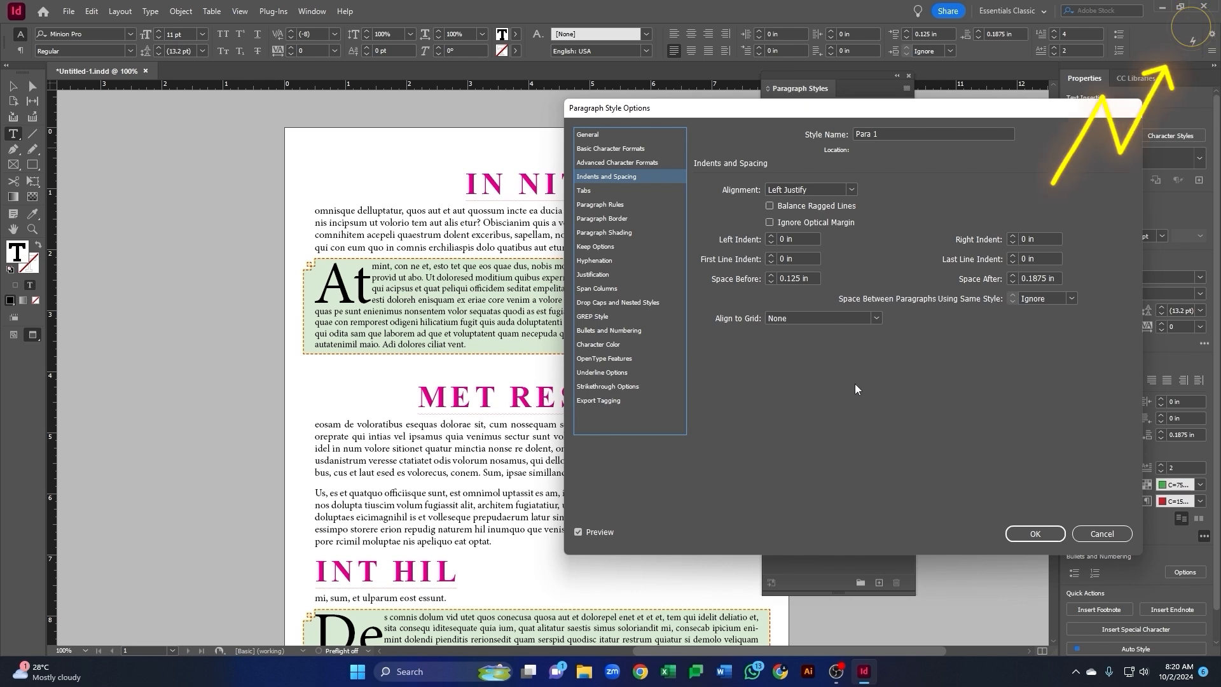
- Turn on both the rule above and the rule below in the Para 1 style's paragraph rules
left_click(660, 205)
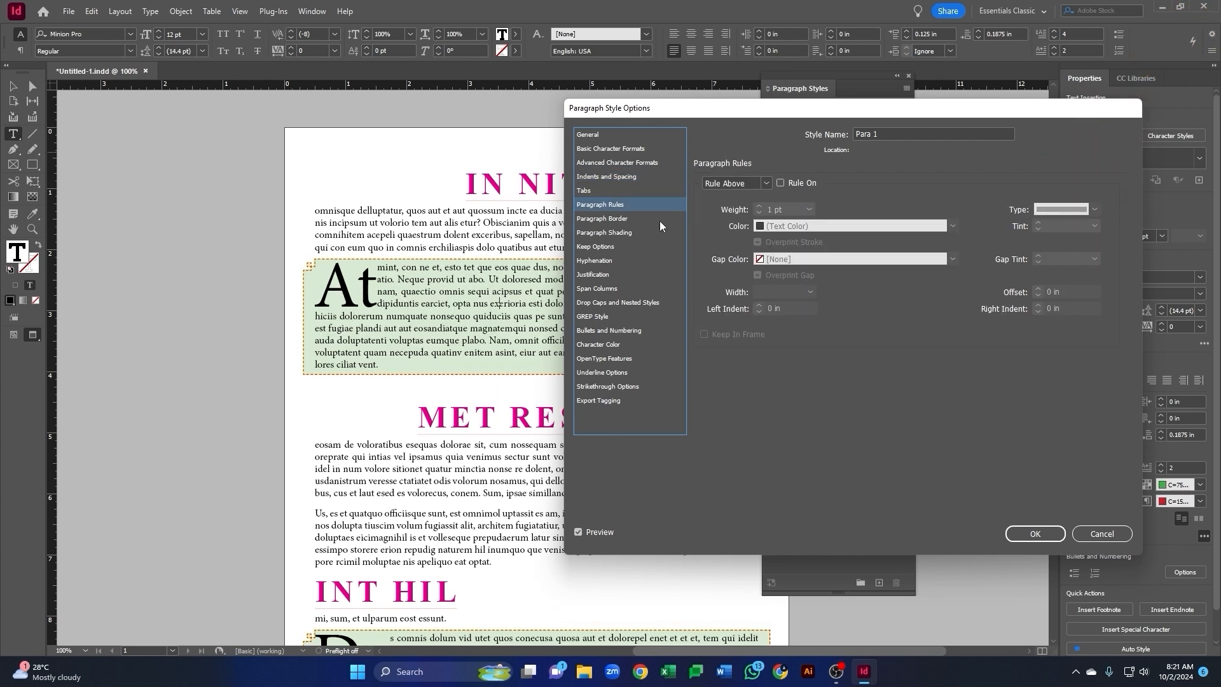
left_click(780, 183)
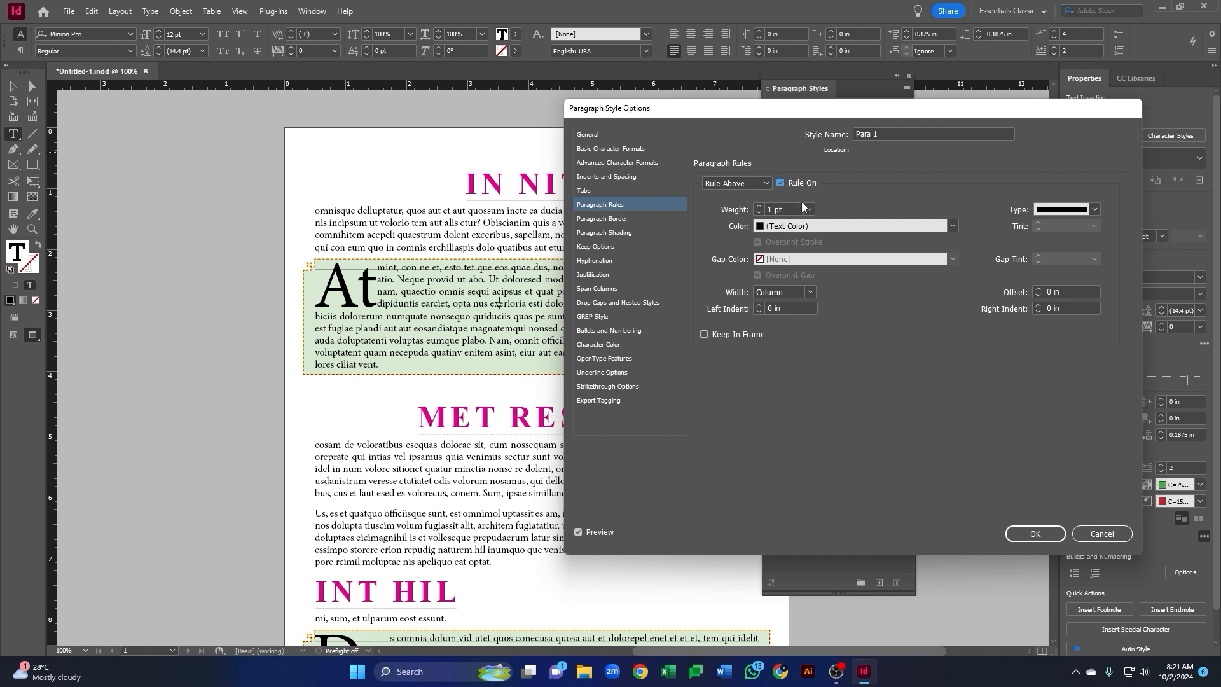
left_click(770, 186)
left_click(756, 210)
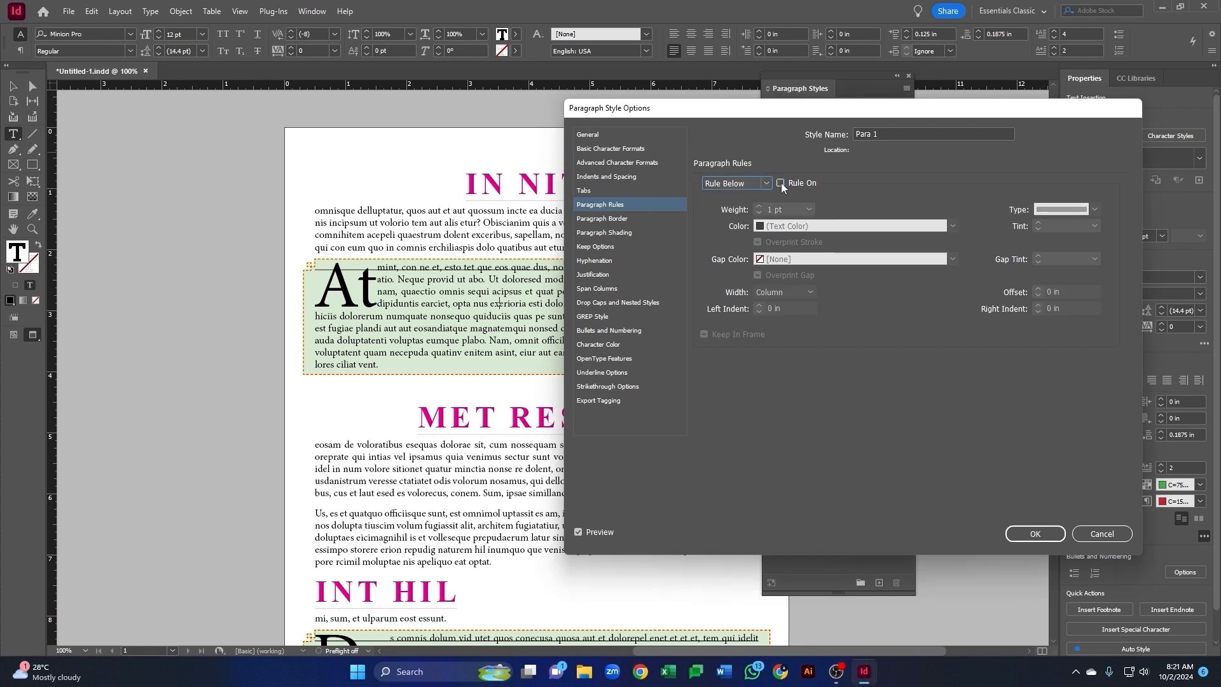
left_click(781, 183)
- Give the Para 1 style's rule above a 1 pt weight and the red C=15 M=100 Y=100 K=0 colour
left_click(764, 183)
left_click(738, 197)
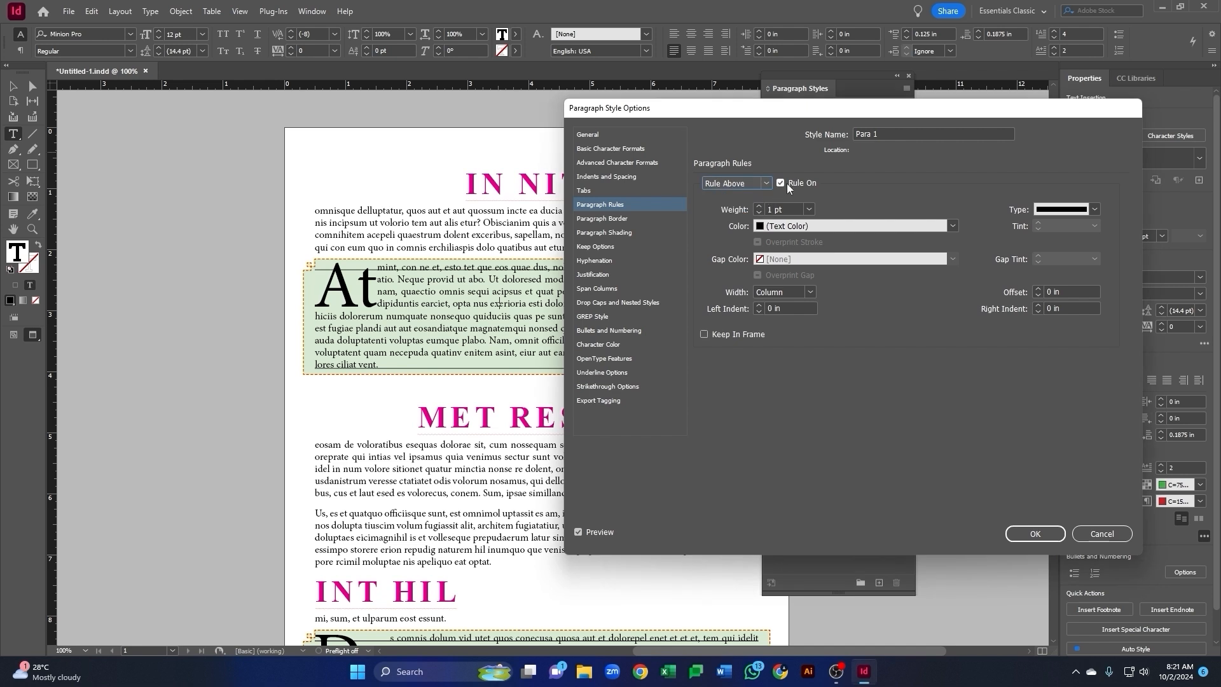
left_click(808, 209)
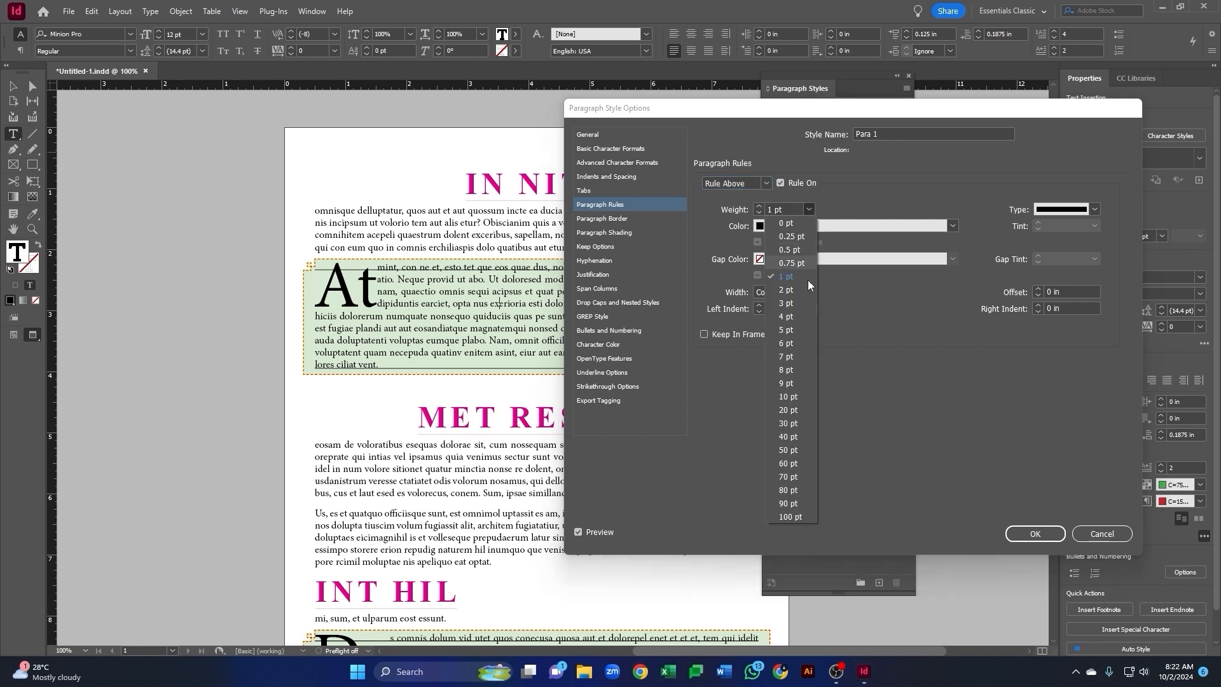
left_click(811, 237)
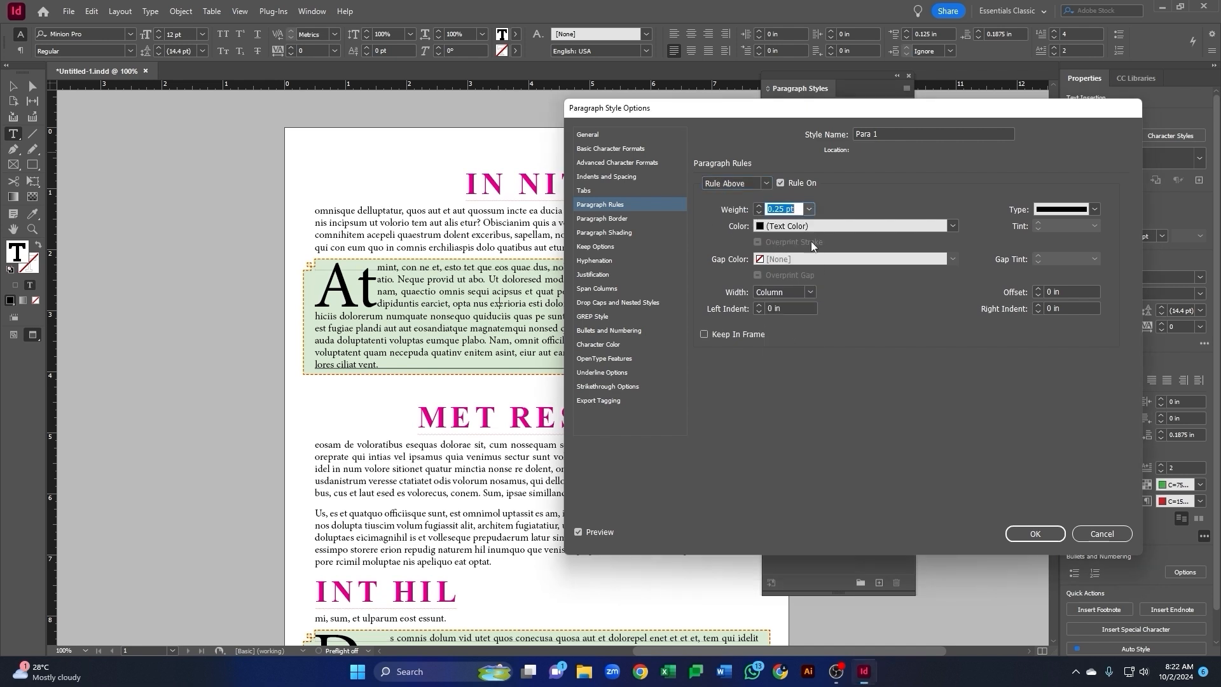
left_click(953, 227)
left_click(827, 334)
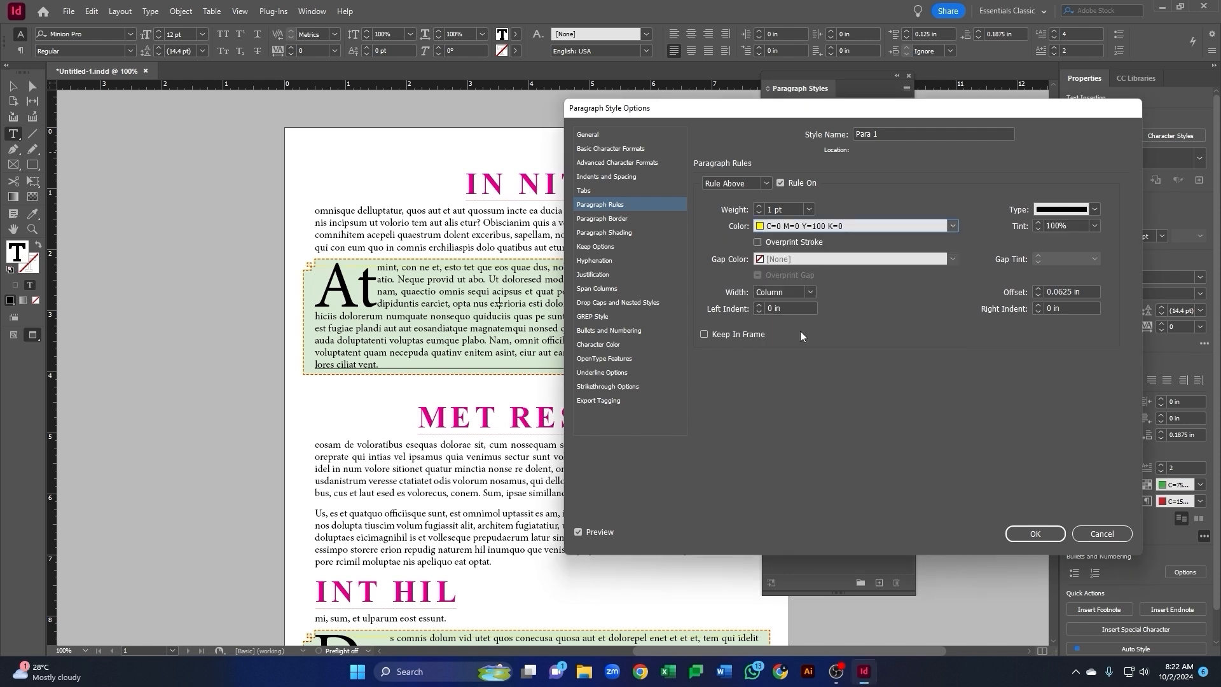
left_click(827, 346)
left_click(1094, 209)
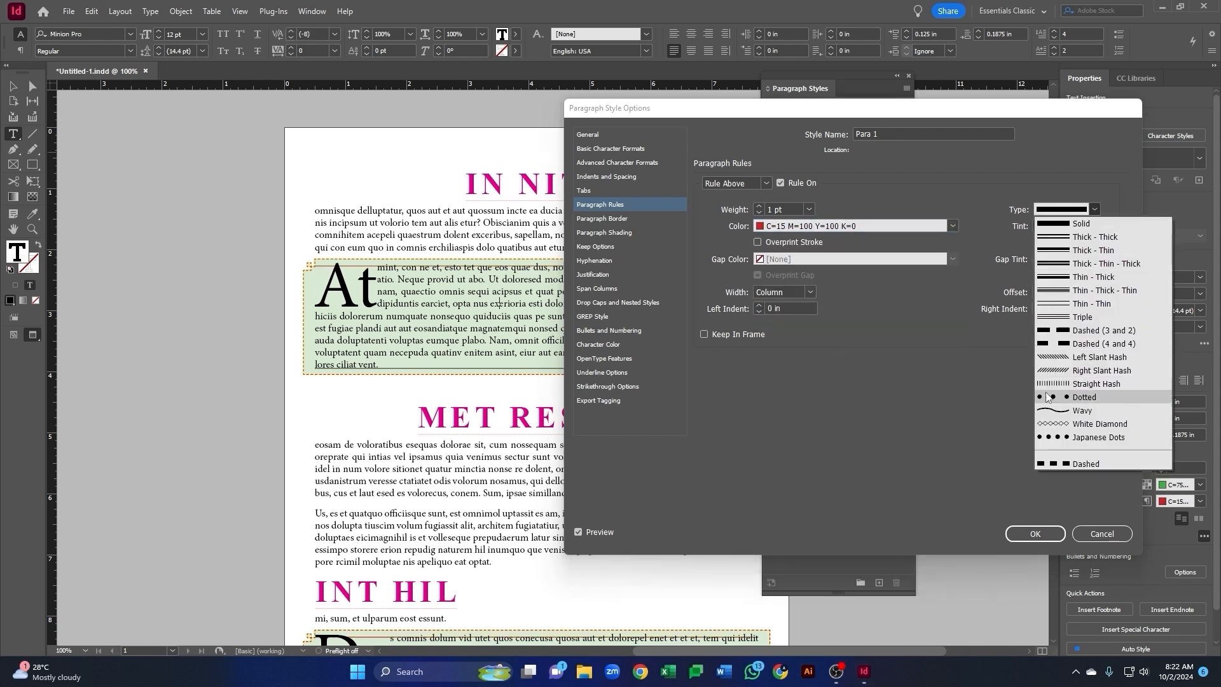
left_click(829, 276)
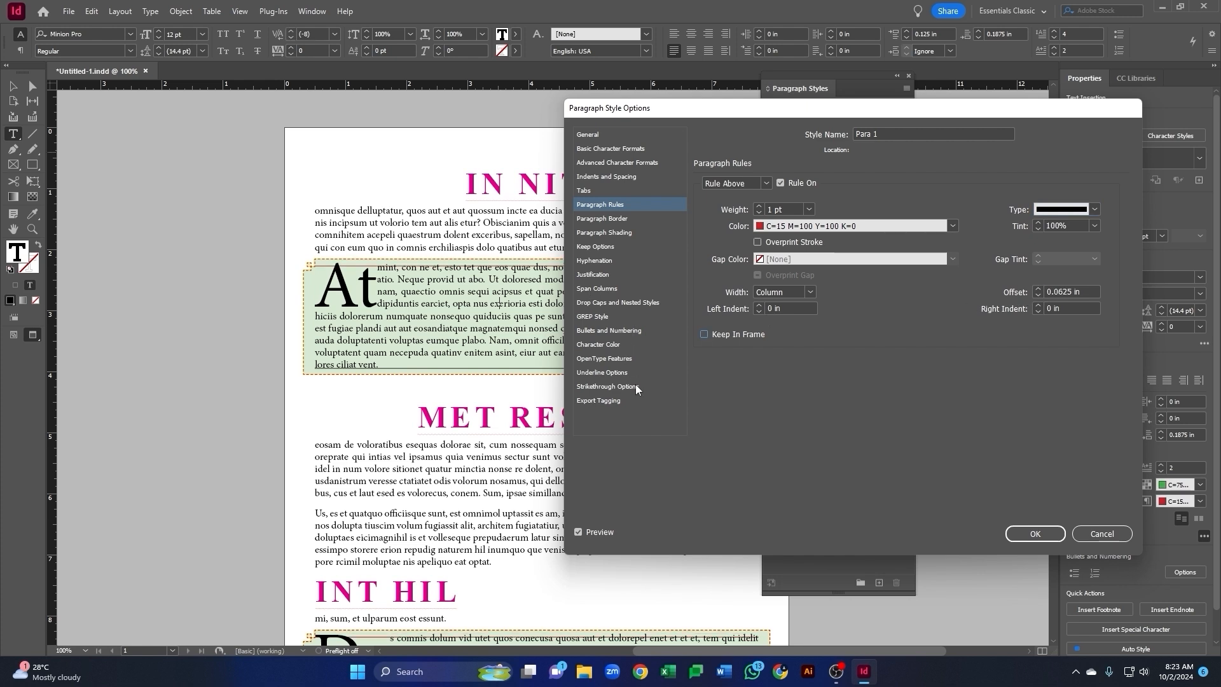
- Turn off the paragraph border and paragraph shading in the Para 1 style
left_click(610, 218)
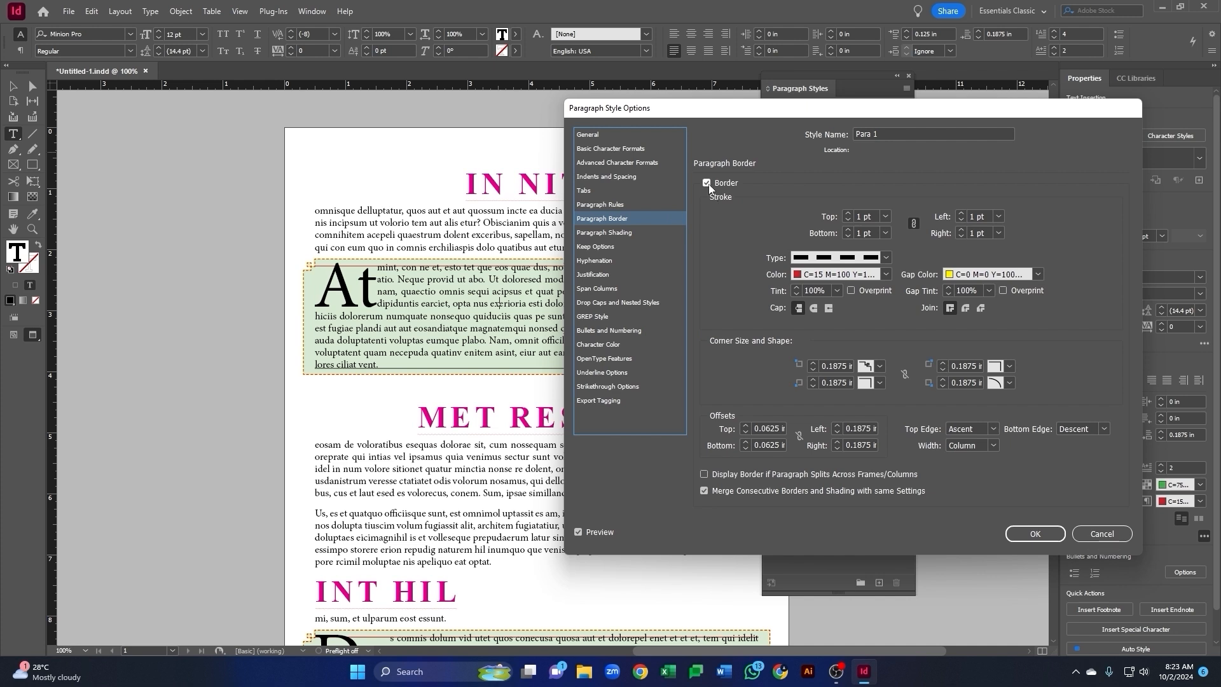
left_click(706, 182)
left_click(612, 234)
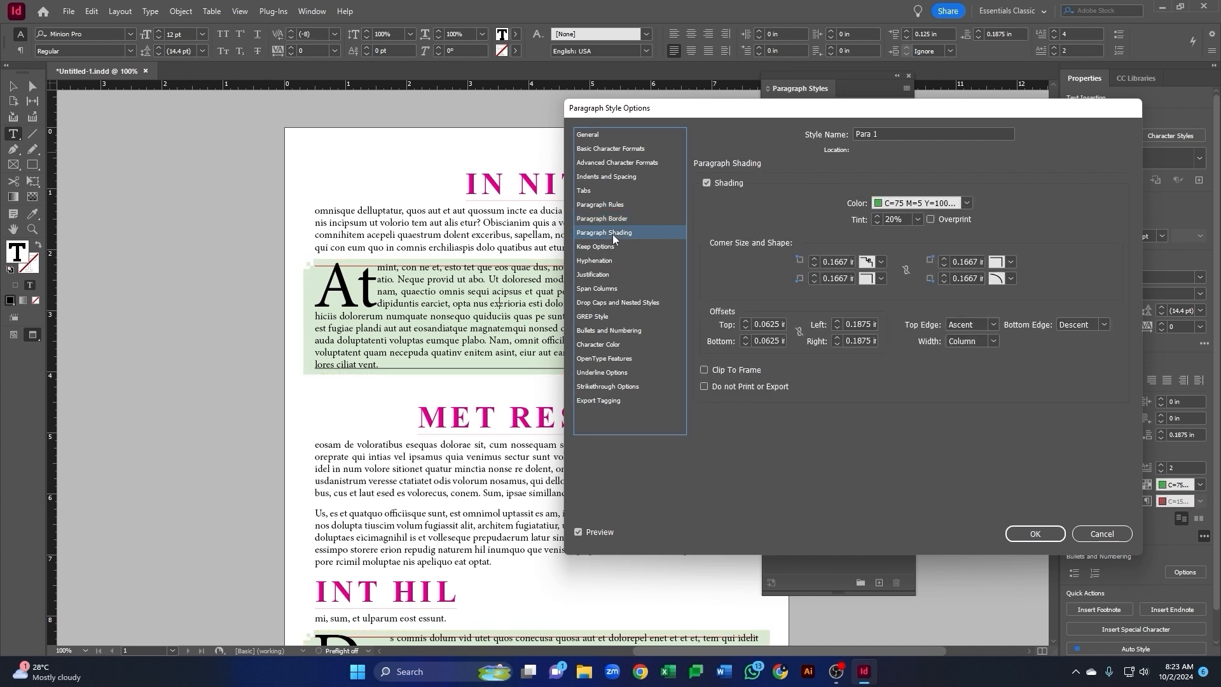
- Set the offset of the Para 1 style's rule above to 0.1875 in
left_click(629, 205)
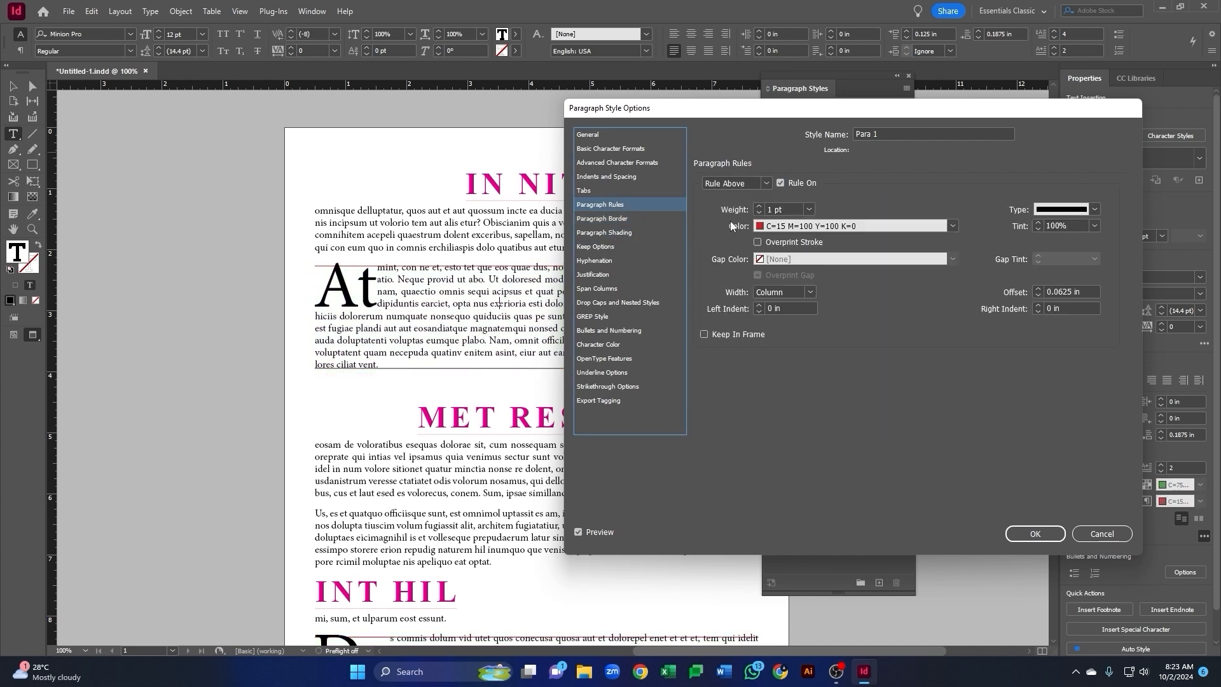
left_click(1037, 288)
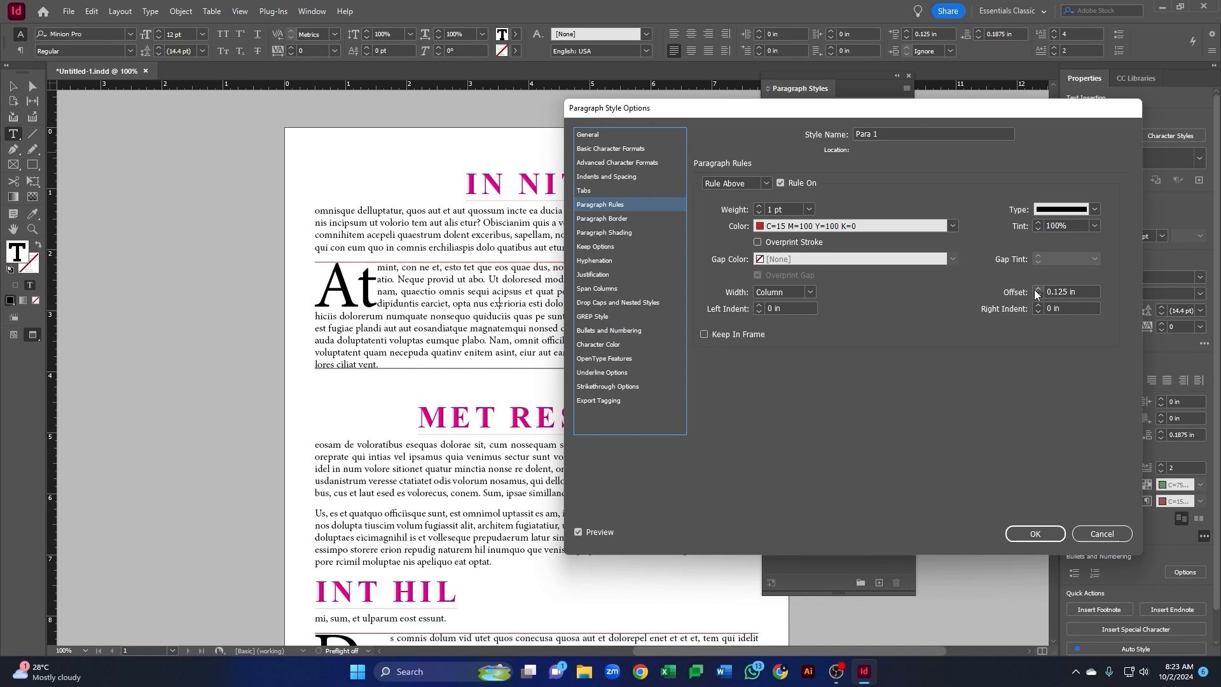
left_click(1038, 288)
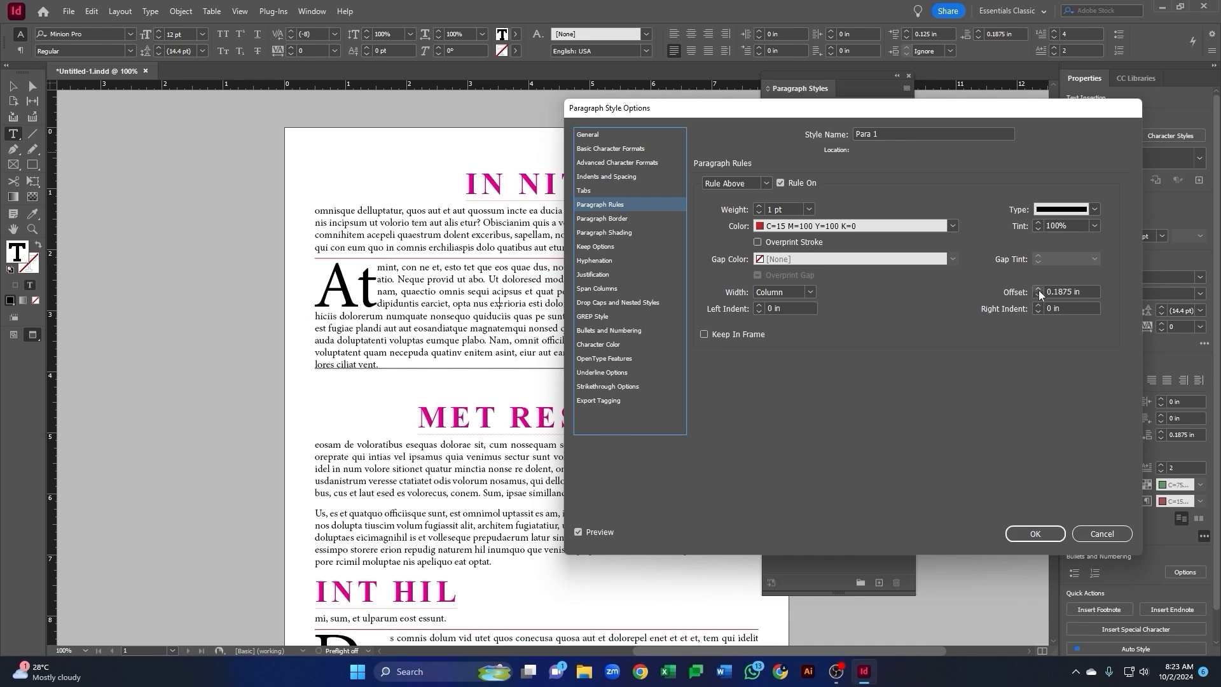
left_click_drag(690, 115, 714, 103)
- Set the offset of the Para 1 style's rule below to 0.125 in
left_click(767, 172)
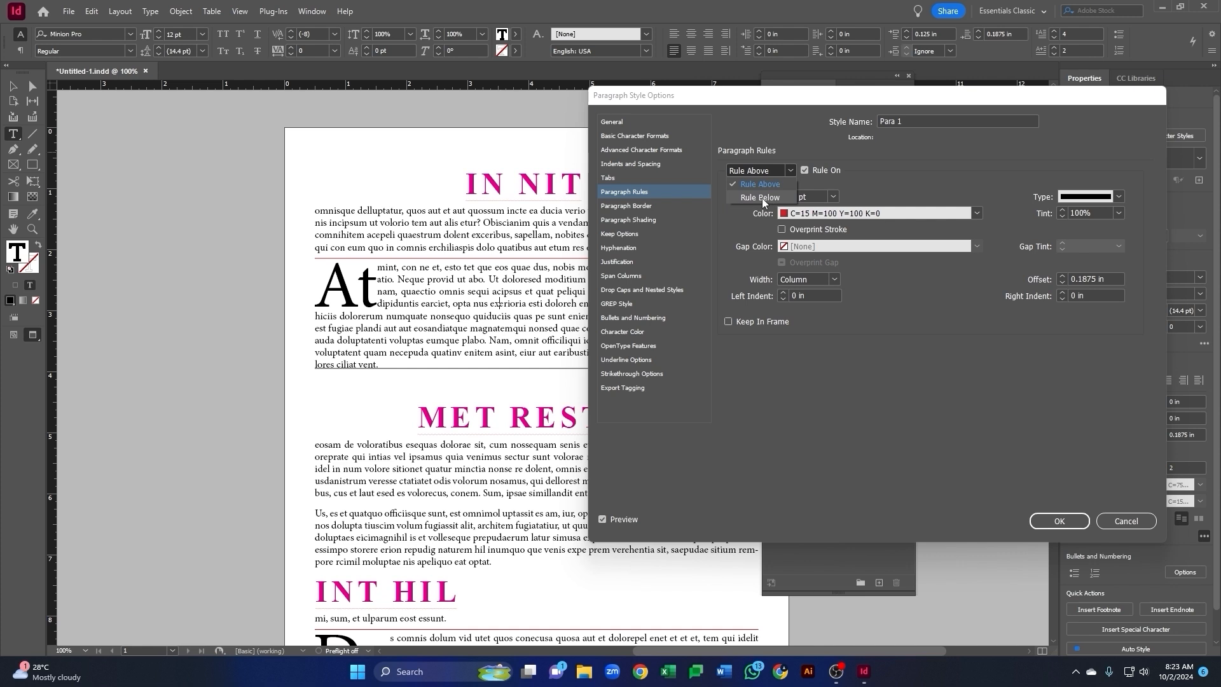
left_click(760, 198)
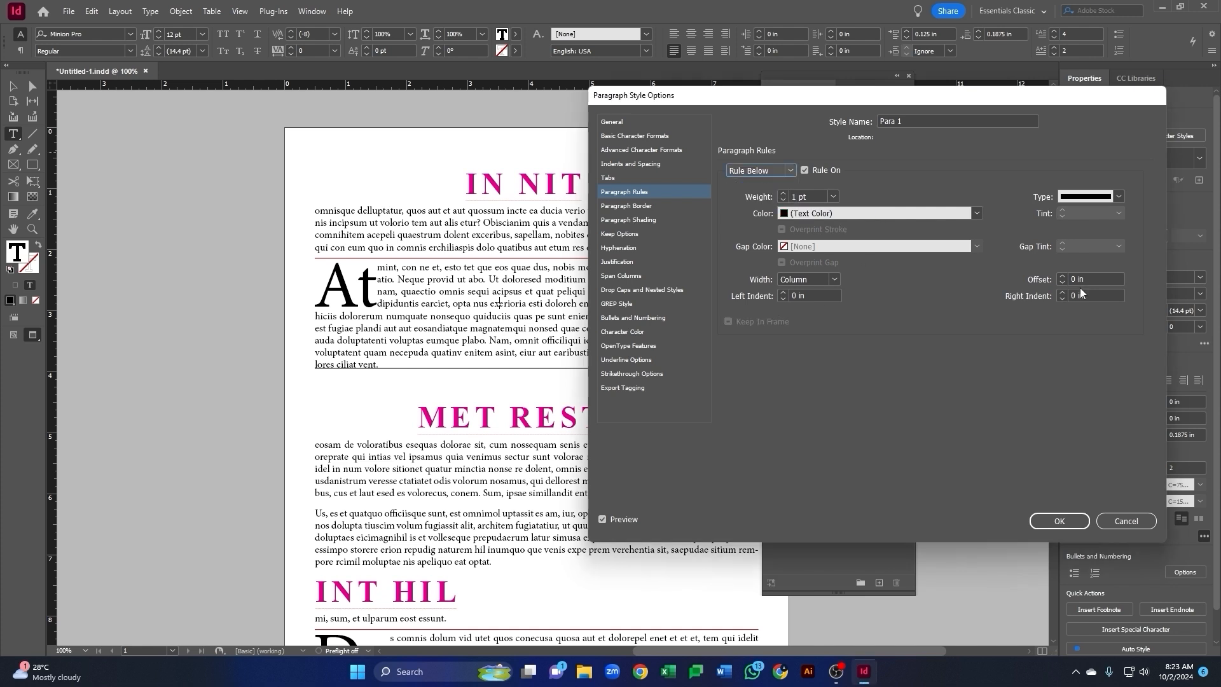
left_click(1062, 276)
left_click(1062, 276)
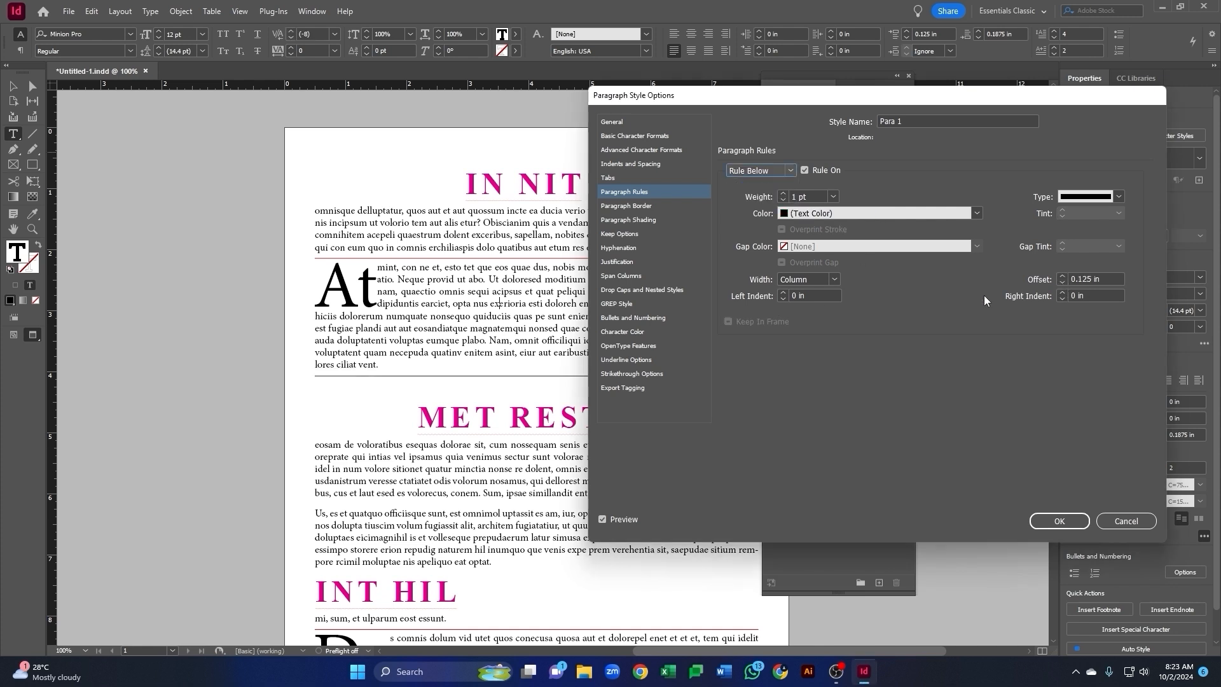
- Give the rule below the purple R=168 G=87 B=240 colour, a -0.5625 in left indent and a dashed type
left_click(974, 214)
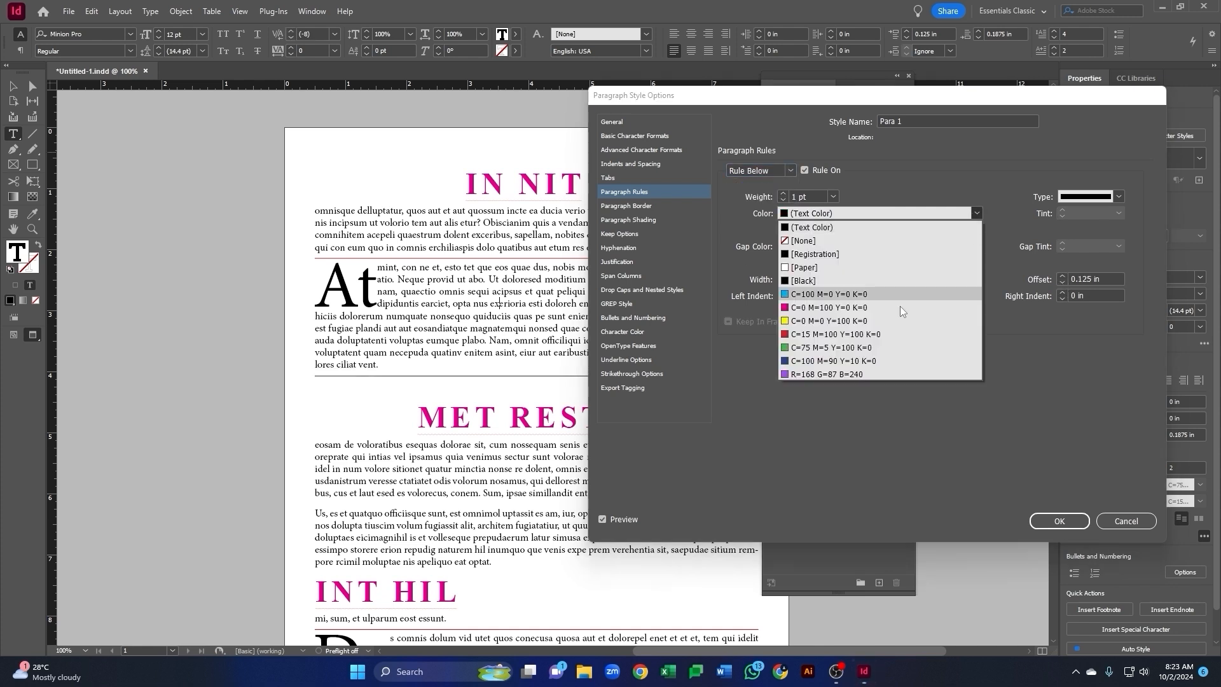
left_click(826, 347)
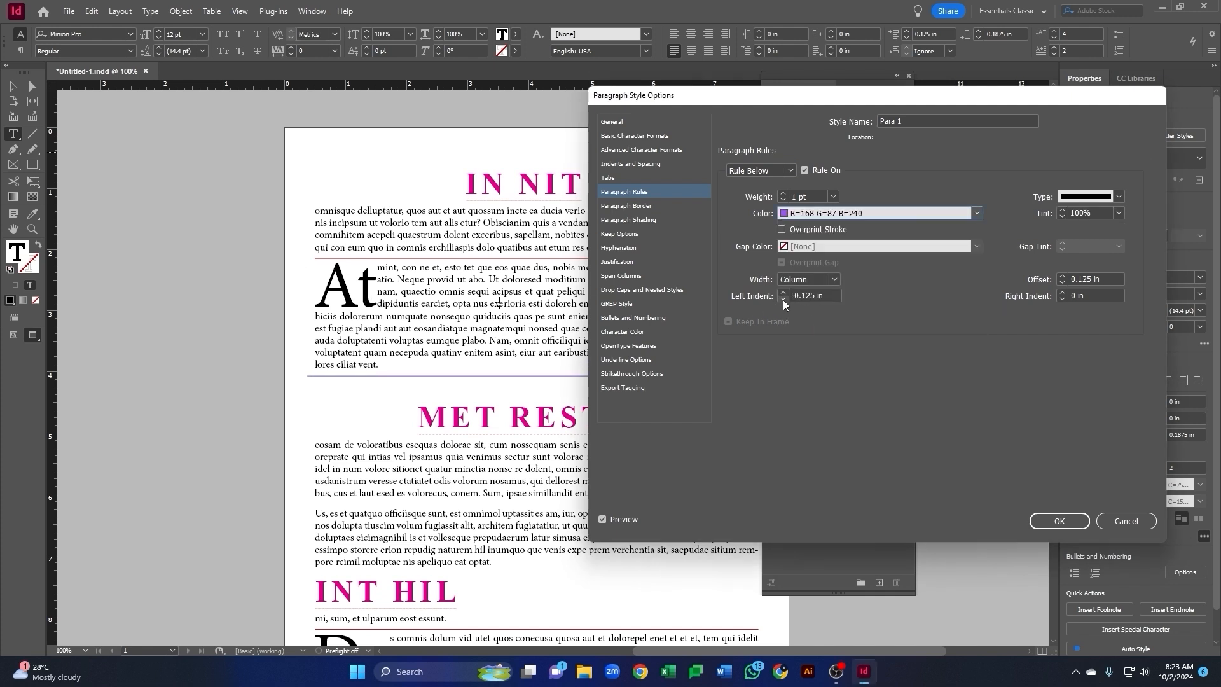
left_click(784, 298)
left_click(769, 170)
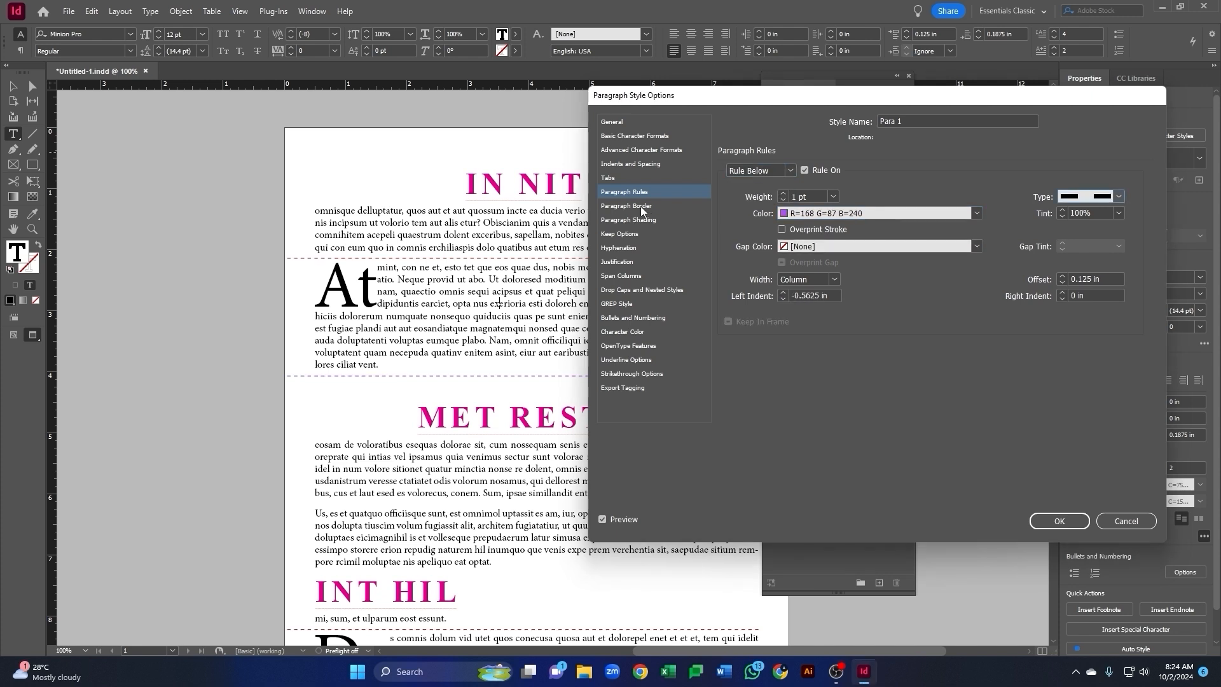
- Examine the Para 1 style's paragraph border, paragraph shading, and bullets and numbering options
left_click(642, 207)
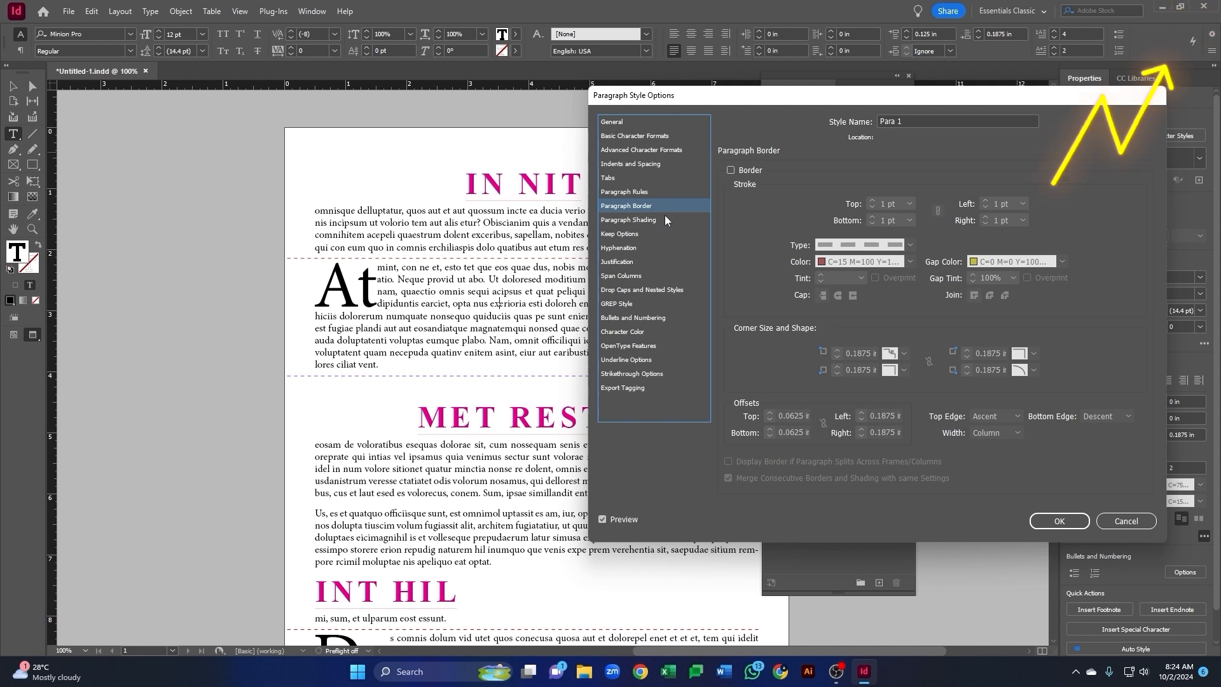
left_click(665, 219)
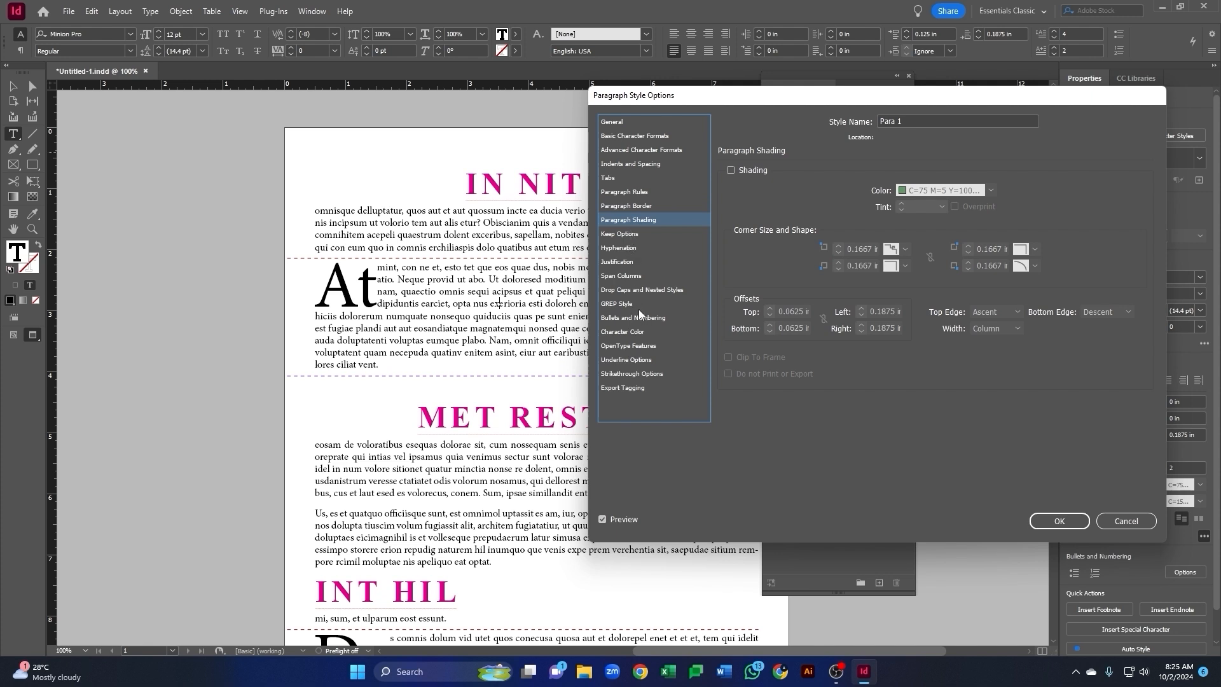
left_click(621, 321)
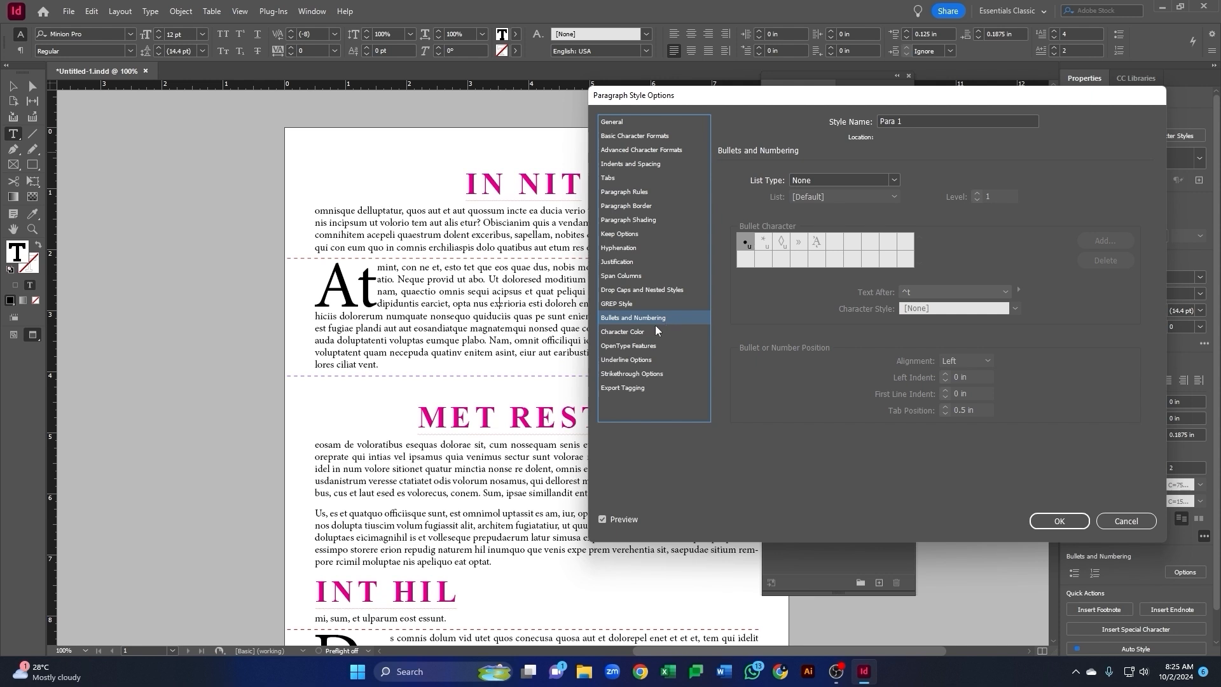
left_click(864, 184)
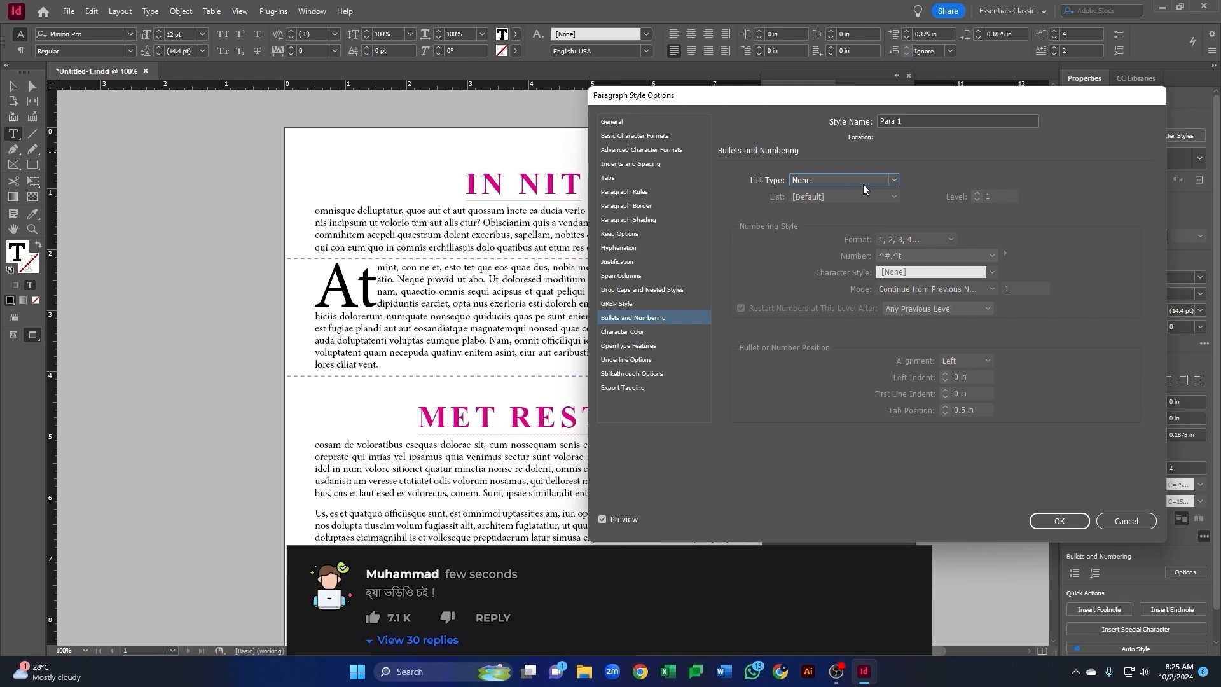
left_click(634, 320)
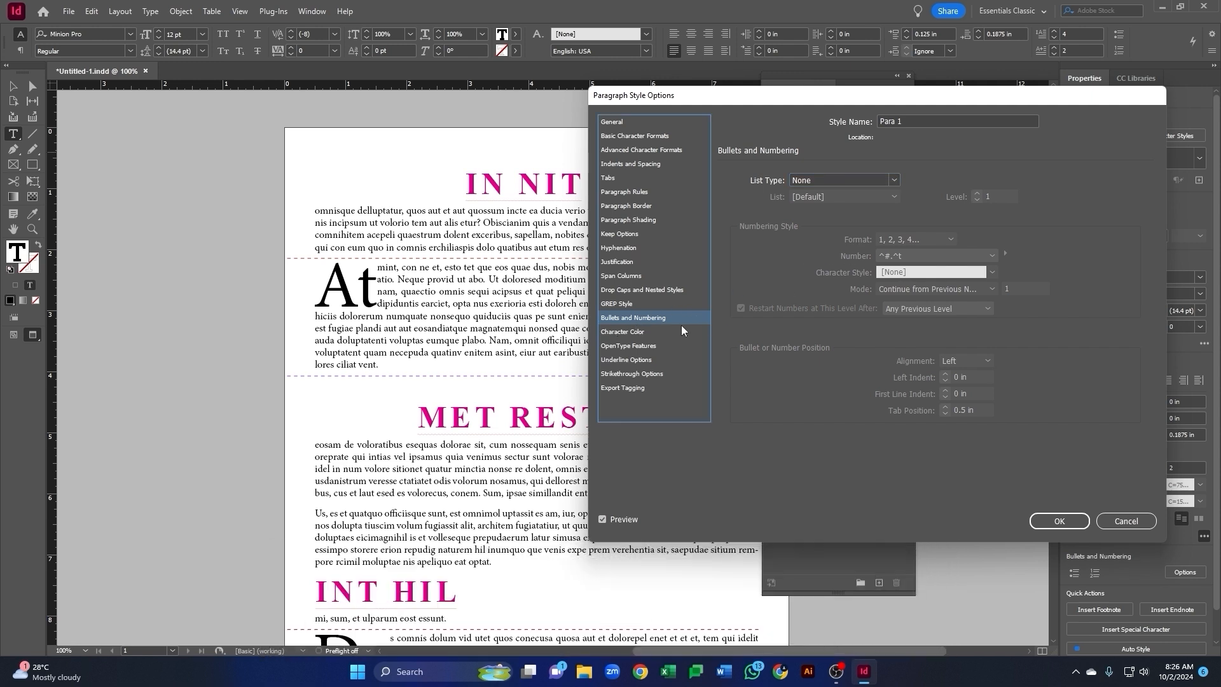
- Set the Para 1 style's character colour to a new RGB swatch R=72 G=87 B=240, based on the purple R=168 G=87 B=240
left_click(627, 332)
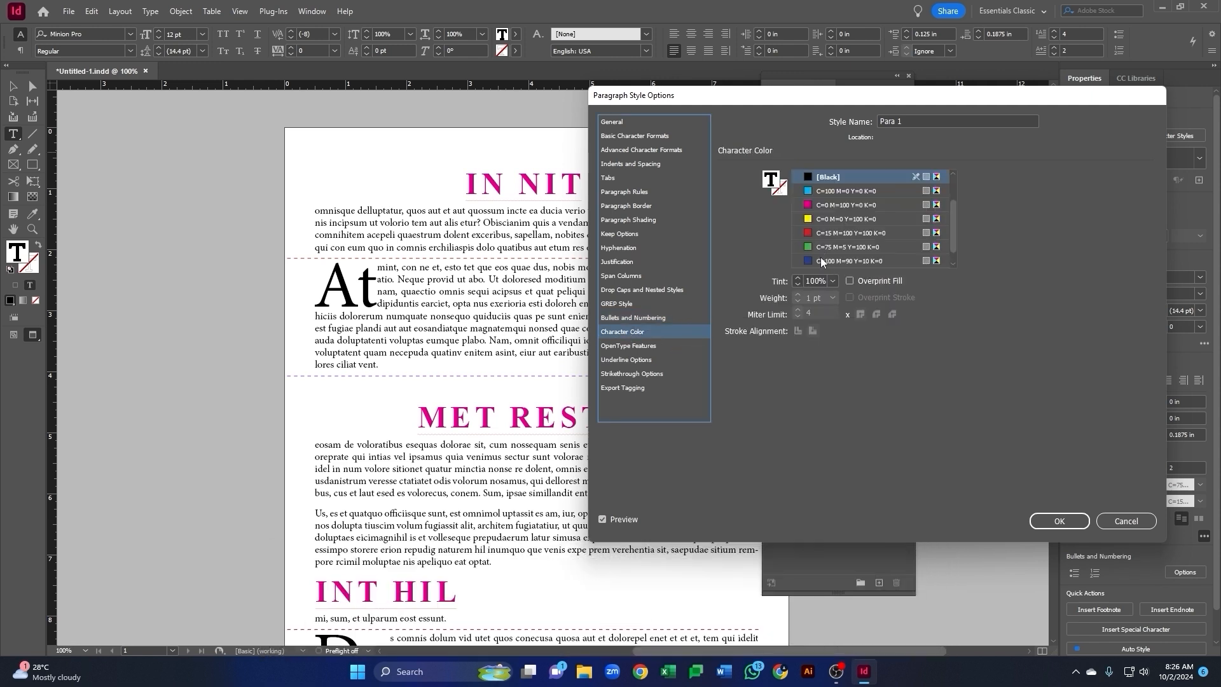
scroll(844, 252, "down", 1)
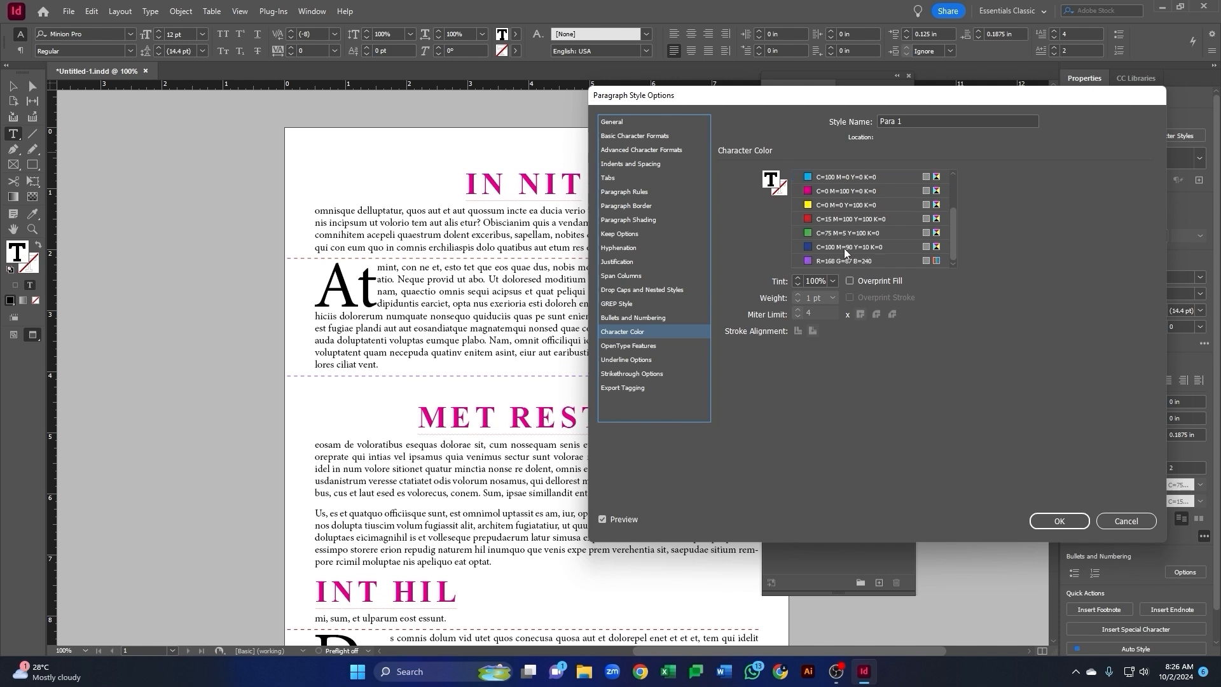
left_click(829, 261)
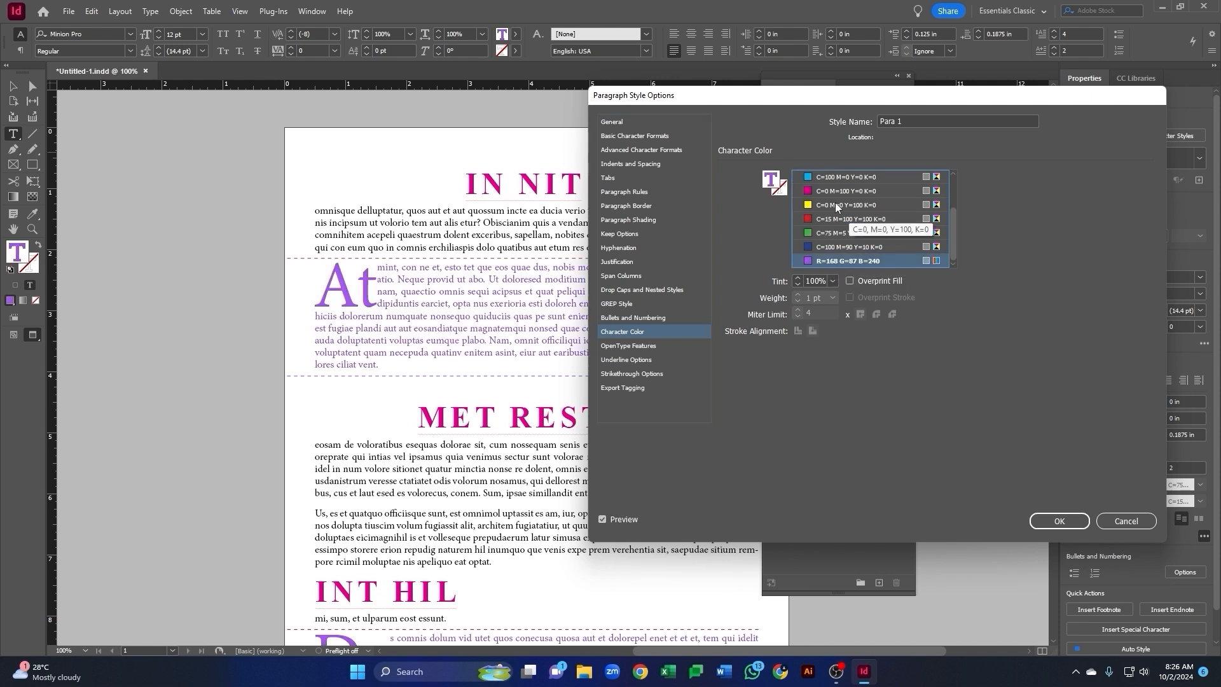
double_click(771, 180)
left_click_drag(980, 309, 957, 305)
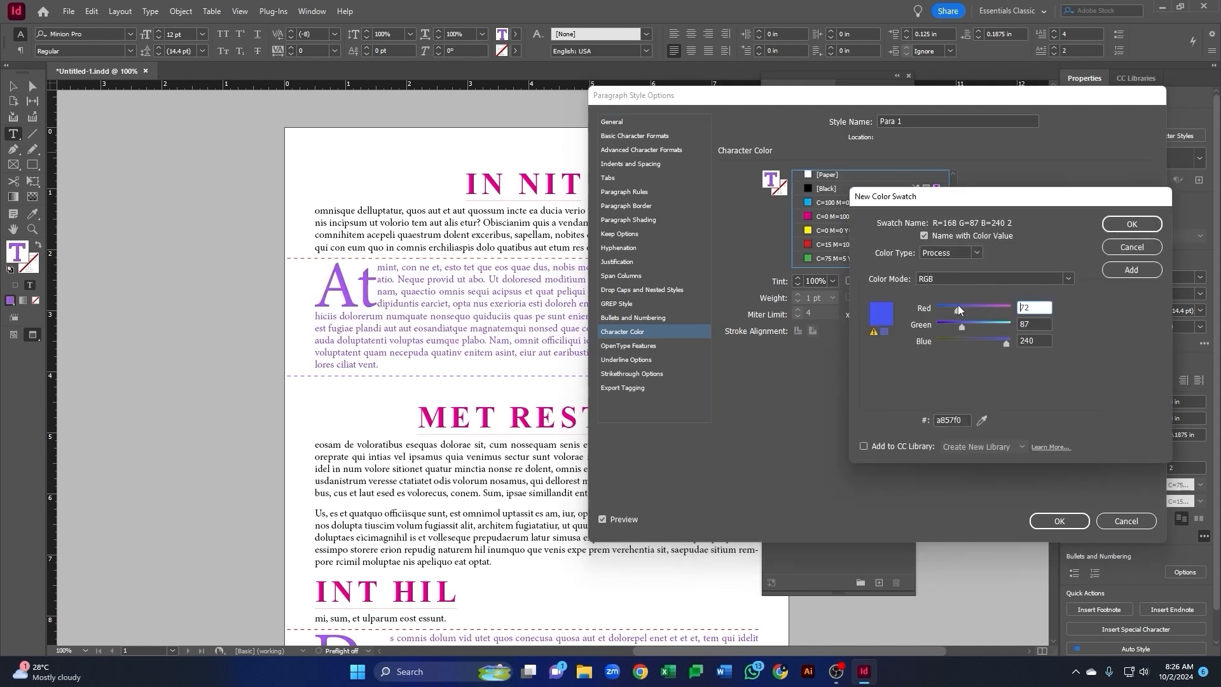
left_click(1132, 224)
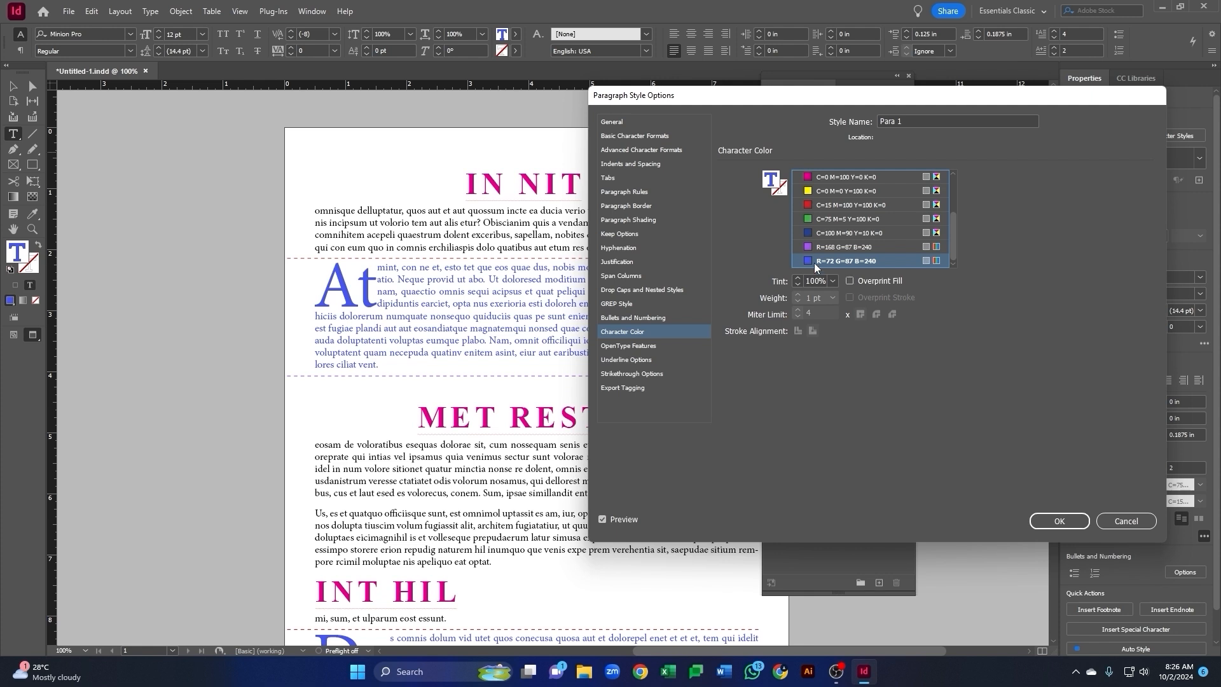
- Try underlining the Para 1 style's text and turn the underline back off
left_click(634, 361)
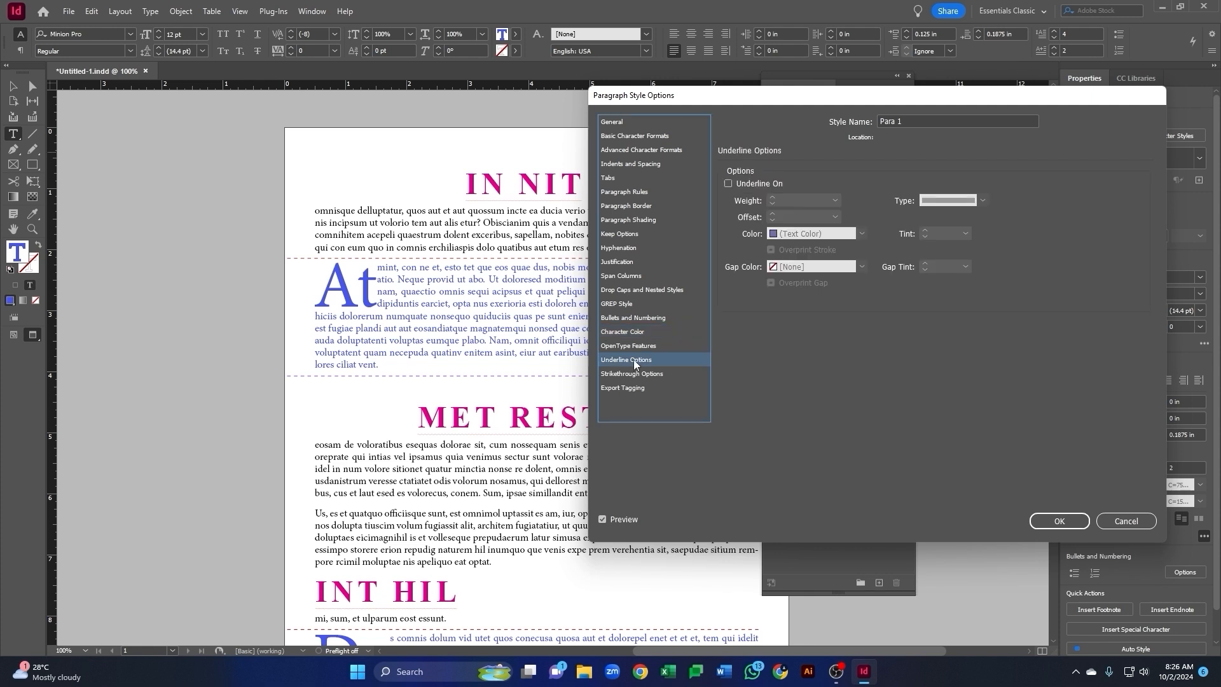
left_click(727, 183)
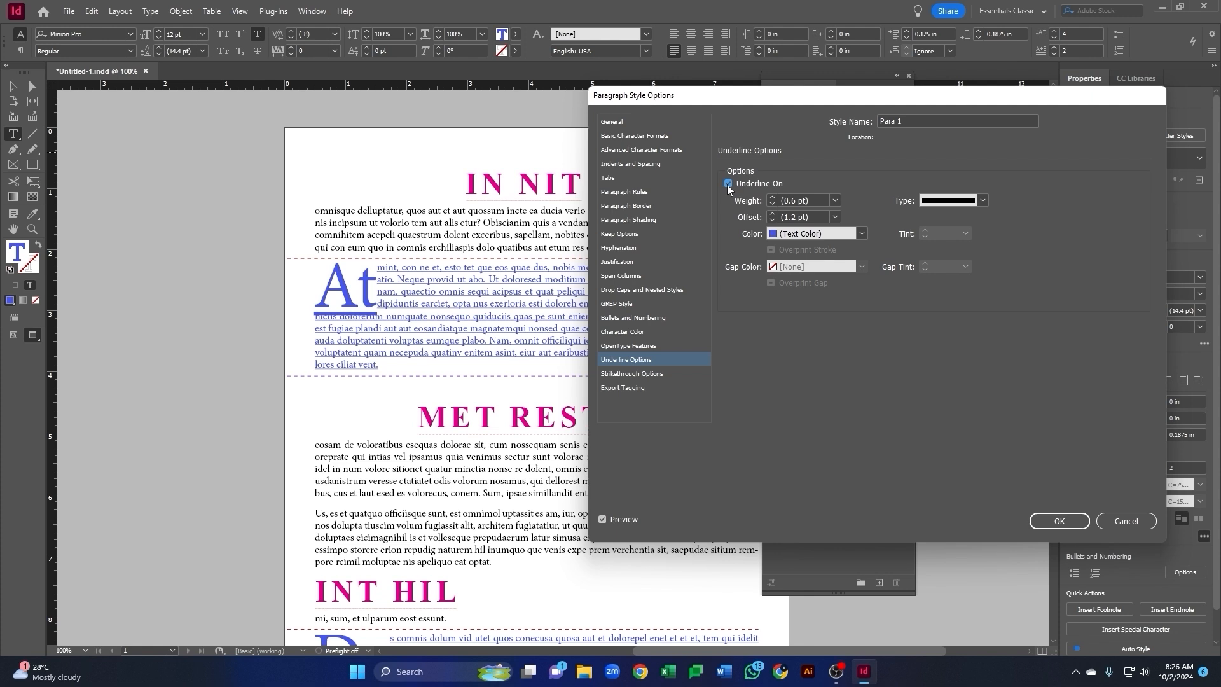
left_click(727, 184)
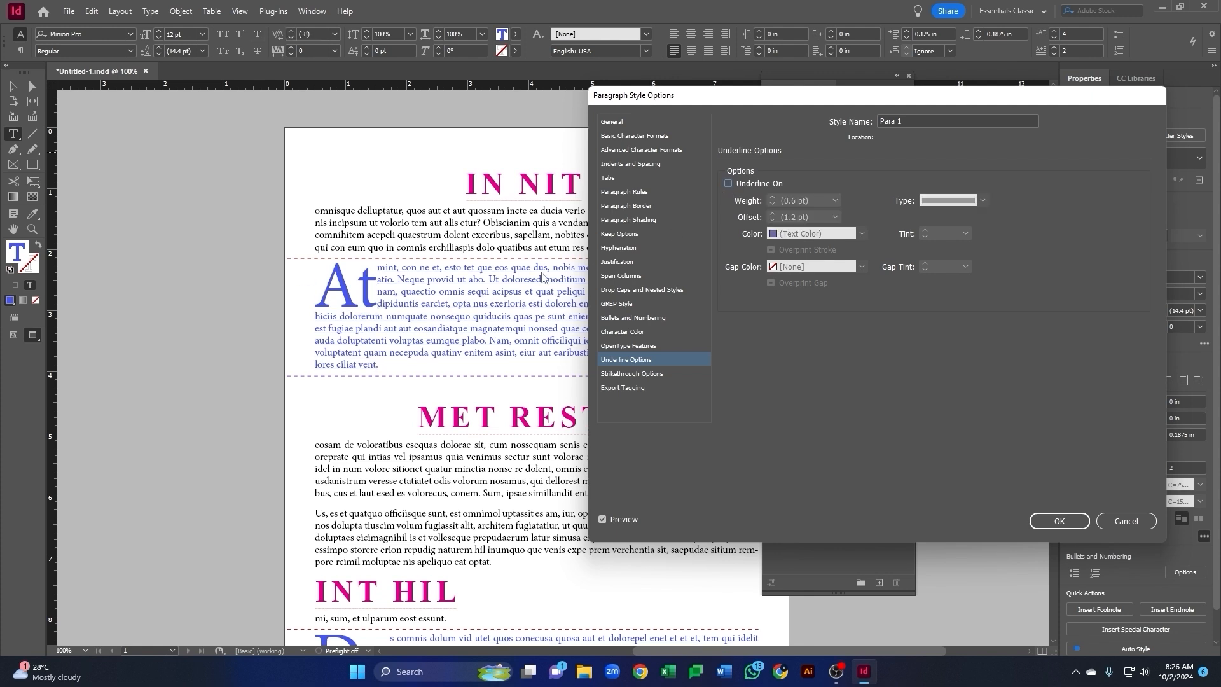
- Review the Para 1 style's paragraph rules and accept the style changes
left_click_drag(630, 95, 960, 105)
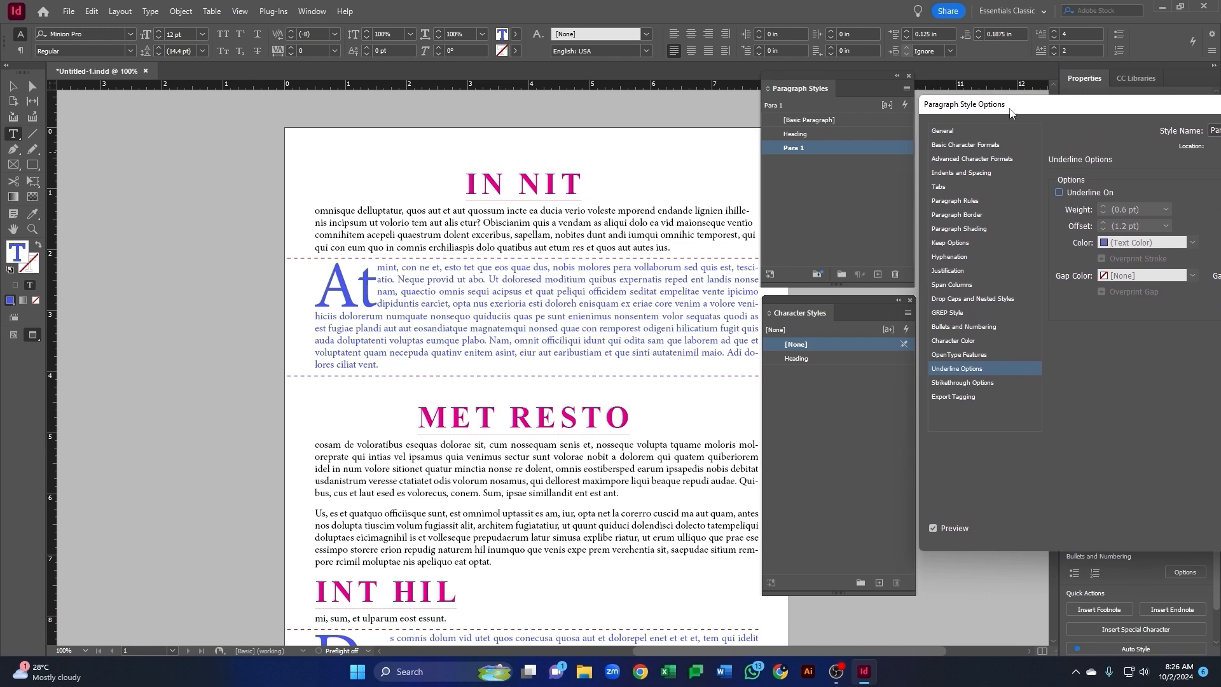
left_click_drag(1014, 110, 696, 113)
mouse_move(712, 144)
left_mouse_down()
mouse_move(731, 193)
mouse_move(724, 154)
left_mouse_up()
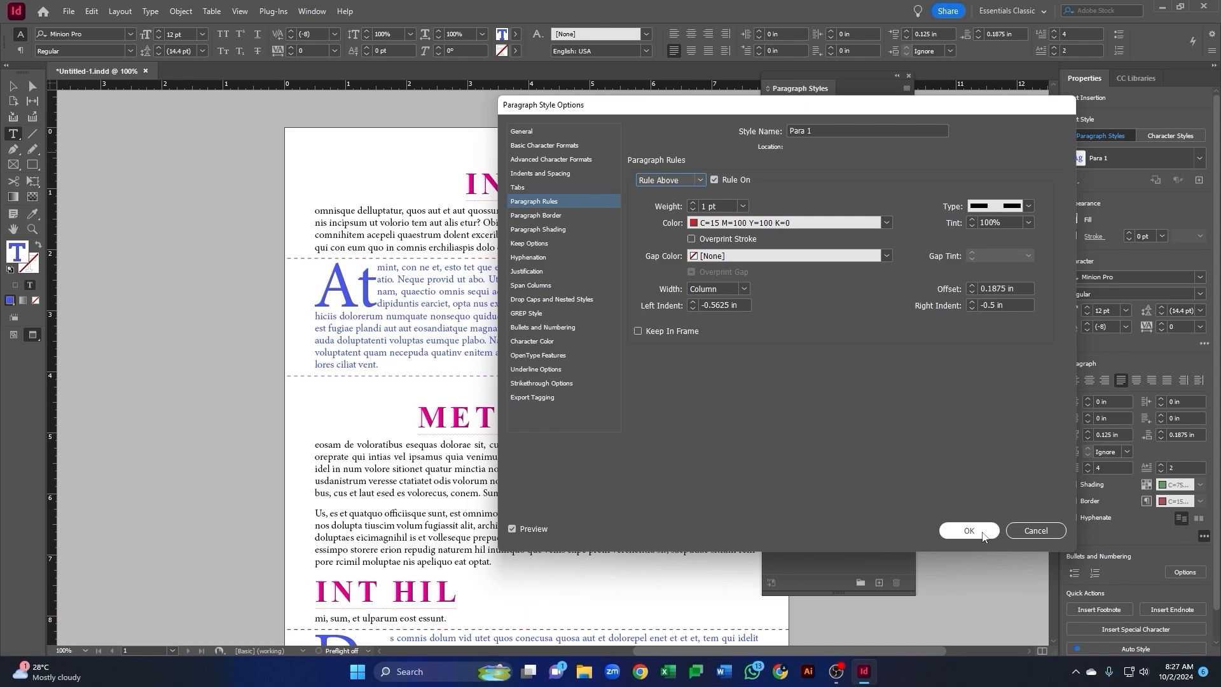
left_click(969, 531)
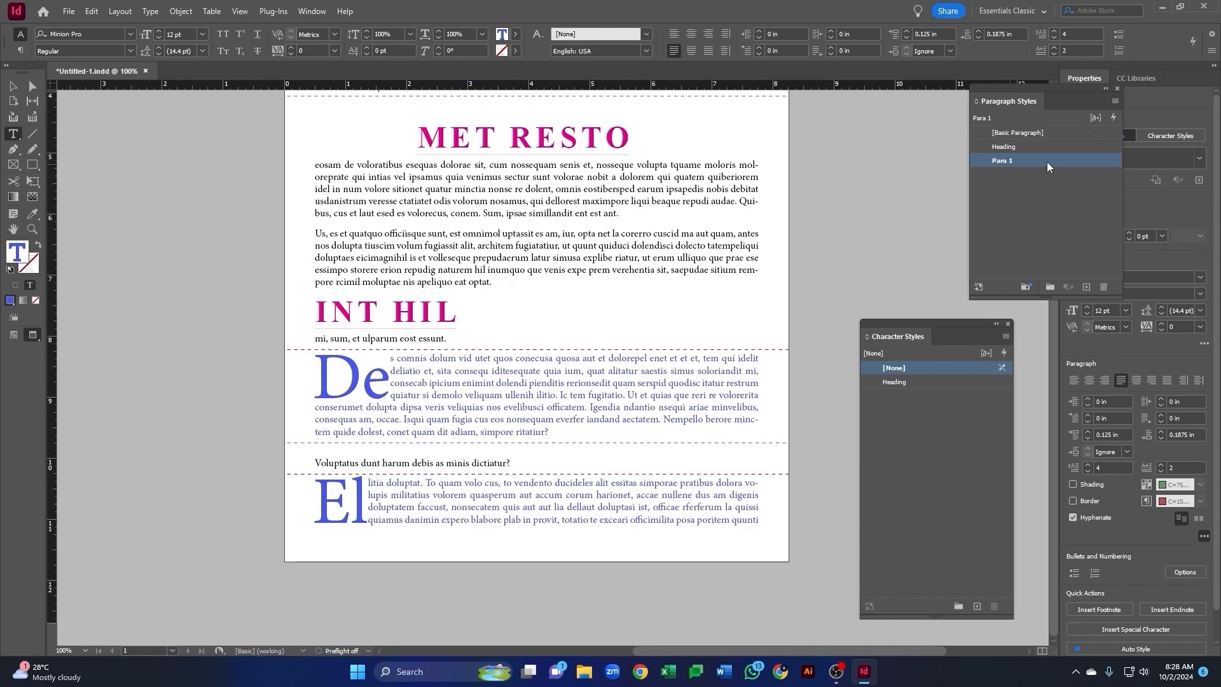
- Examine the coloured text, drop caps and dashed rules of the Para 1 paragraphs throughout the page
scroll(451, 436, "up", 7)
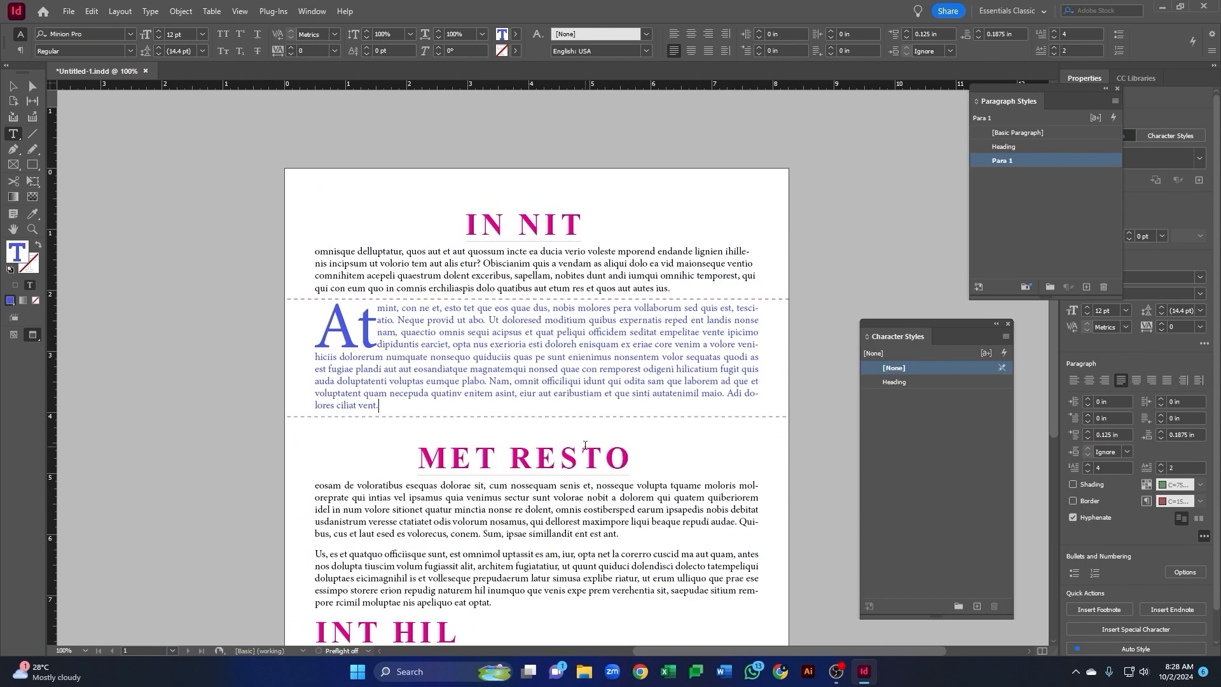
scroll(586, 445, "down", 6)
scroll(585, 445, "down", 2)
scroll(572, 414, "up", 8)
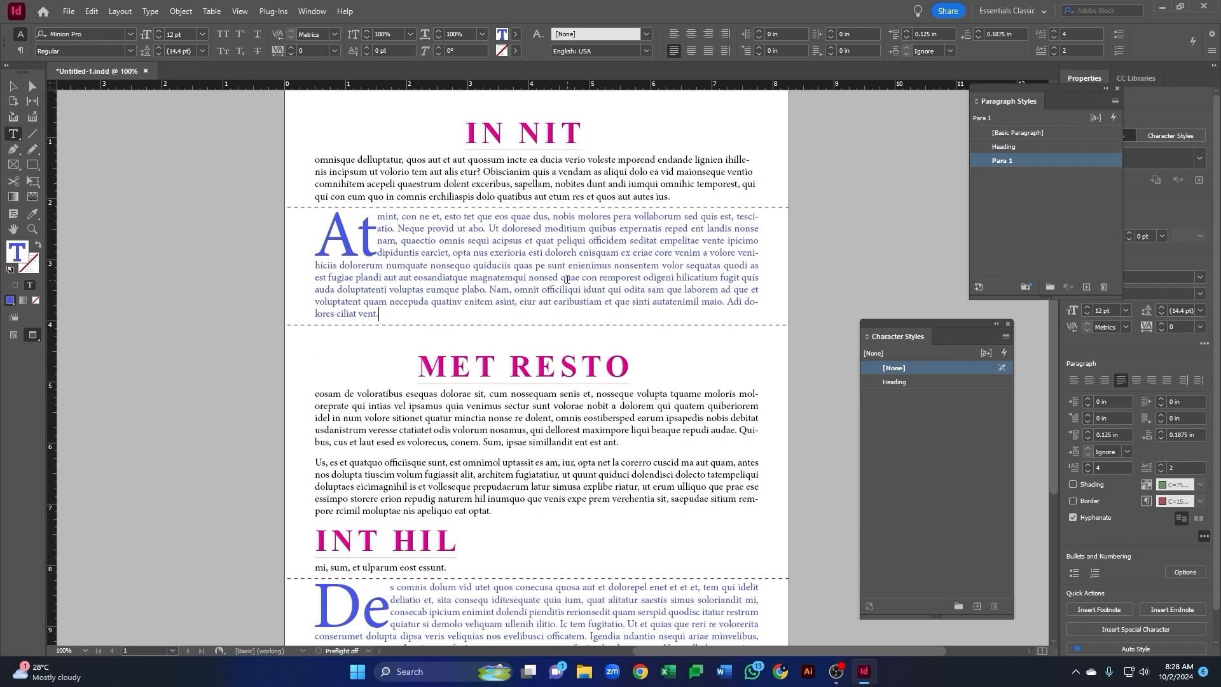
scroll(548, 316, "down", 3)
scroll(548, 316, "down", 3)
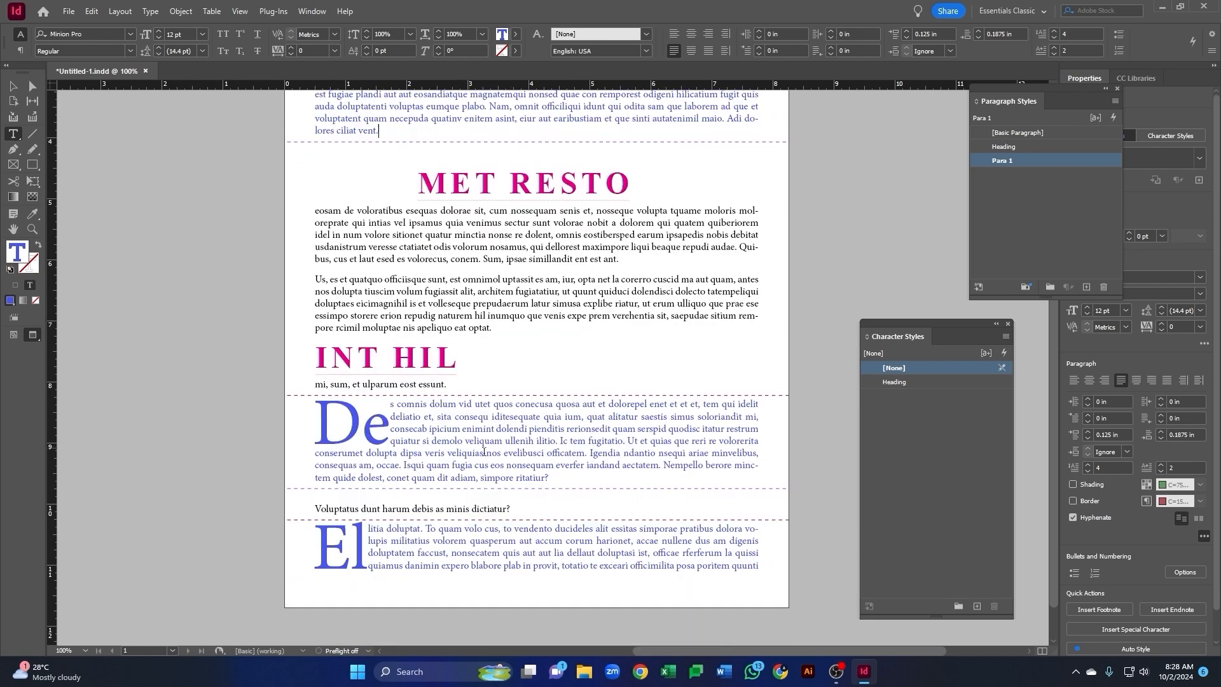
scroll(484, 451, "up", 4)
- Check the black text at the end of the first Para 1 paragraph for overrides and reapply Para 1 with overrides cleared
left_click_drag(673, 362, 629, 362)
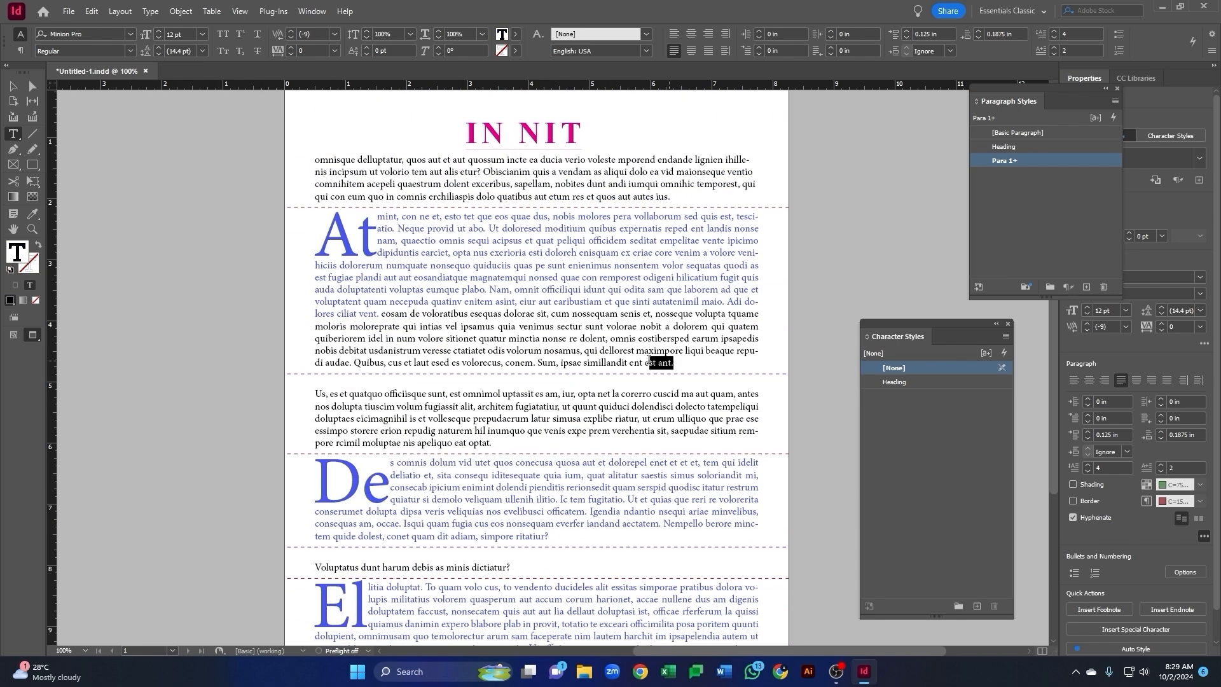
left_click(678, 374)
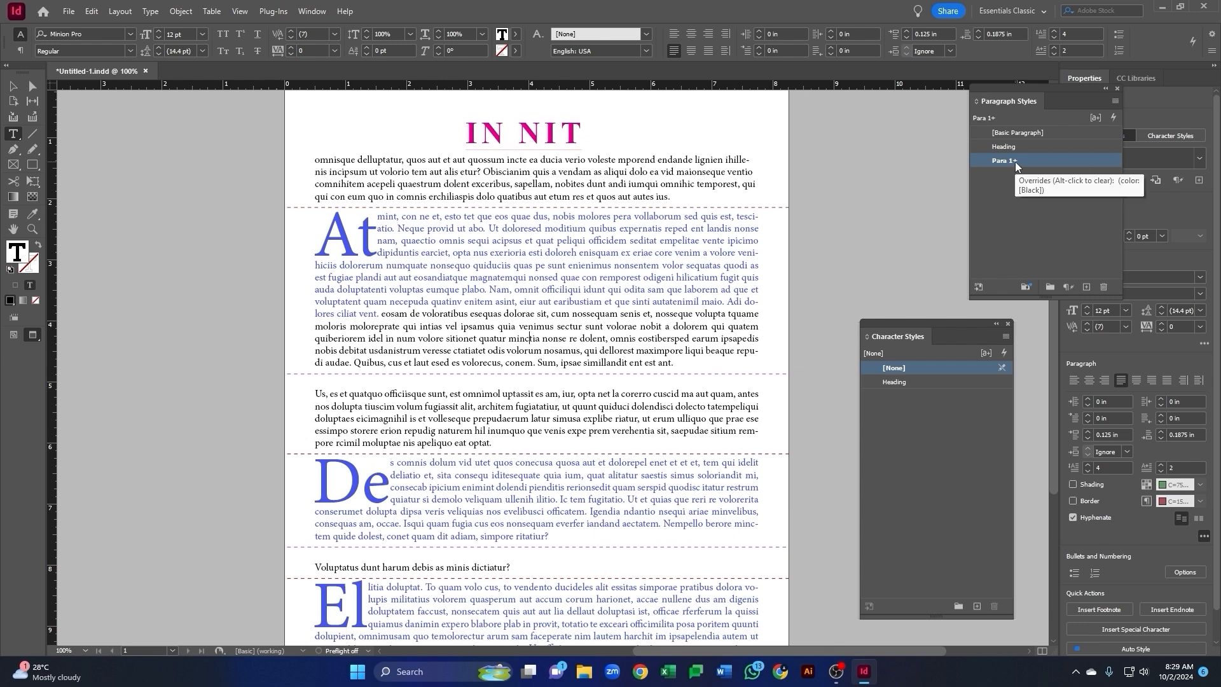
left_click_drag(517, 338, 536, 339)
left_click_drag(421, 265, 441, 265)
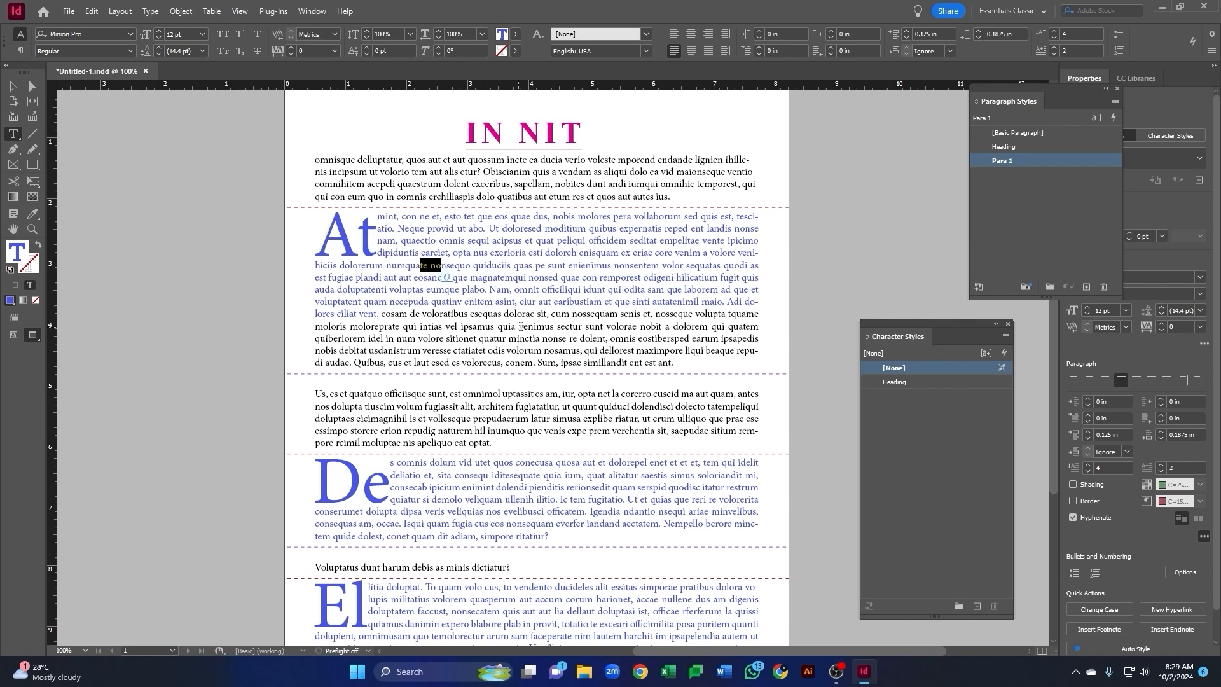
left_click(534, 327)
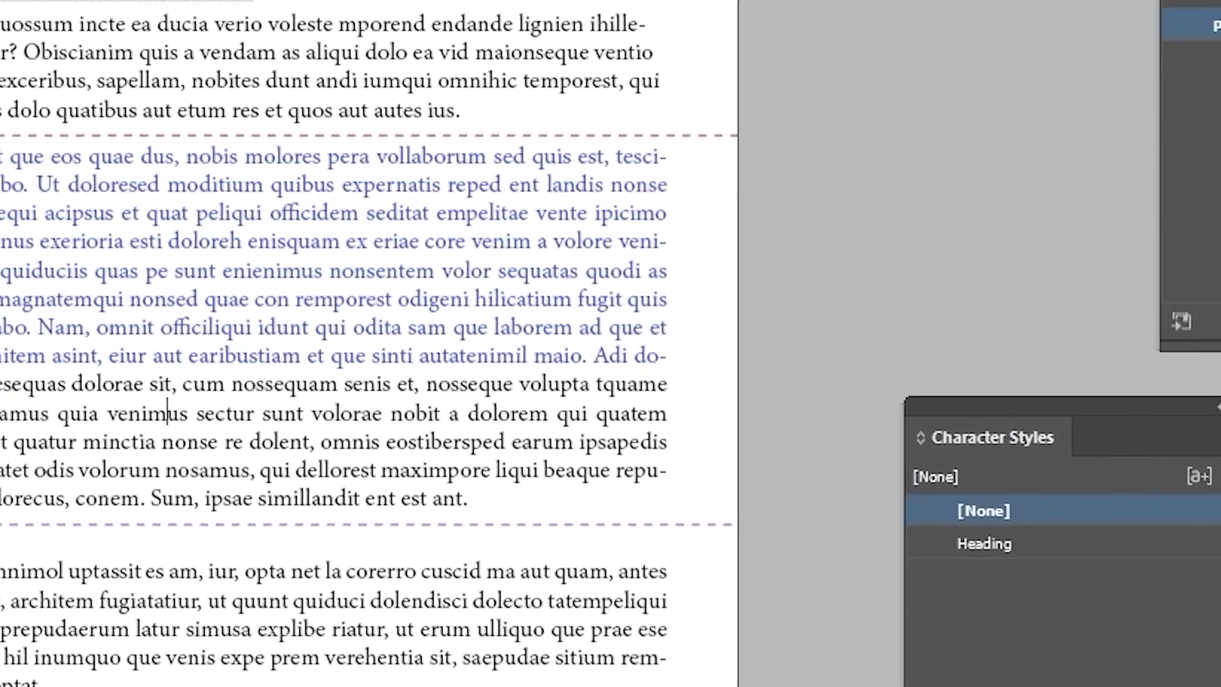
right_click(1208, 63)
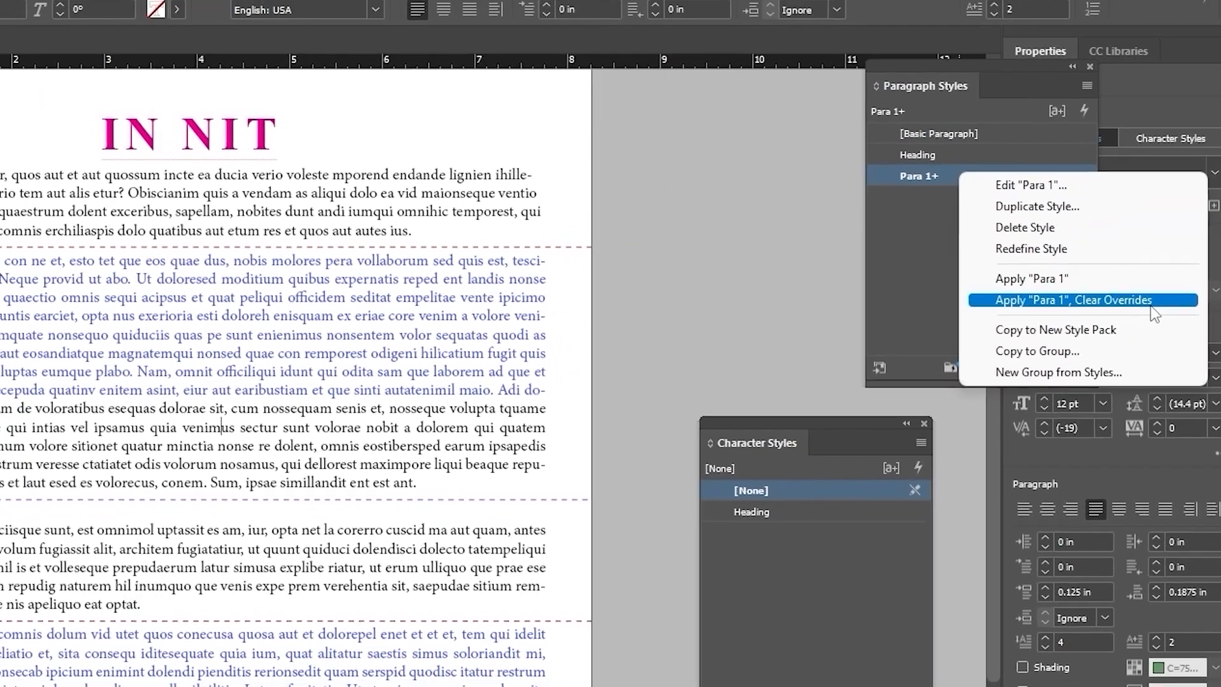
left_click(1152, 311)
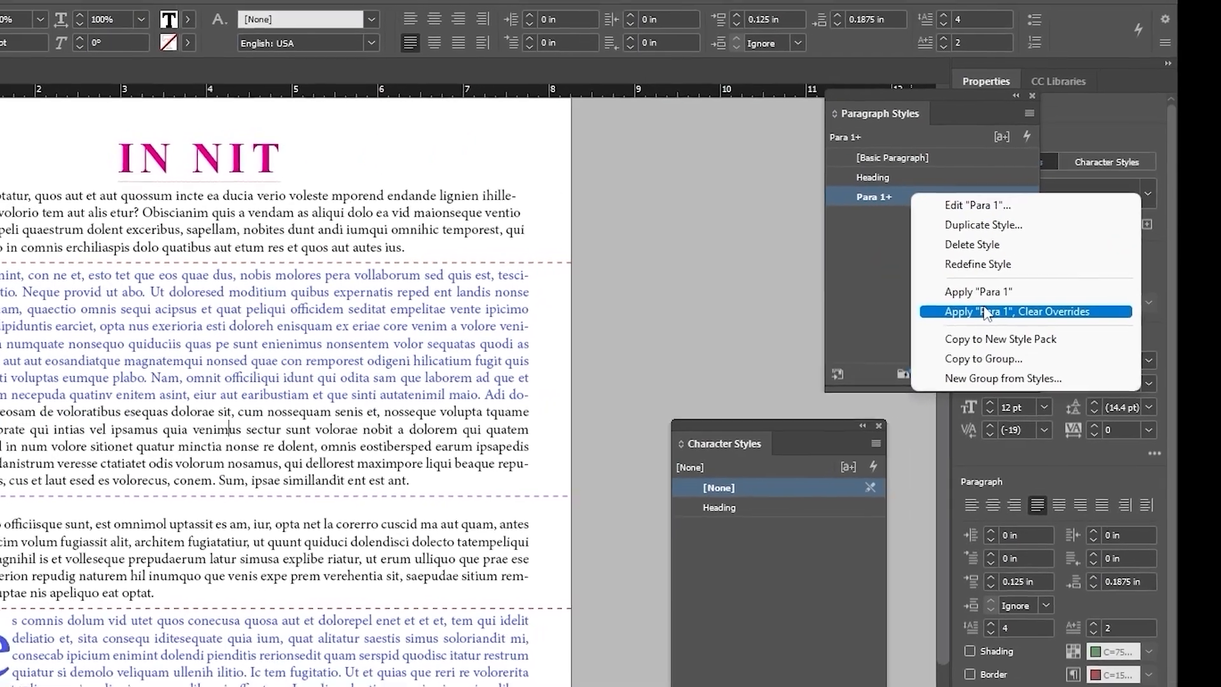
left_click(1019, 305)
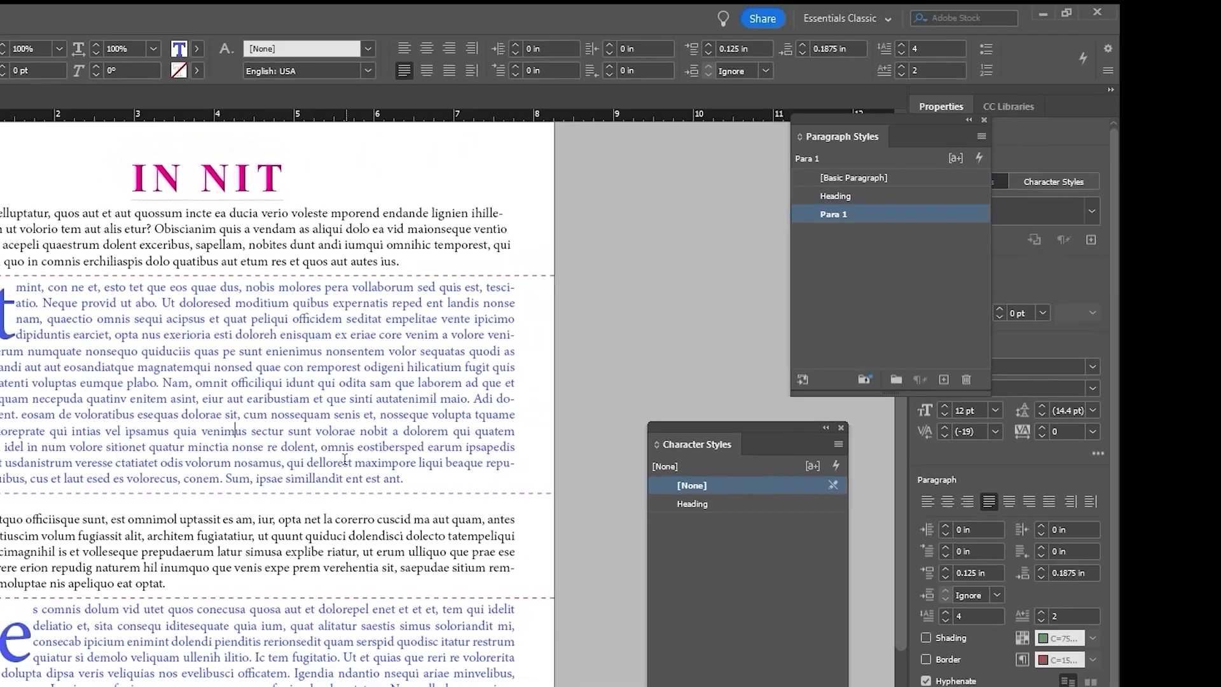